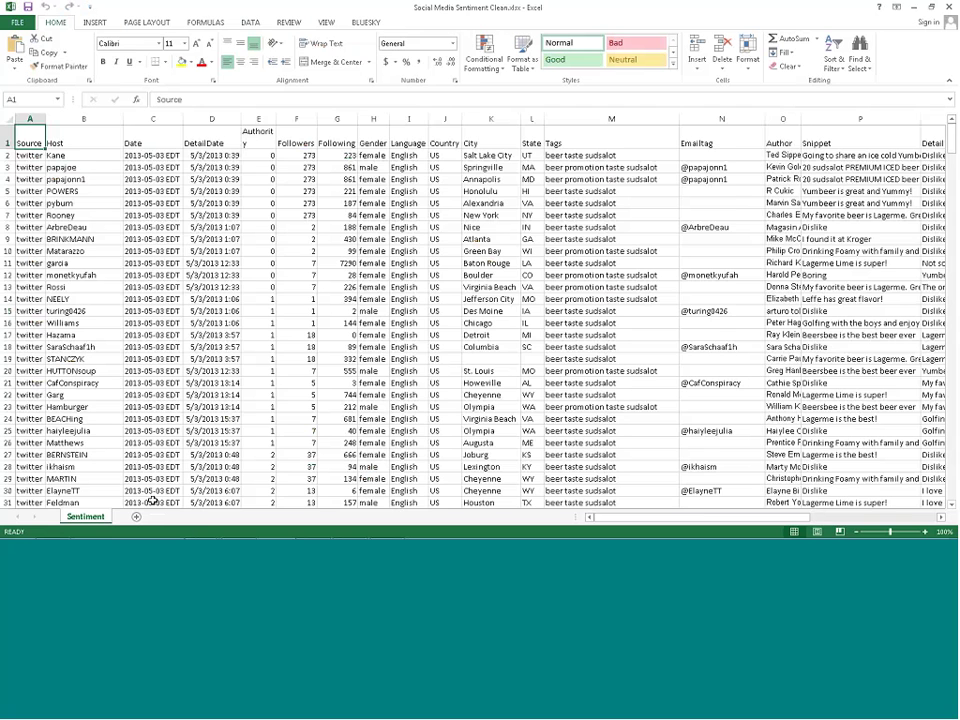
Examine the column headers of the Sentiment sheet from Source across to Sentiment.
key(Right)
key(Right)
key(Right)
key(Right)
key(Right)
key(Right)
key(Right)
key(Right)
key(Right)
key(Right)
key(Right)
key(Right)
key(Right)
key(Right)
key(Right)
key(Right)
key(Right)
key(Right)
key(Right)
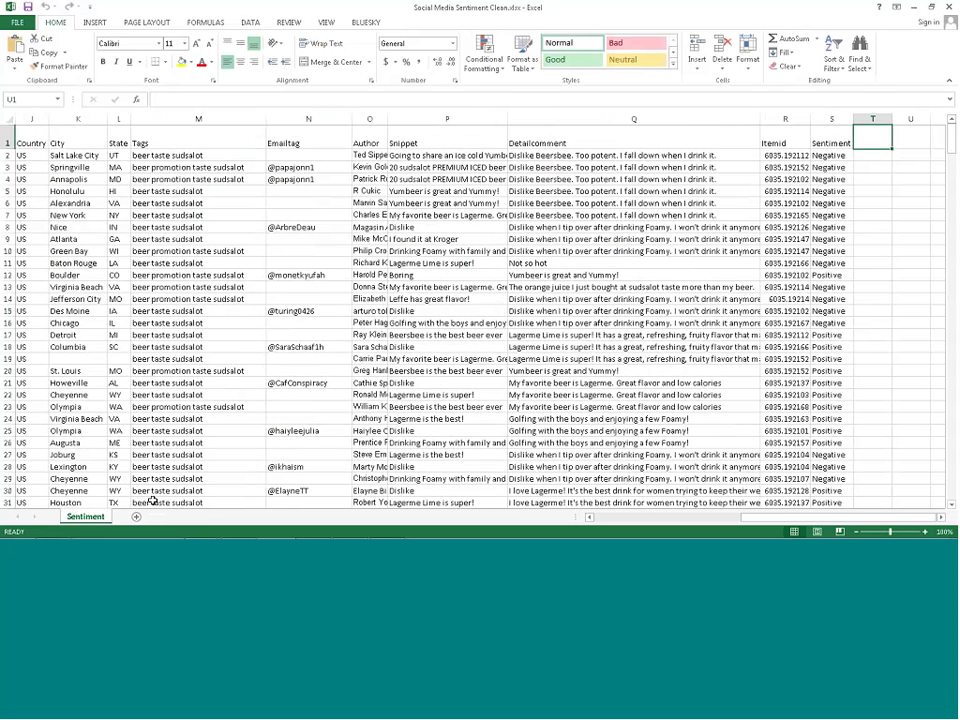
Examine the Snippet and Detailcomment columns holding the text of the social media posts.
key(Left)
key(Left)
key(Left)
key(Left)
key(Left)
key(Right)
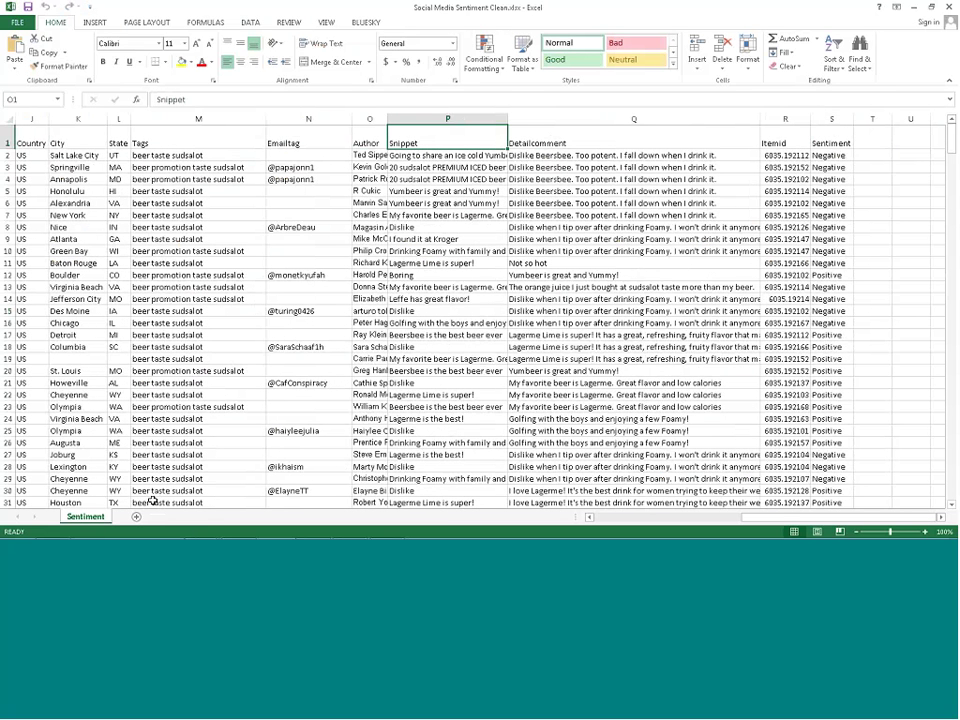
key(Right)
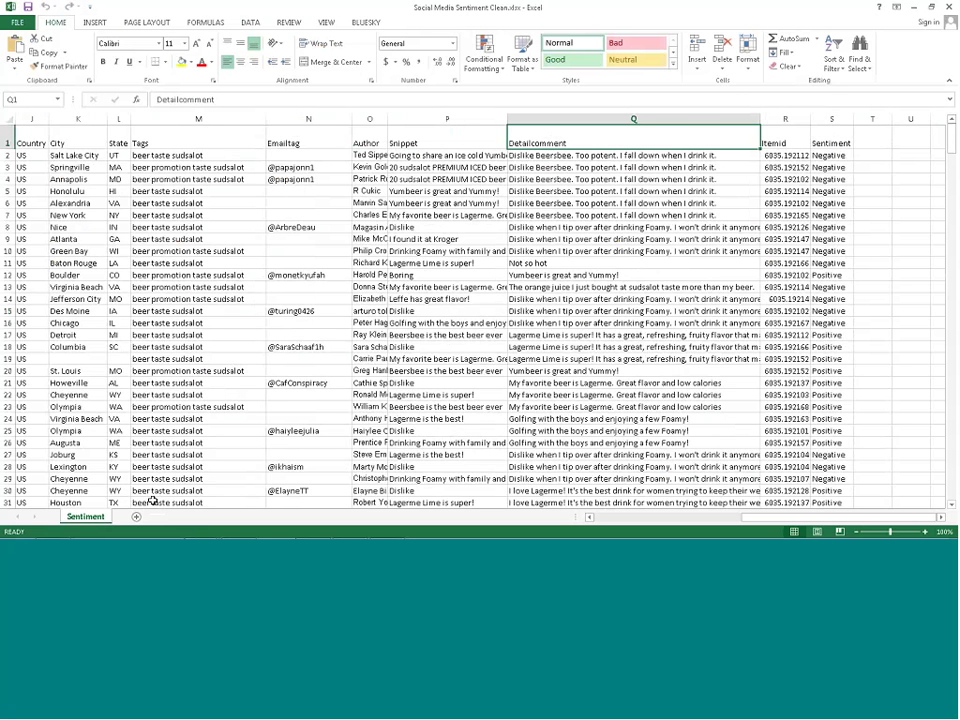
Go back across the Sentiment sheet's header row to the Source column.
key(Left)
key(Left)
key(Left)
key(Left)
key(Left)
key(Left)
key(Left)
key(Left)
key(Left)
key(Left)
key(Left)
key(Left)
key(Left)
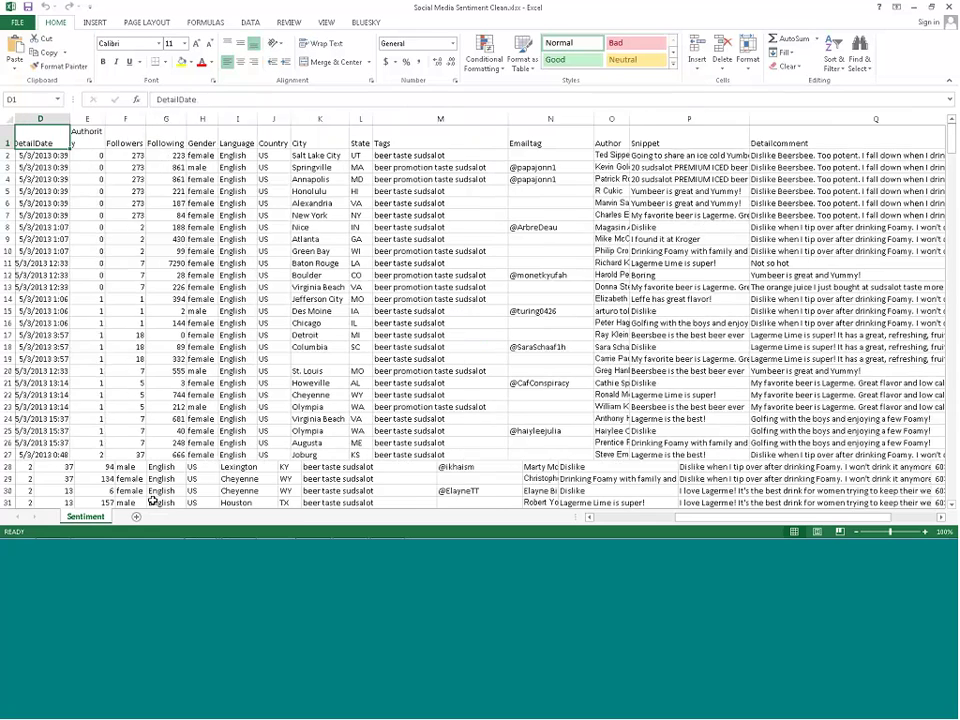
key(Left)
key(Left)
key(Left)
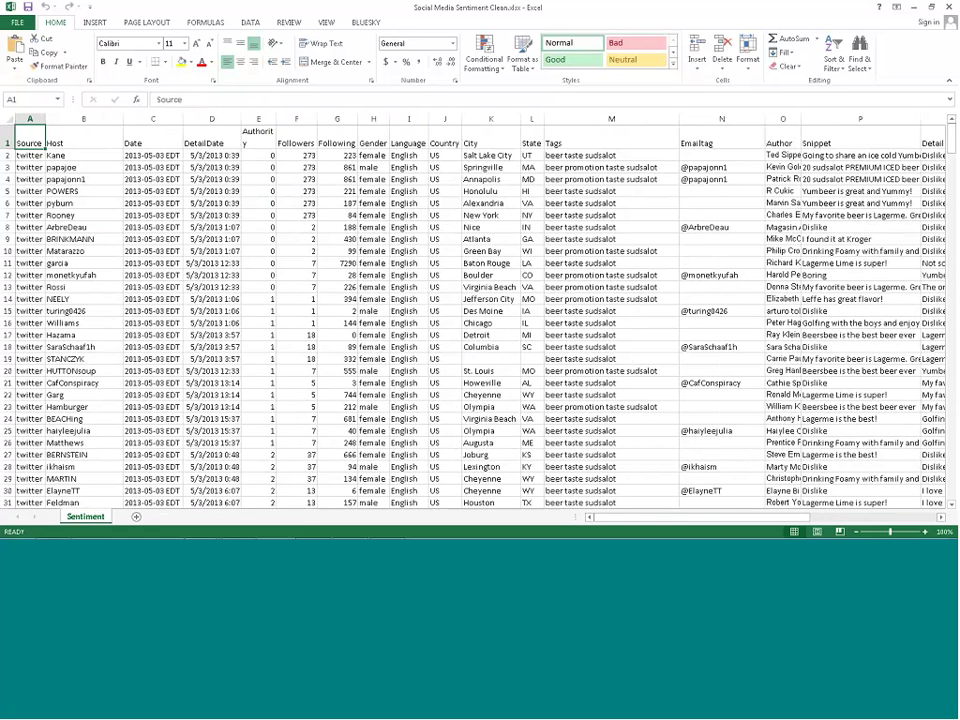
Switch to the Relational Social Media Clicks Sample workbook and go to the Email header in cell A1.
mouse_move(150, 538)
mouse_move(198, 532)
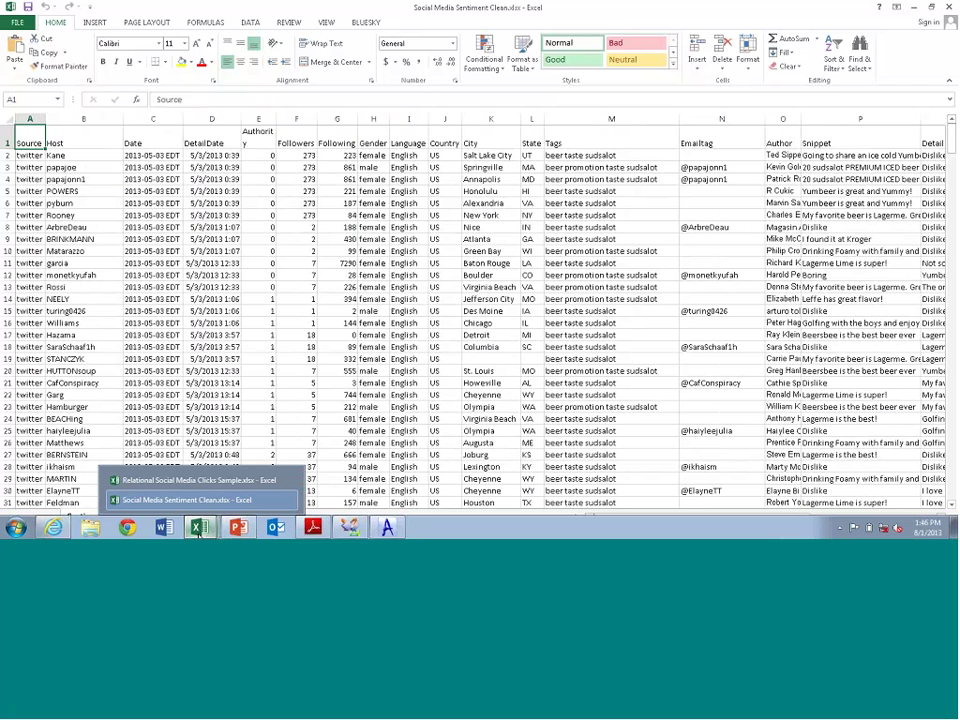
click(200, 480)
key(Left)
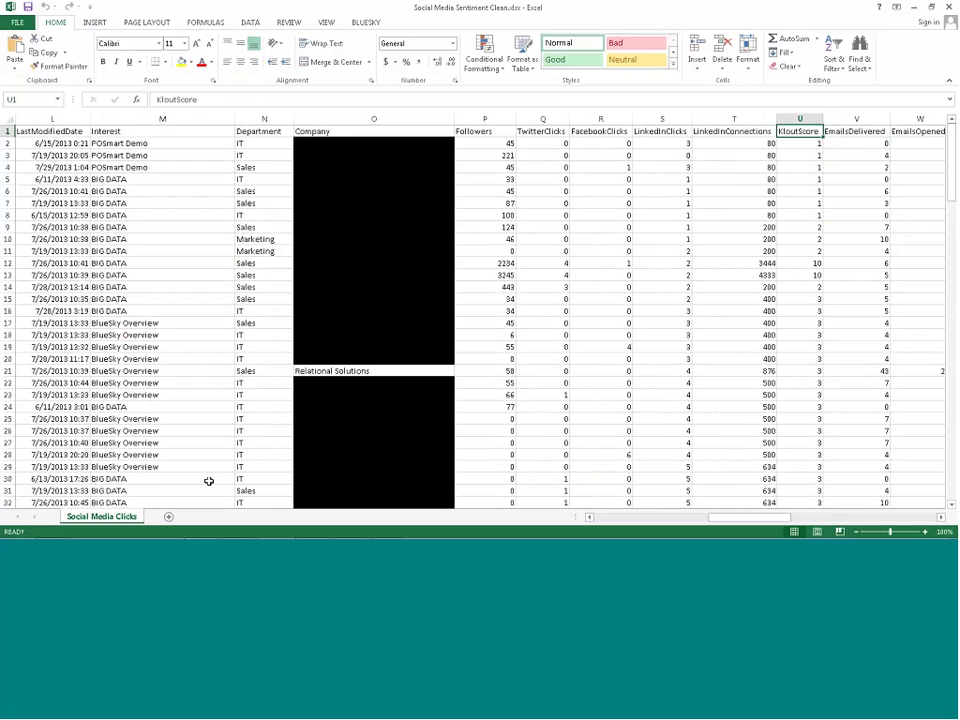
key(Left)
key(Left)
key(Left)
key(Left)
key(Left)
key(Left)
key(Left)
key(Left)
key(Left)
key(Left)
key(Left)
key(Left)
key(Left)
key(Left)
key(Left)
key(Left)
key(Left)
key(Left)
key(Left)
key(Left)
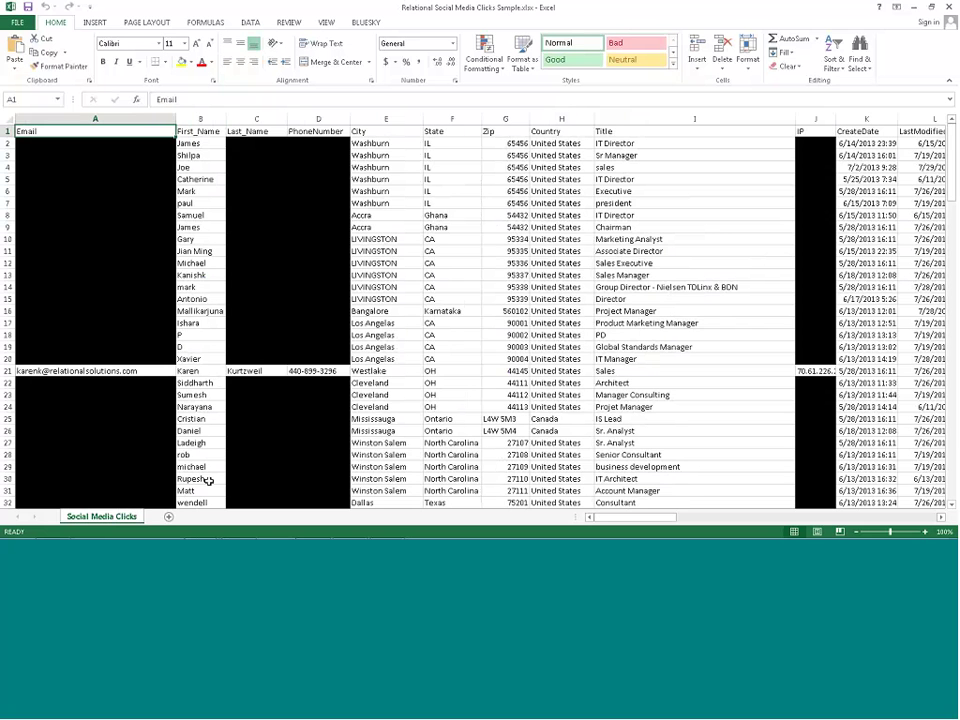
Examine the contact columns of the Social Media Clicks sheet from First_Name through LastModifiedDate.
key(Right)
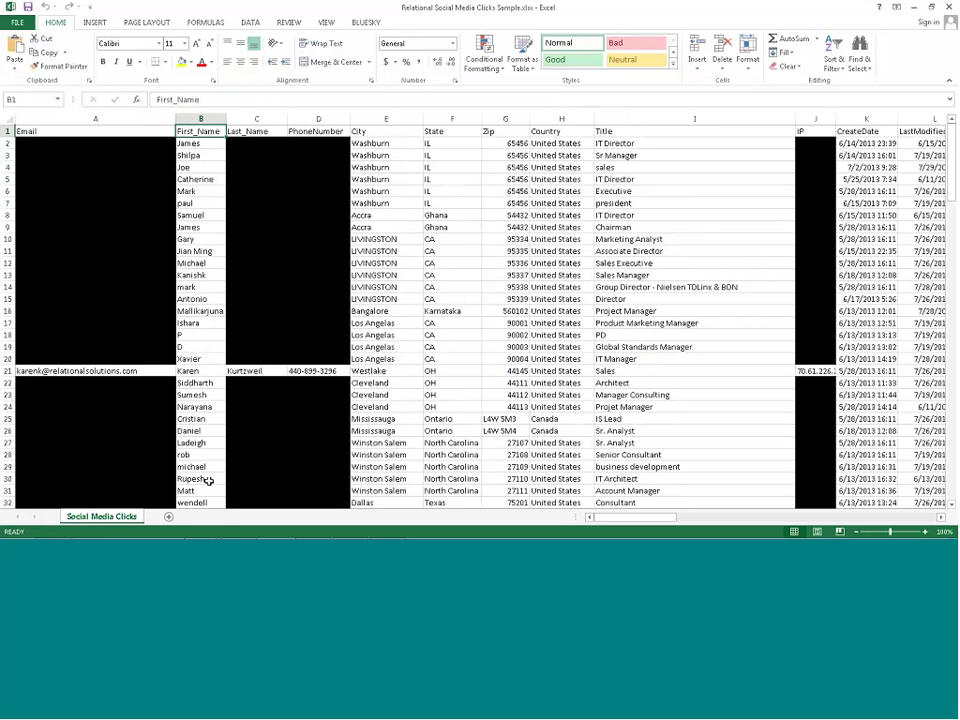
key(Right)
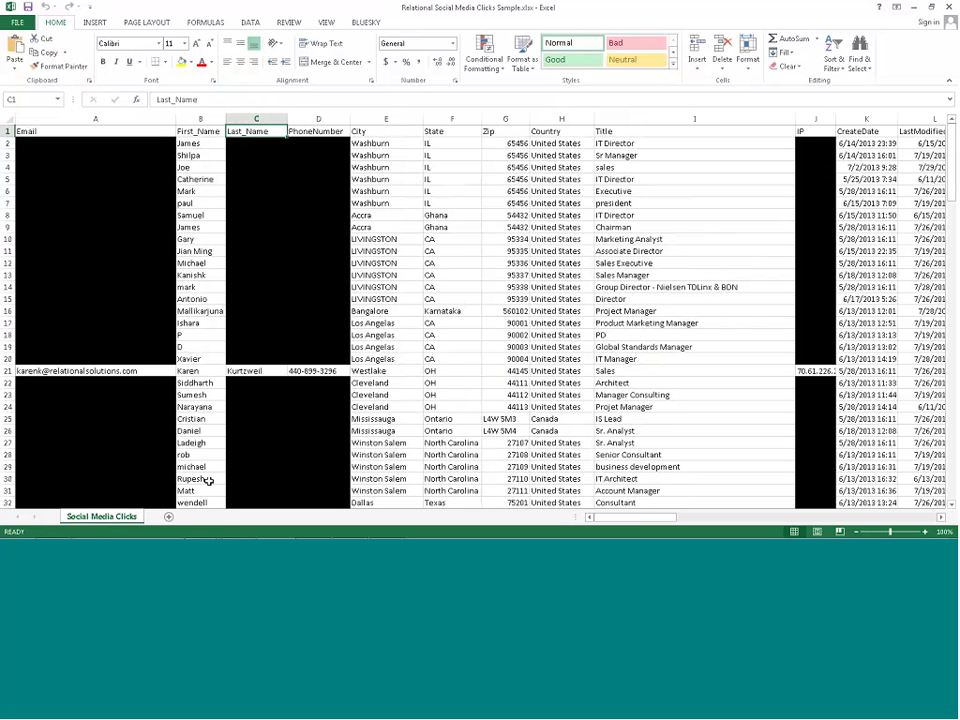
key(Right)
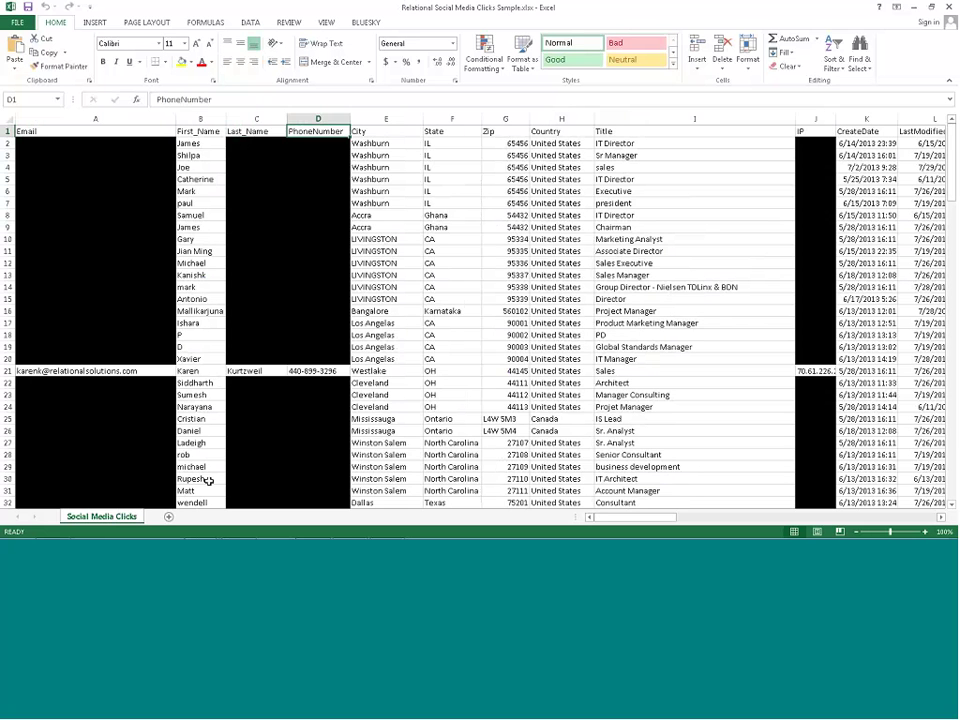
key(Right)
key(Right)
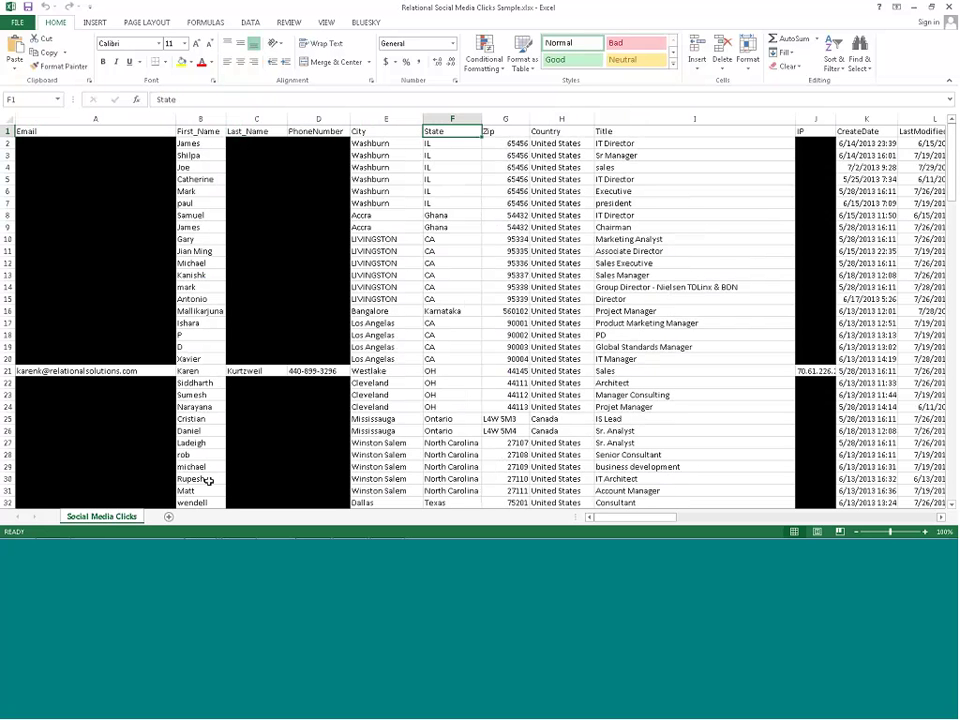
key(Right)
key(Right)
key(Right)
key(Right)
key(Right)
key(Right)
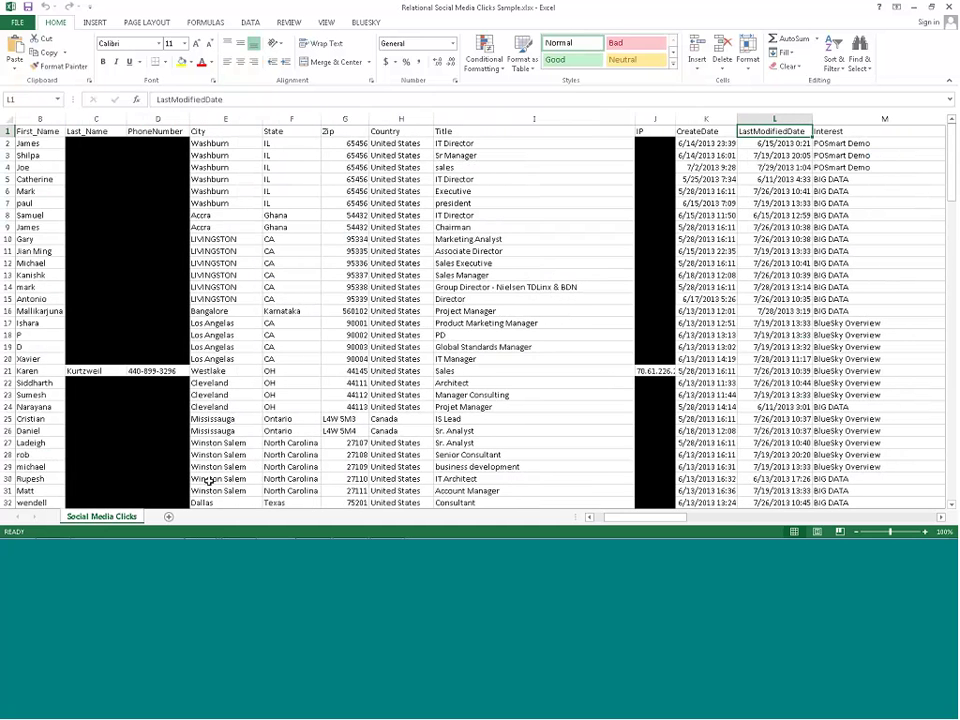
Examine the interest, department, company, follower and social click columns through KloutScore.
key(Right)
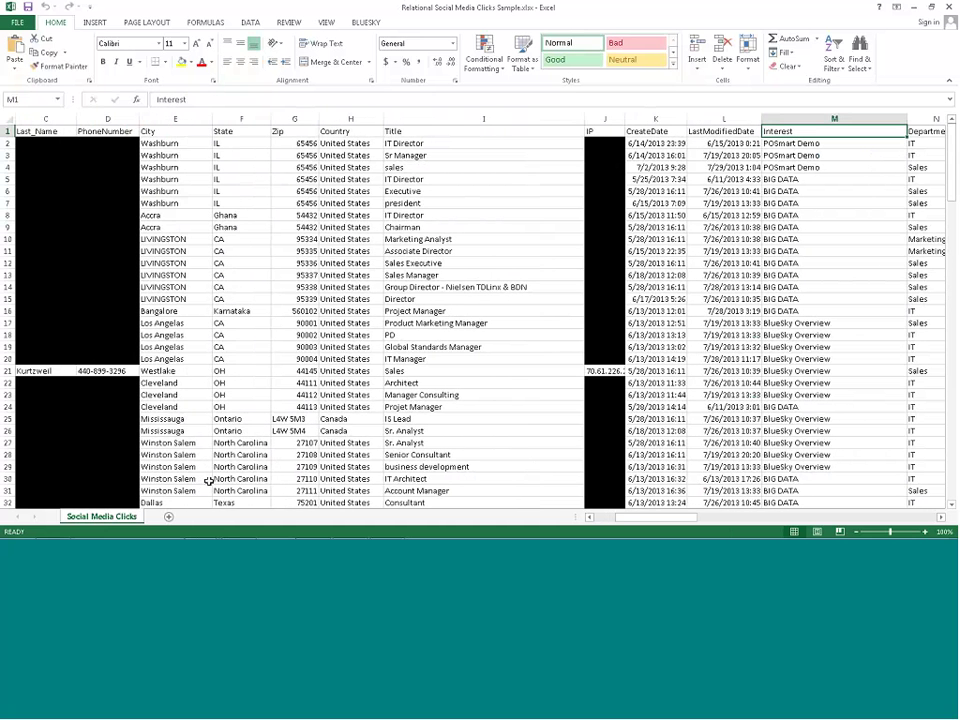
key(Right)
key(Right)
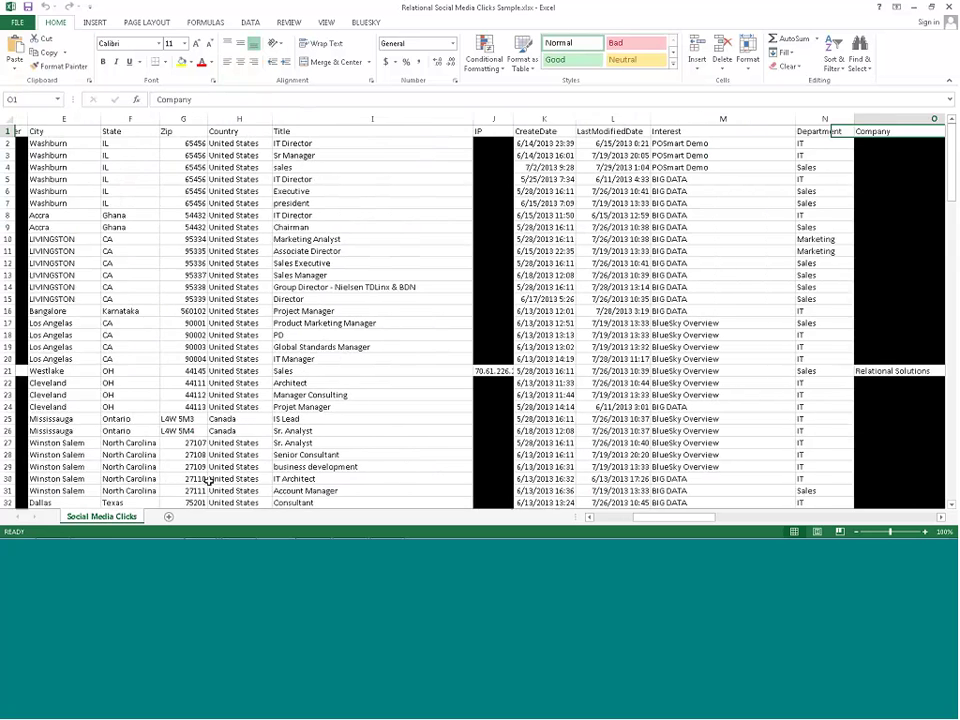
key(Right)
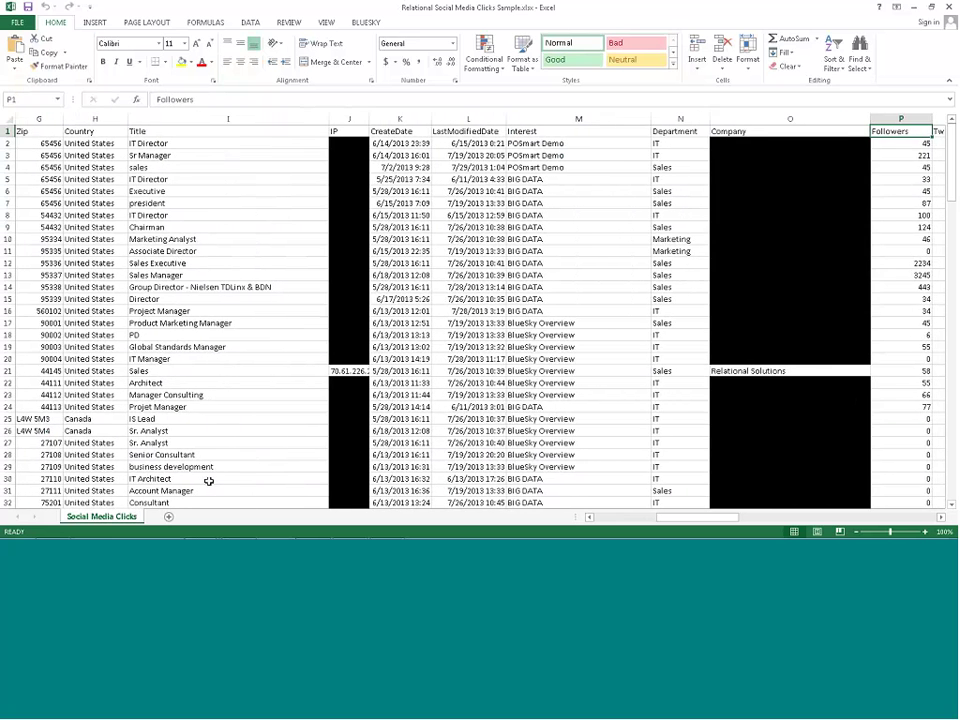
key(Right)
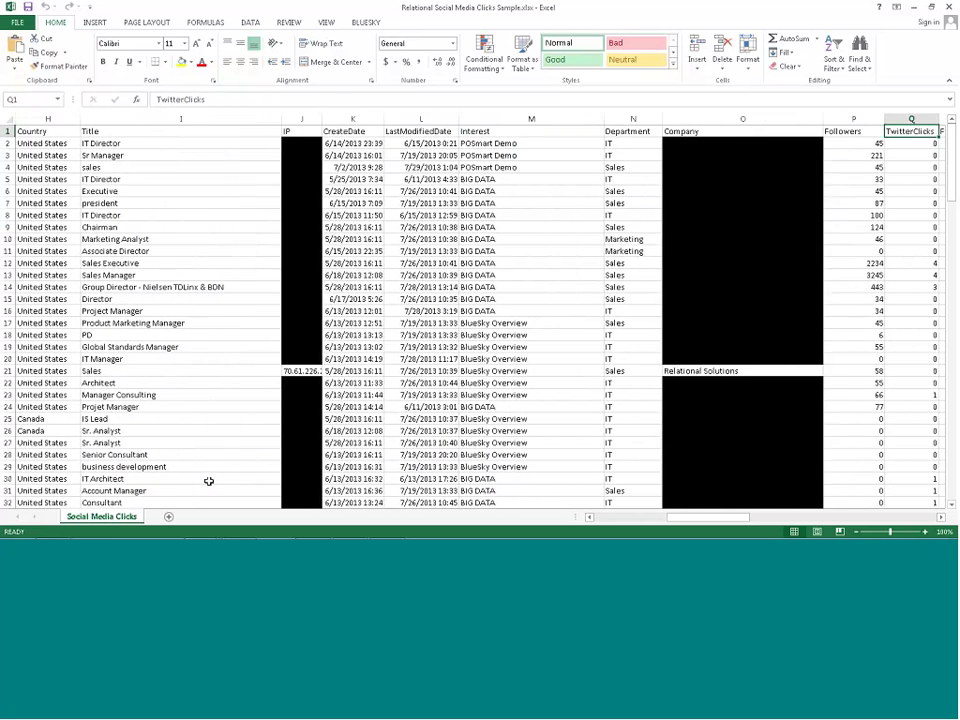
key(Right)
key(Right)
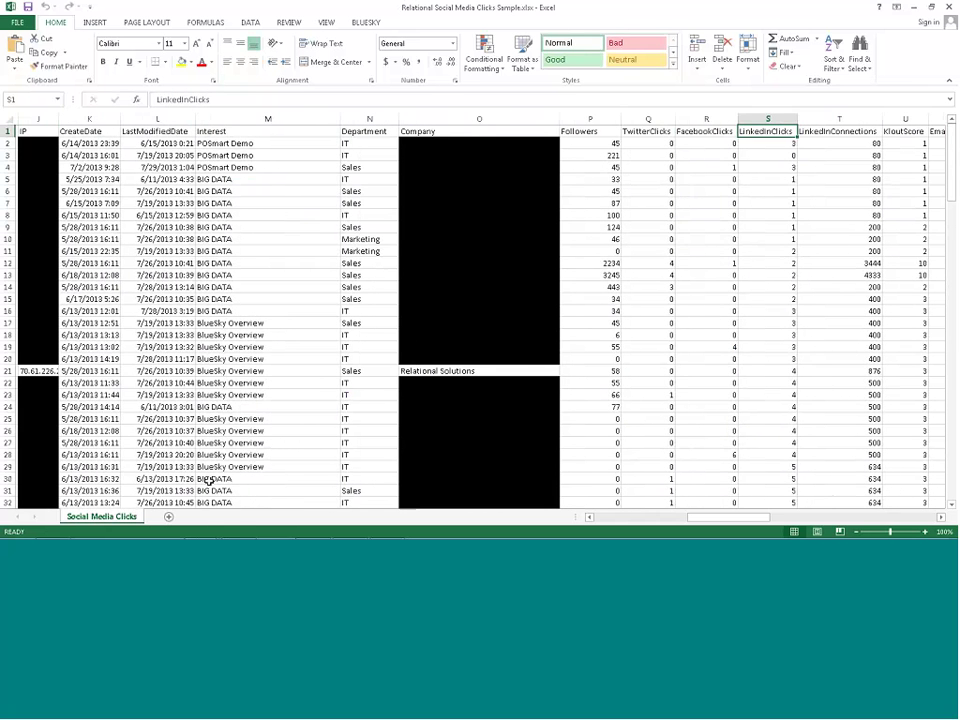
key(Right)
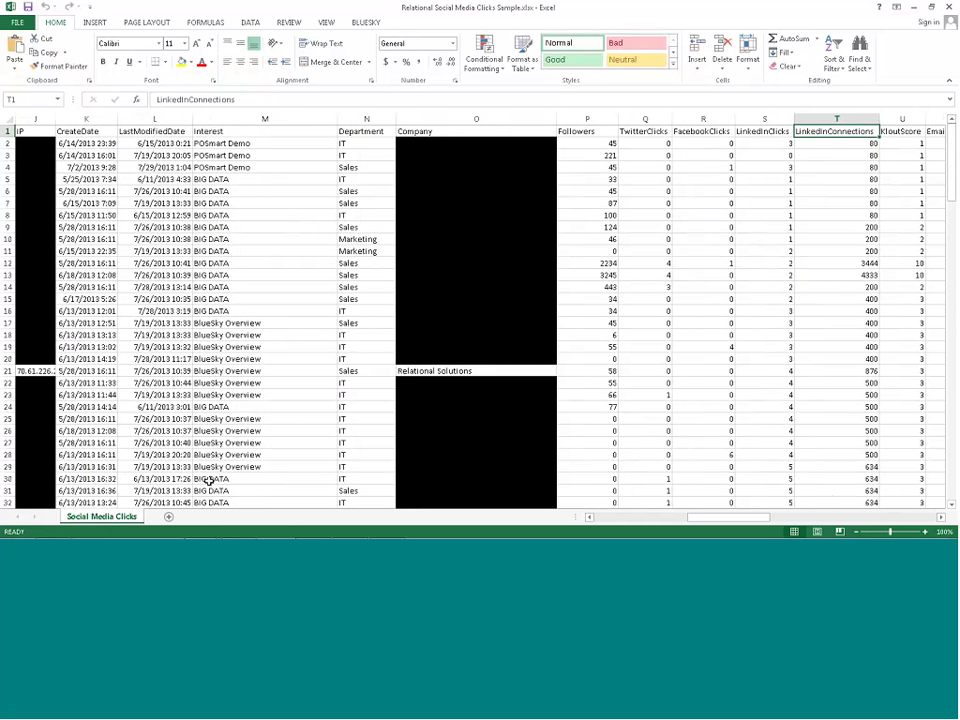
key(Right)
key(Right)
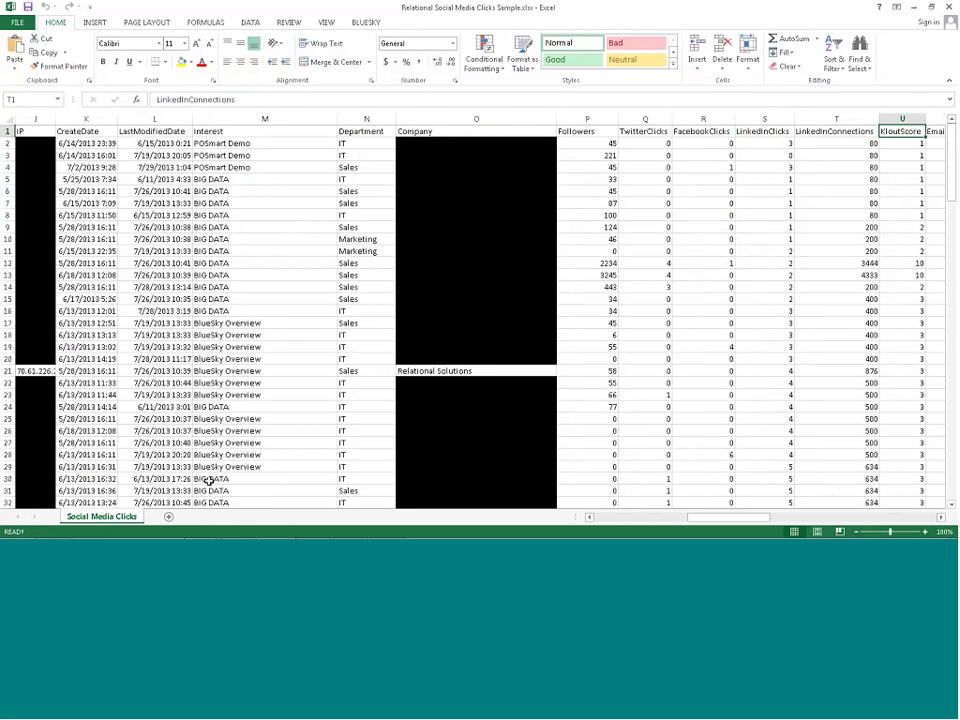
Examine the email, pageview, visit and conversion columns through LastRequest and LastPage.
key(Right)
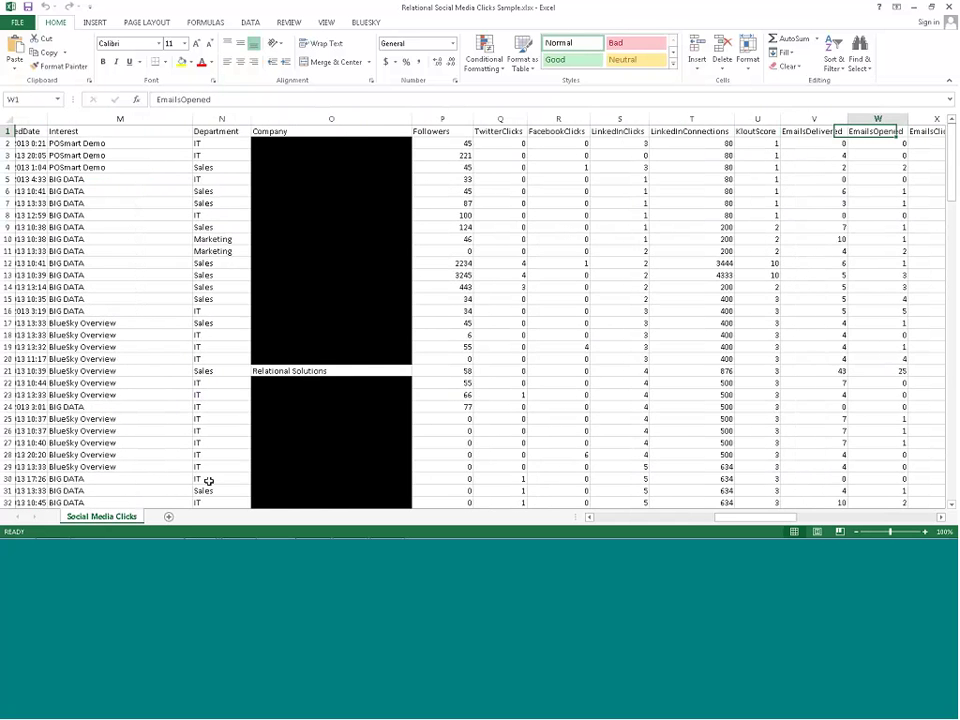
key(Right)
key(Right)
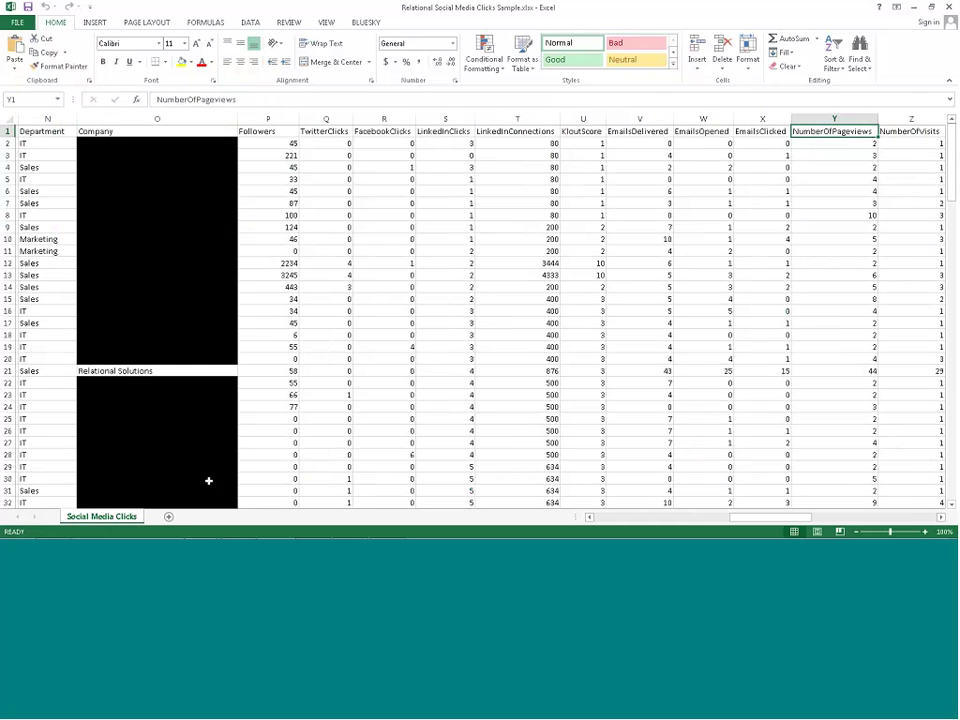
key(Right)
key(Right)
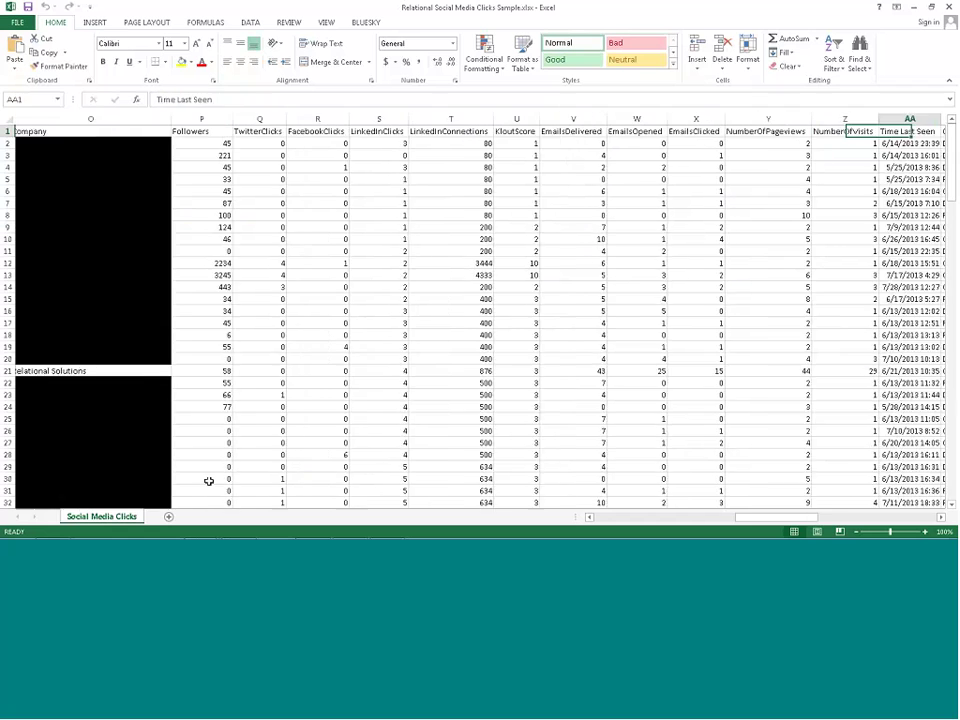
key(Right)
key(Right)
key(Right)
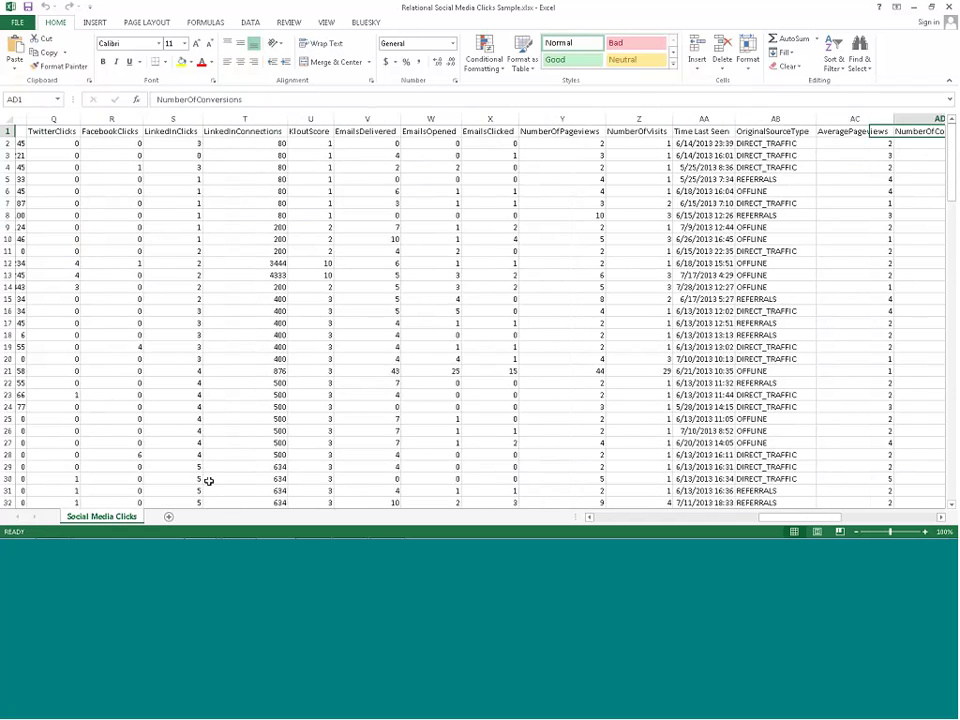
key(Right)
key(Right)
key(Right)
key(Right)
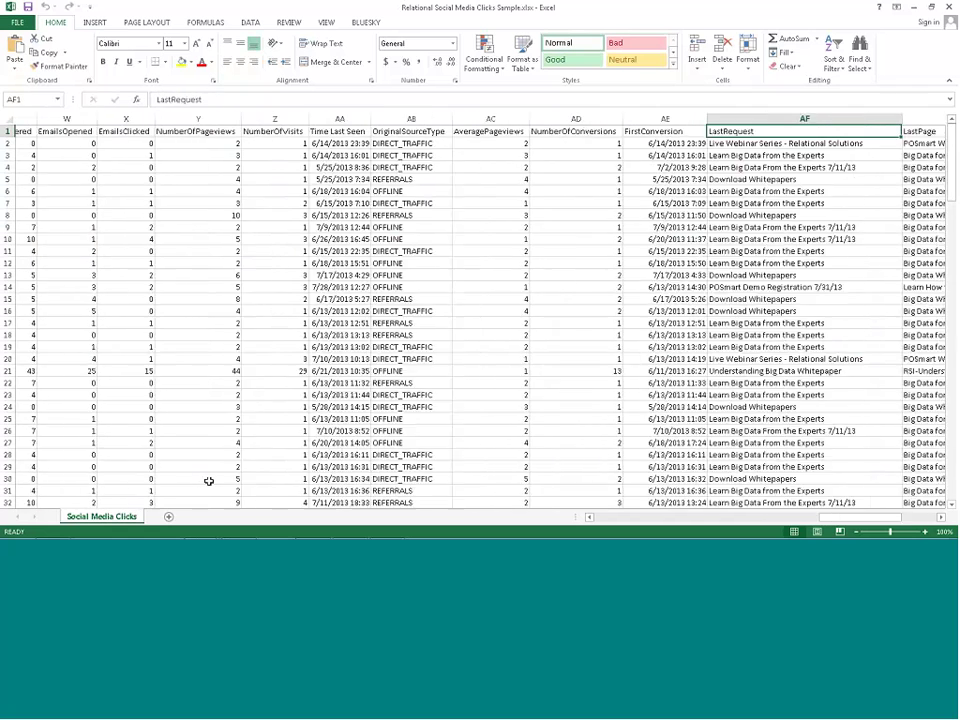
Go back across the Social Media Clicks header row to the Email column.
key(Left)
key(Left)
key(Left)
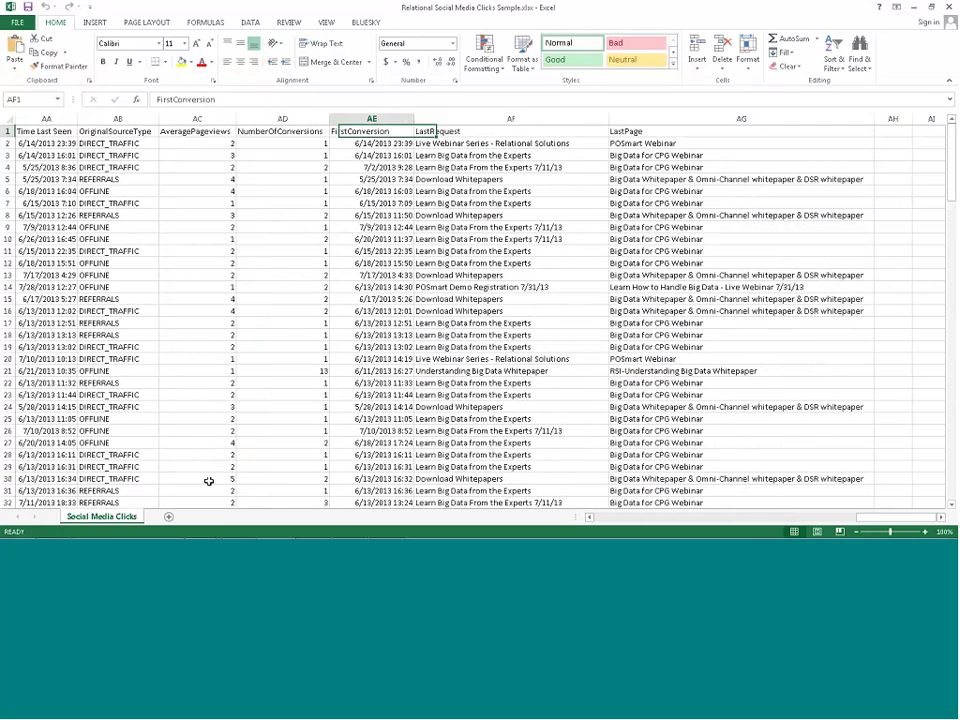
key(Left)
key(Left)
key(Left)
key(Left)
key(Left)
key(Left)
key(Left)
key(Left)
key(Left)
key(Left)
key(Left)
key(Left)
key(Left)
key(Left)
key(Left)
key(Left)
key(Left)
key(Left)
key(Left)
key(Left)
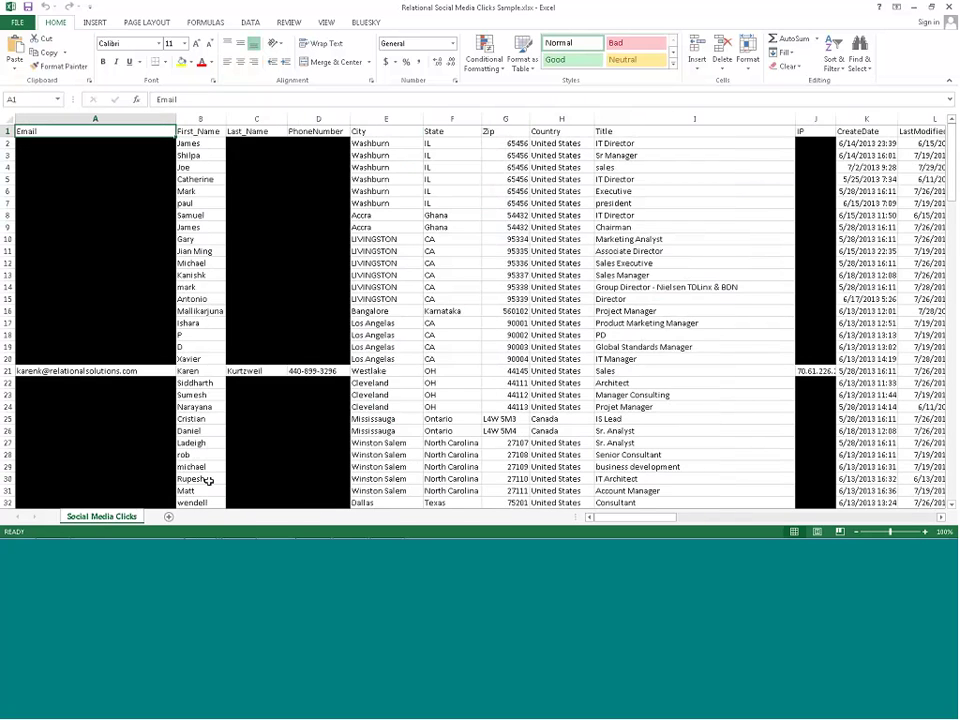
Switch to BlueSky Integration Studio and show its Start Page.
mouse_move(275, 530)
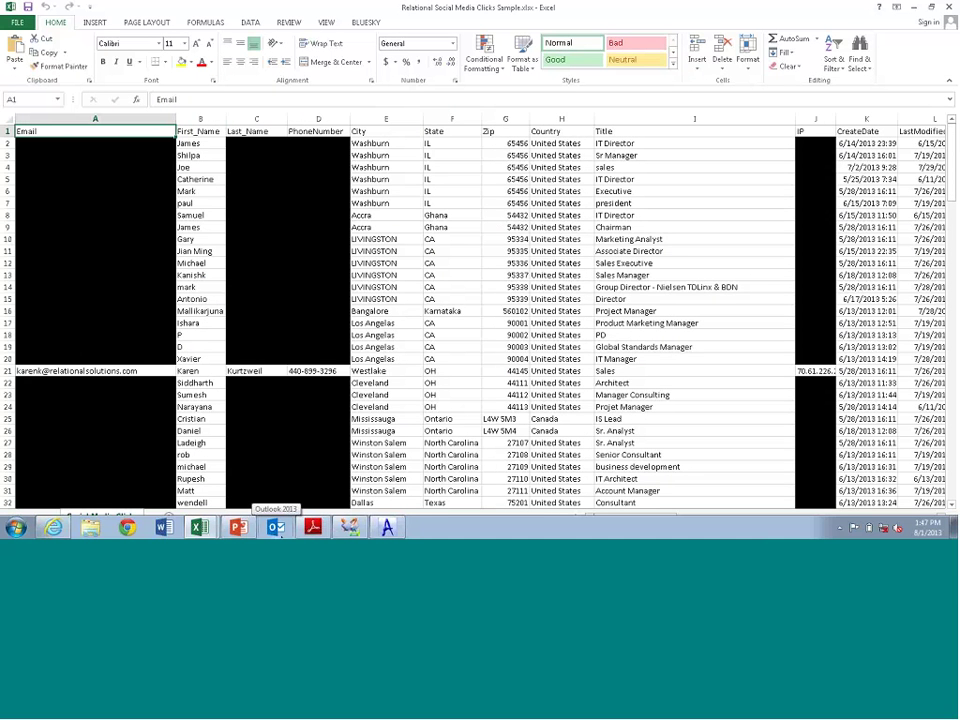
click(346, 530)
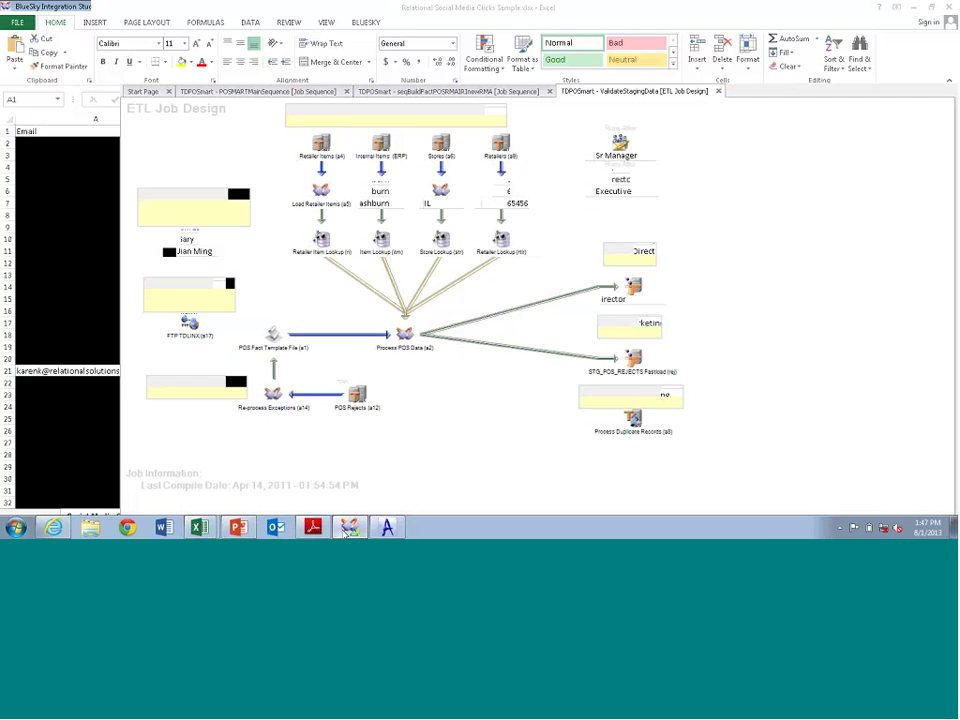
click(143, 91)
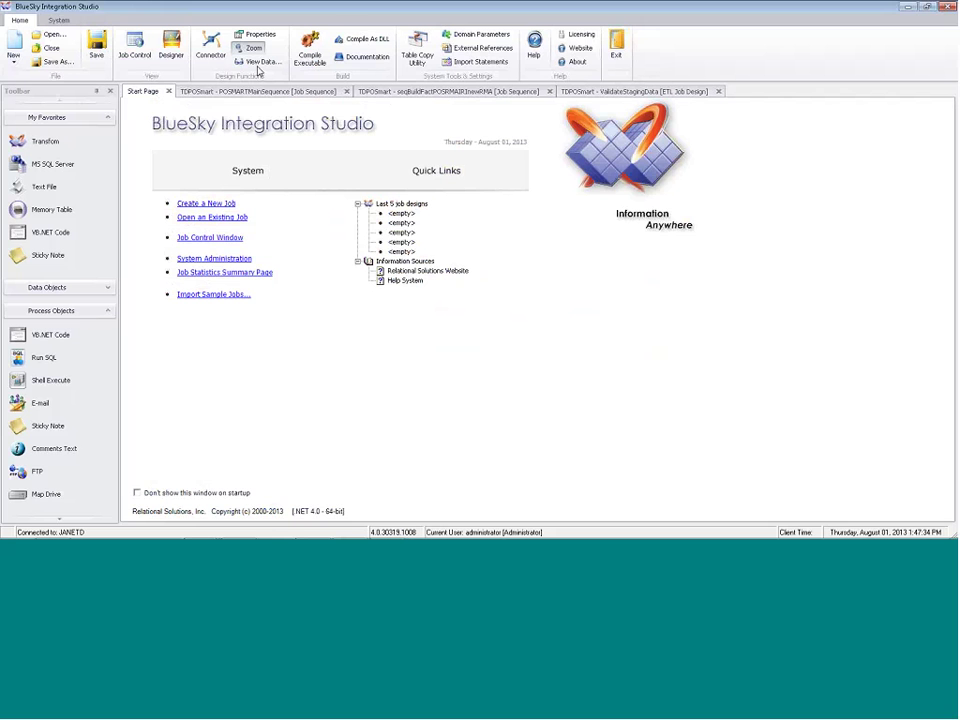
Review the open job designs POSMARTMainSequence, seqBuildFactPOSRMAIRInewRMA and ValidateStagingData.
click(257, 92)
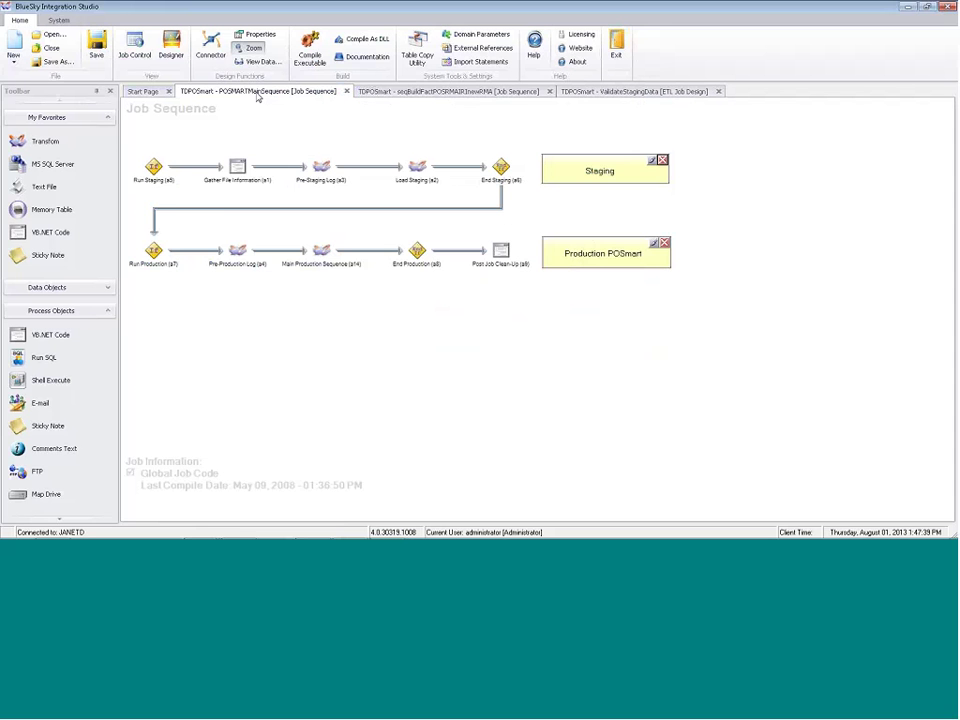
click(452, 92)
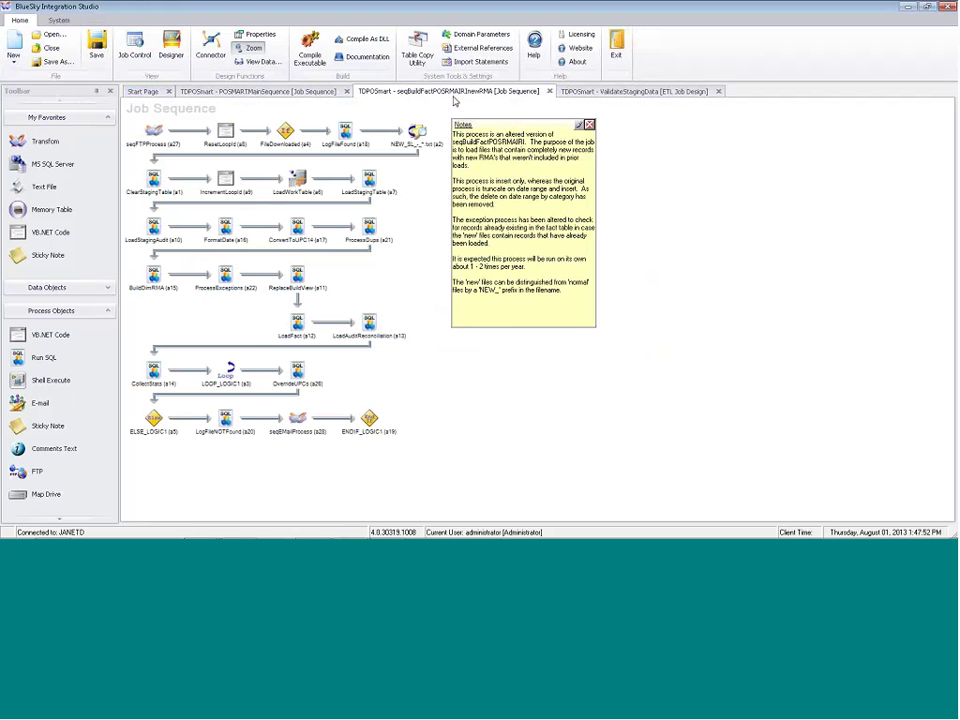
click(640, 91)
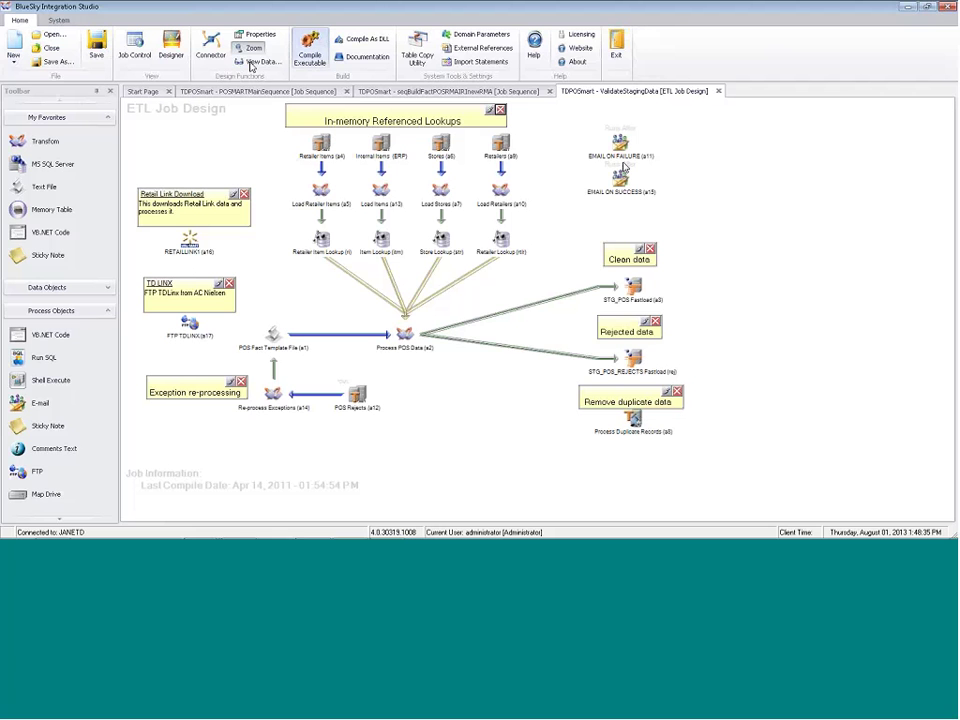
Browse the TDPOSmart server designs through the POSmart Staging folders, including IRI and Nielsen, without opening a design.
click(55, 35)
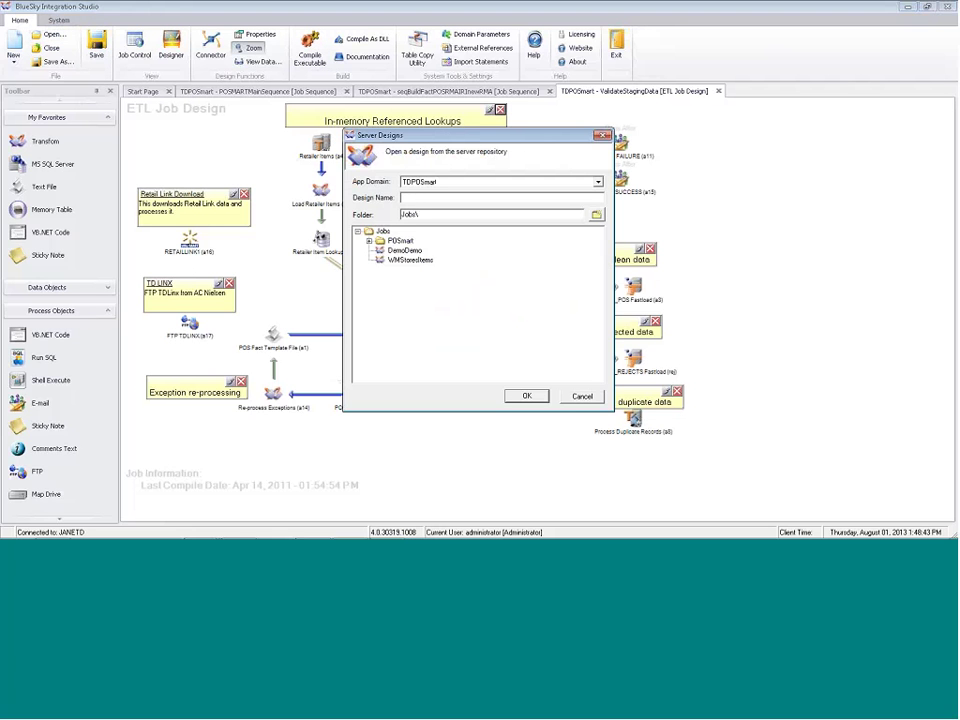
click(369, 241)
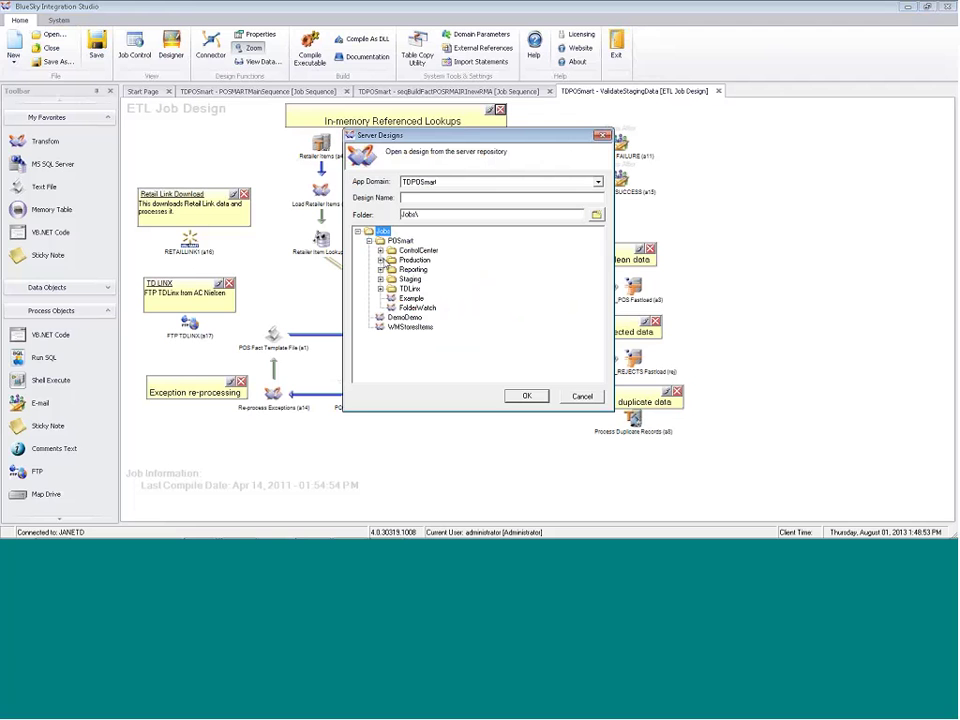
click(380, 279)
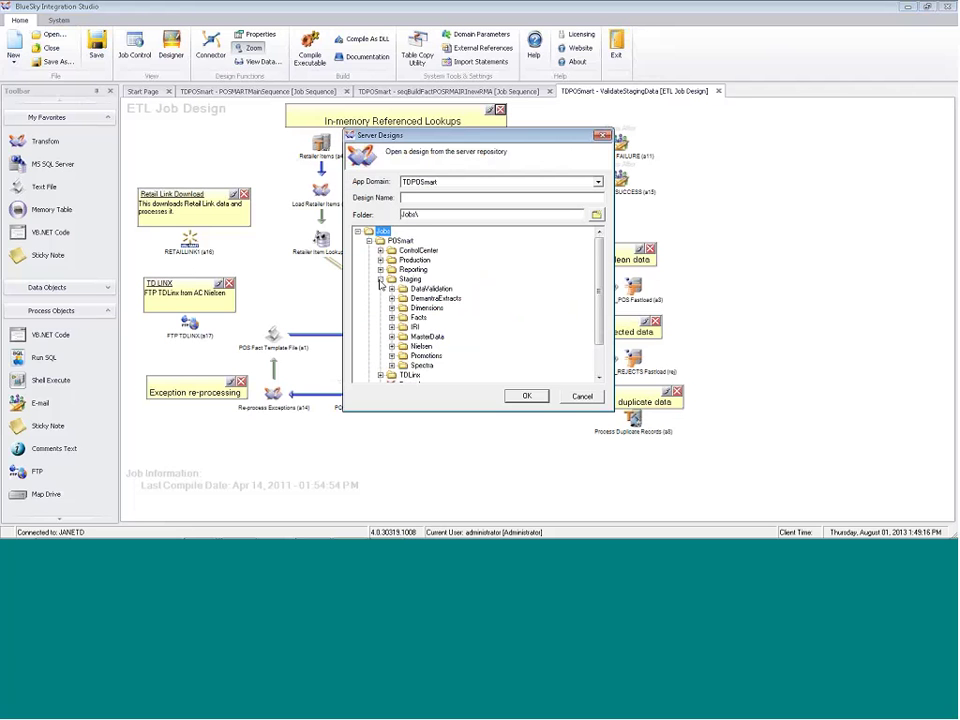
click(391, 327)
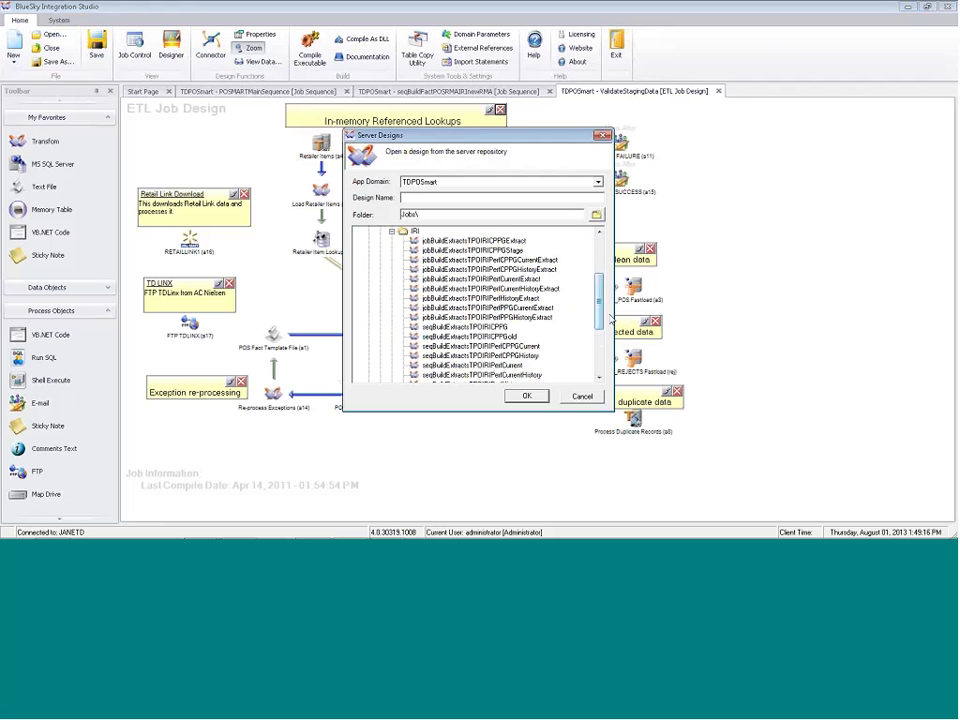
scroll(600, 330, down, 3)
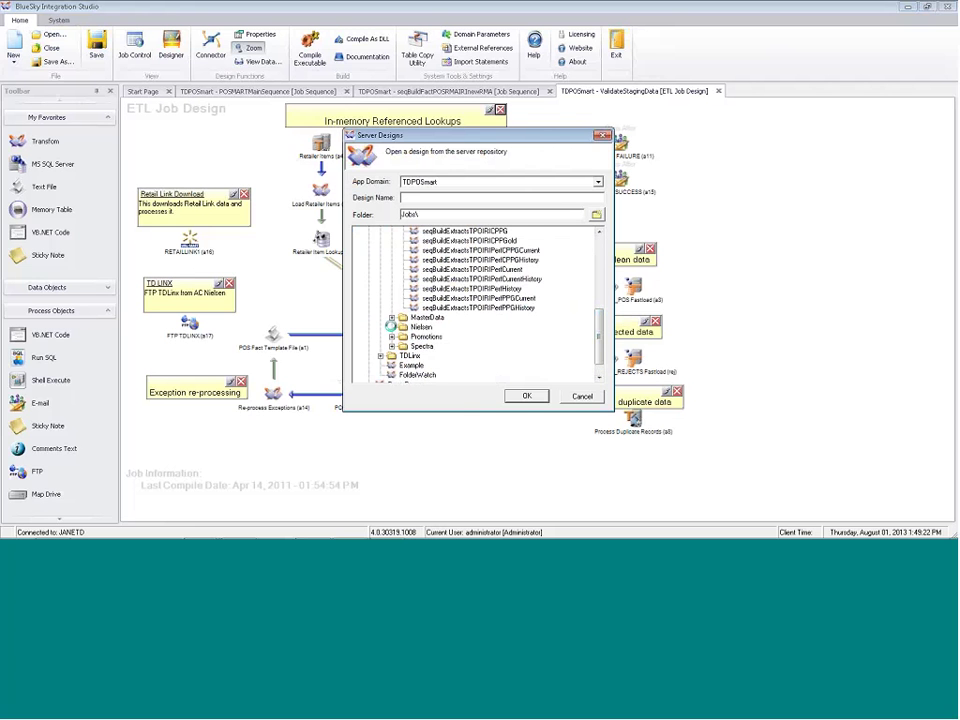
click(391, 327)
drag(599, 318, 599, 236)
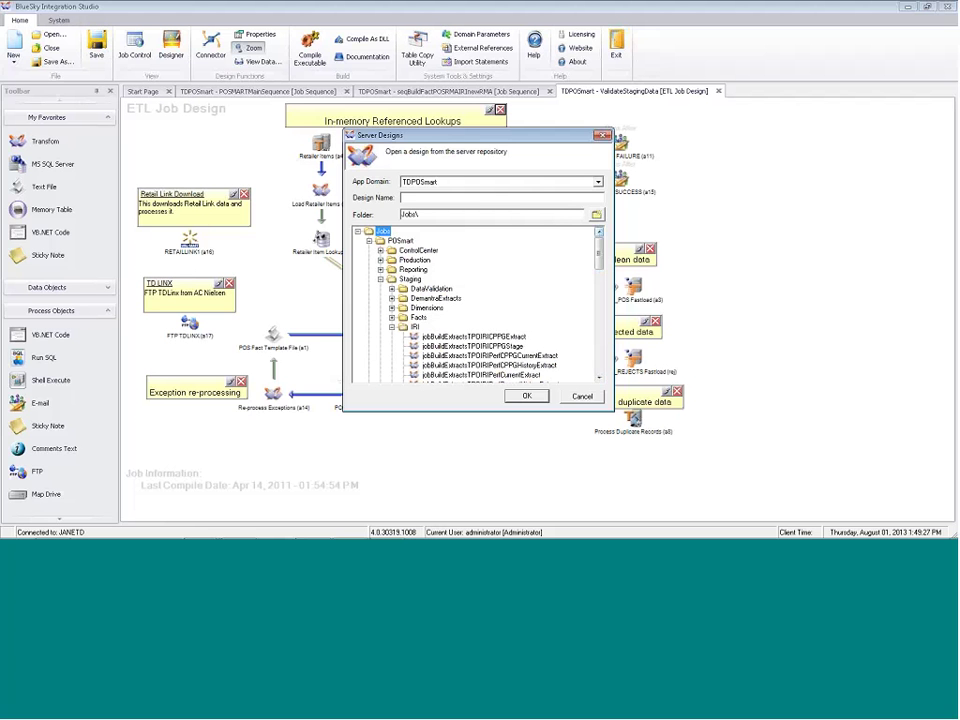
key(Escape)
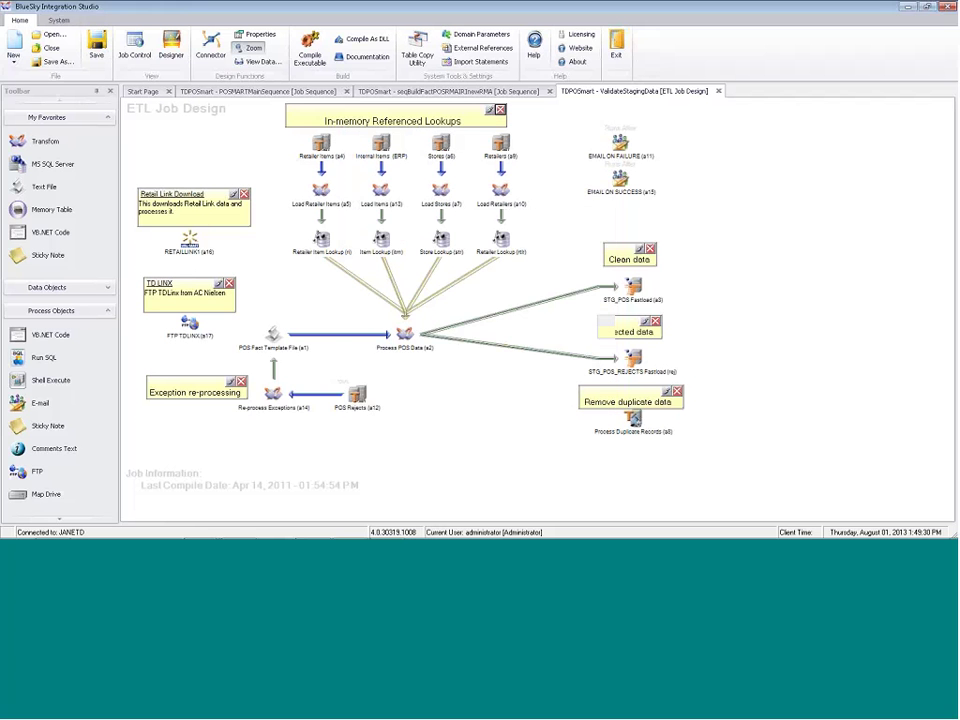
Review the available Data Objects and Process Objects for job designs.
click(107, 288)
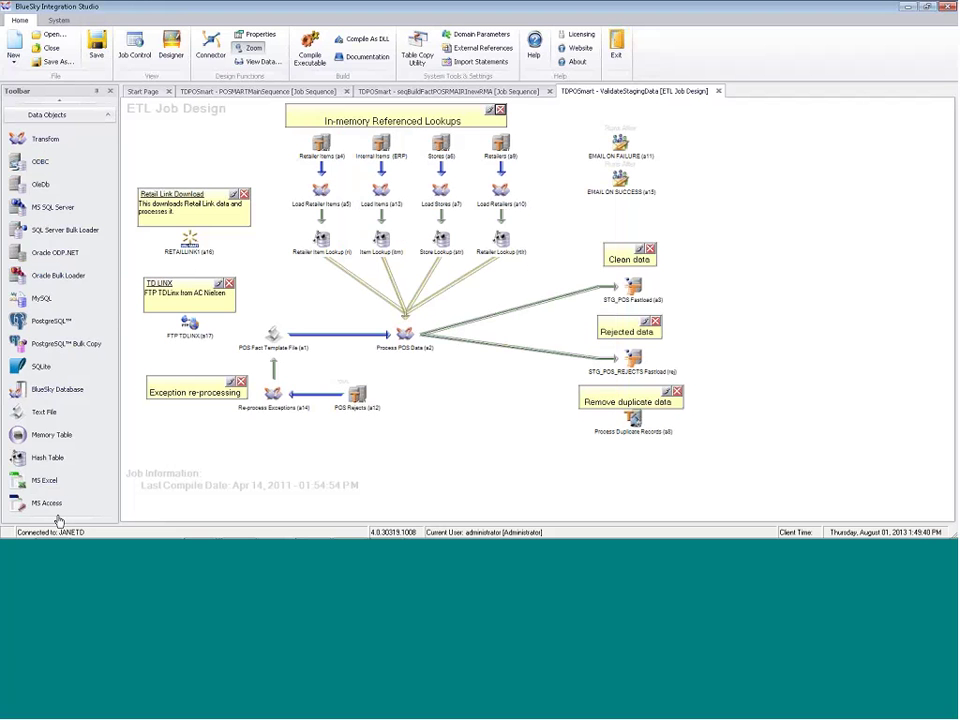
scroll(59, 521, down, 5)
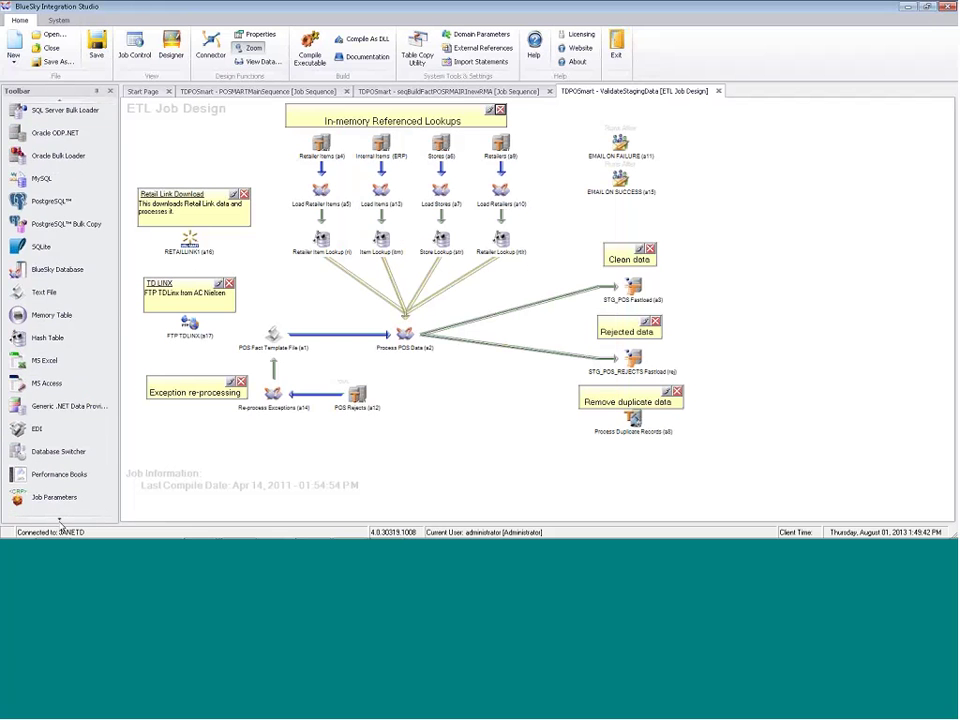
scroll(60, 521, down, 1)
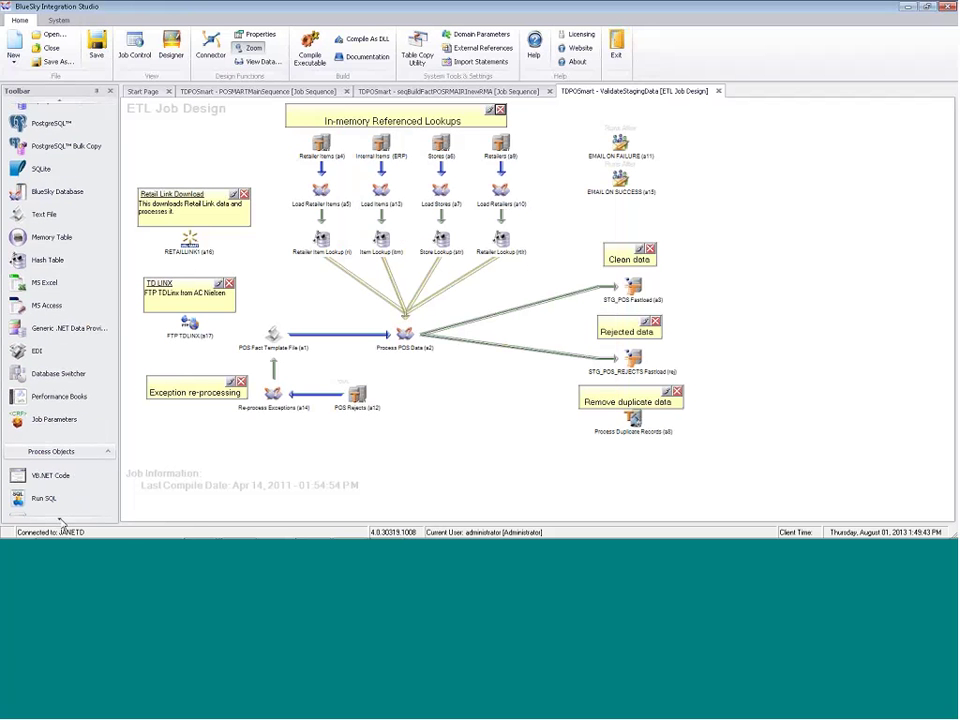
scroll(60, 521, down, 4)
scroll(60, 521, down, 3)
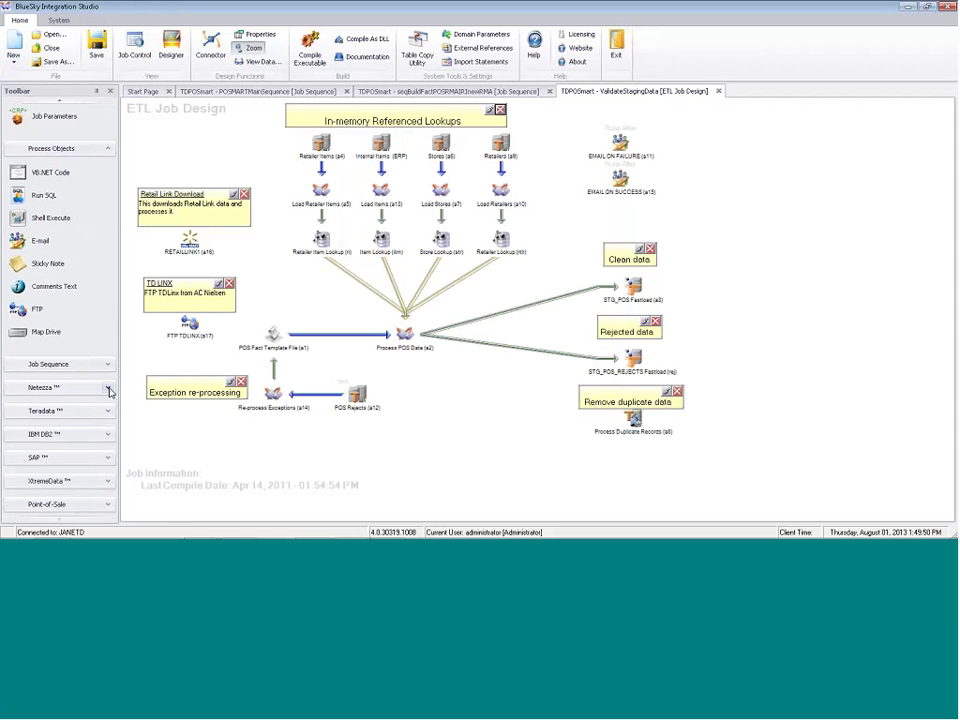
Look through the Netezza, Teradata, IBM DB2, SAP and Point-of-Sale object groups.
click(110, 392)
click(110, 392)
click(108, 411)
click(108, 360)
click(108, 428)
click(110, 436)
click(108, 460)
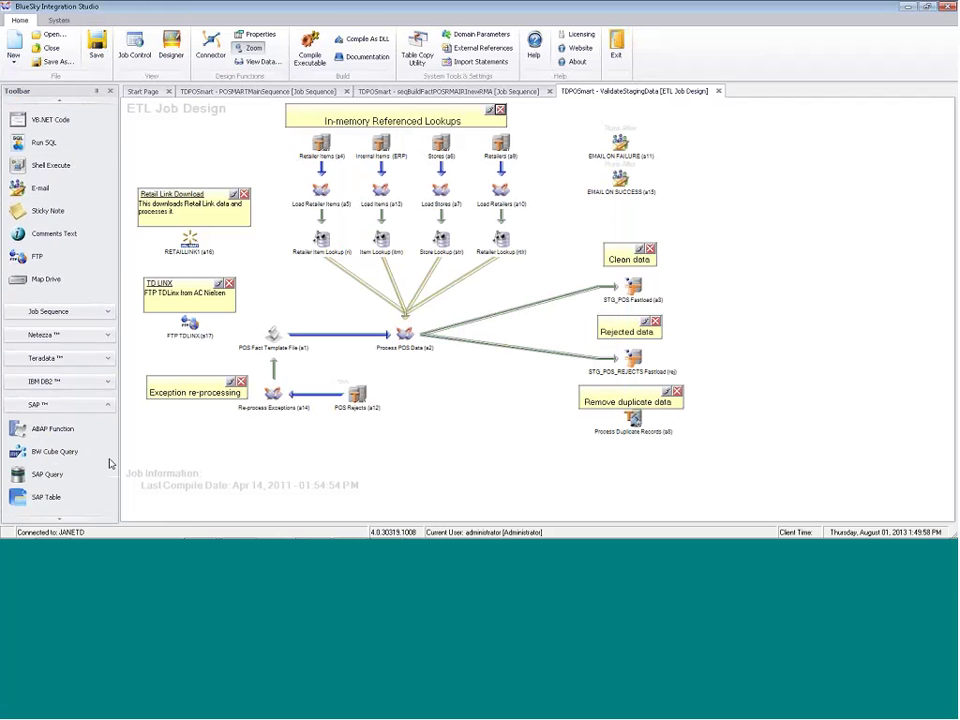
click(107, 410)
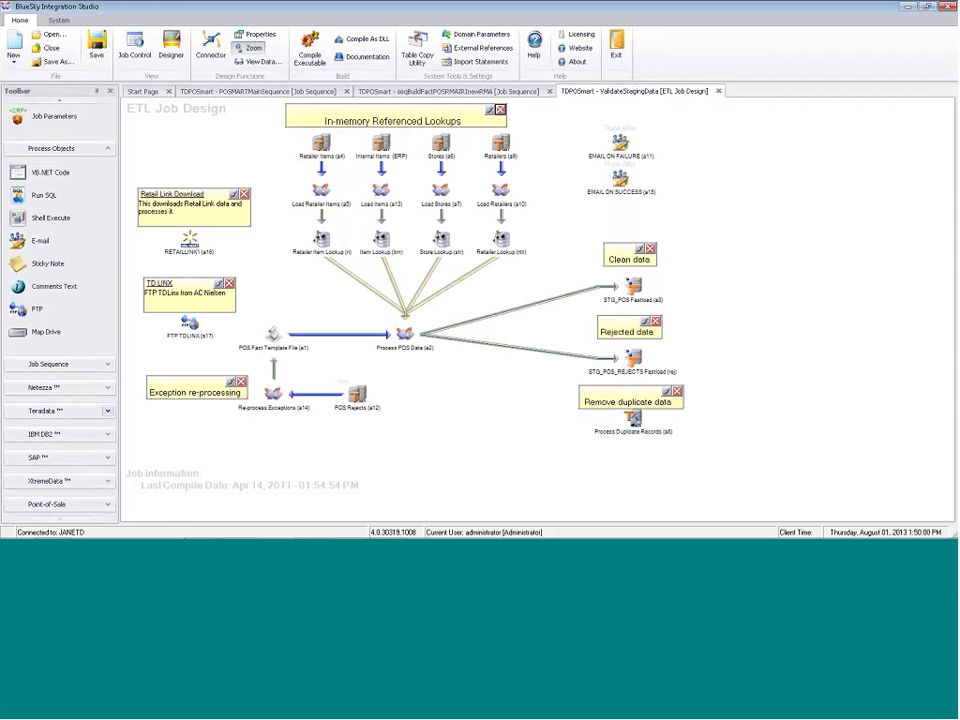
click(108, 504)
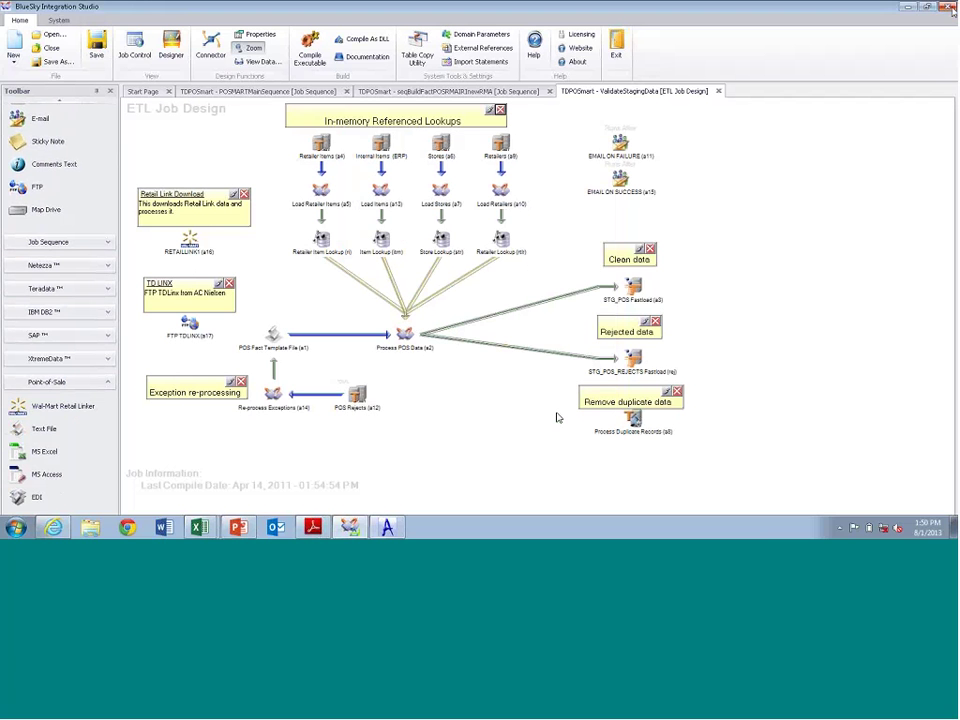
Switch to BlueSky Analytics and look through the Category Mgmt and Marketing folders in the favorite workbooks.
mouse_move(389, 531)
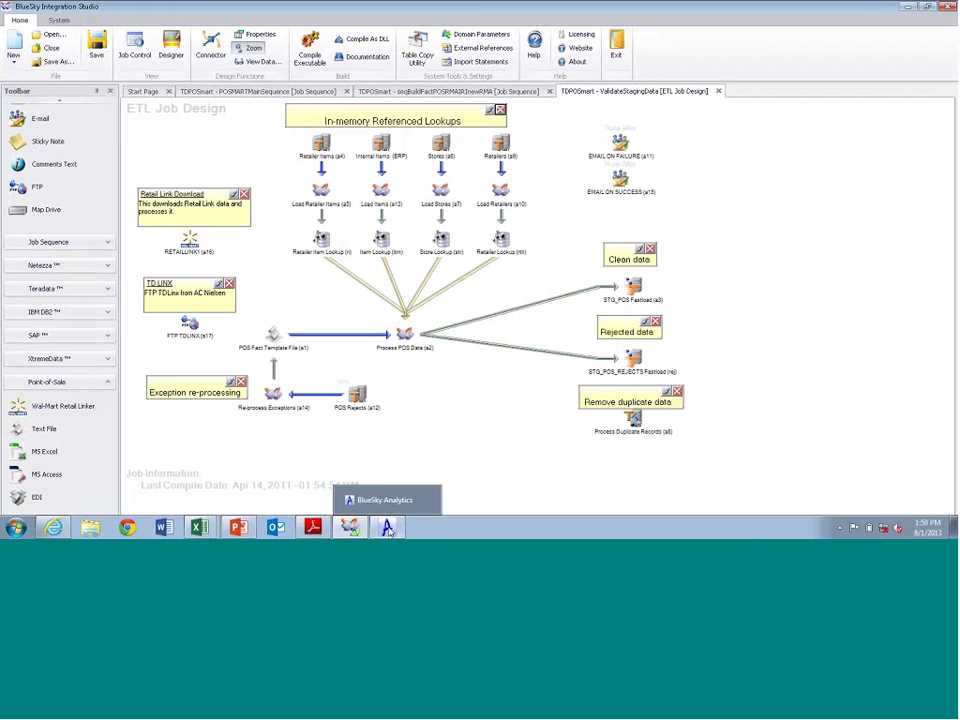
click(385, 499)
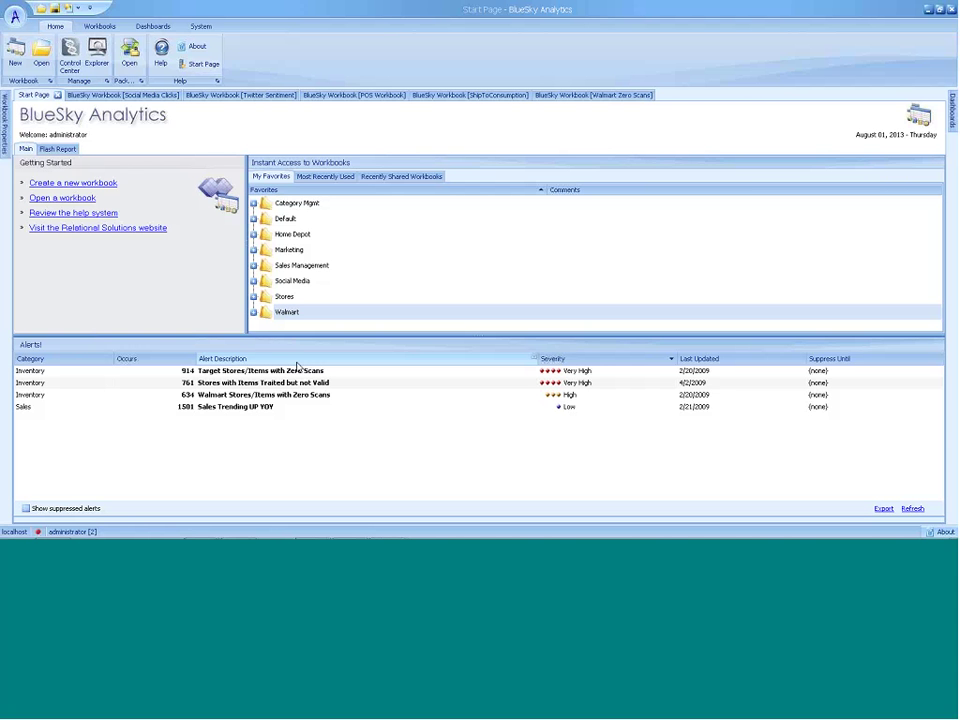
click(253, 203)
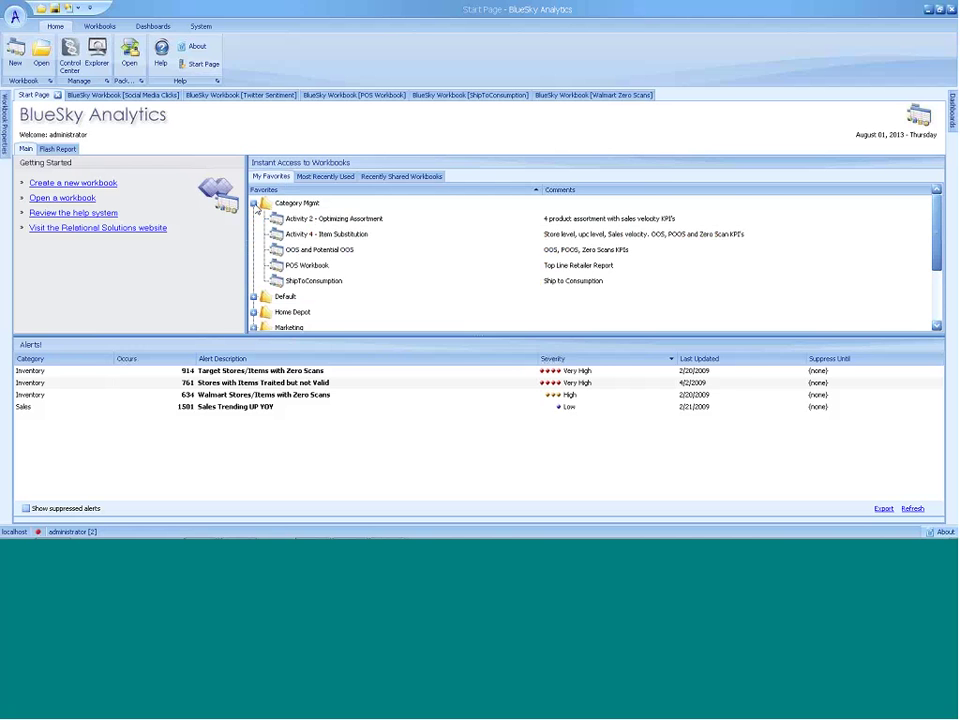
click(254, 203)
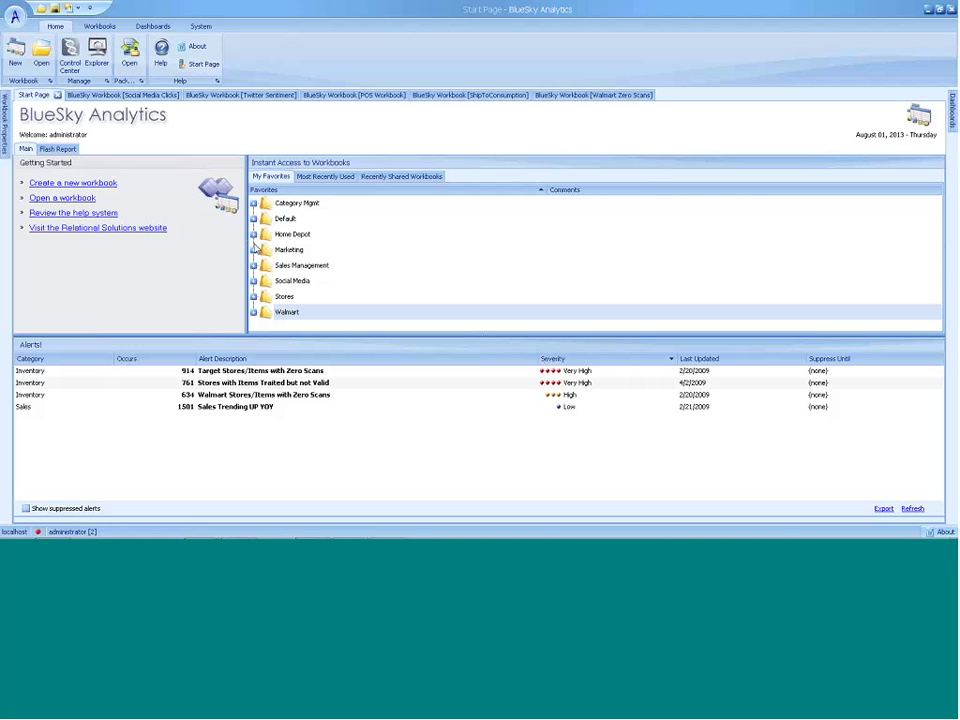
click(254, 249)
click(254, 249)
Open the Rep by Region workbook from the Sales Management favorites, and return to the Start Page.
click(254, 265)
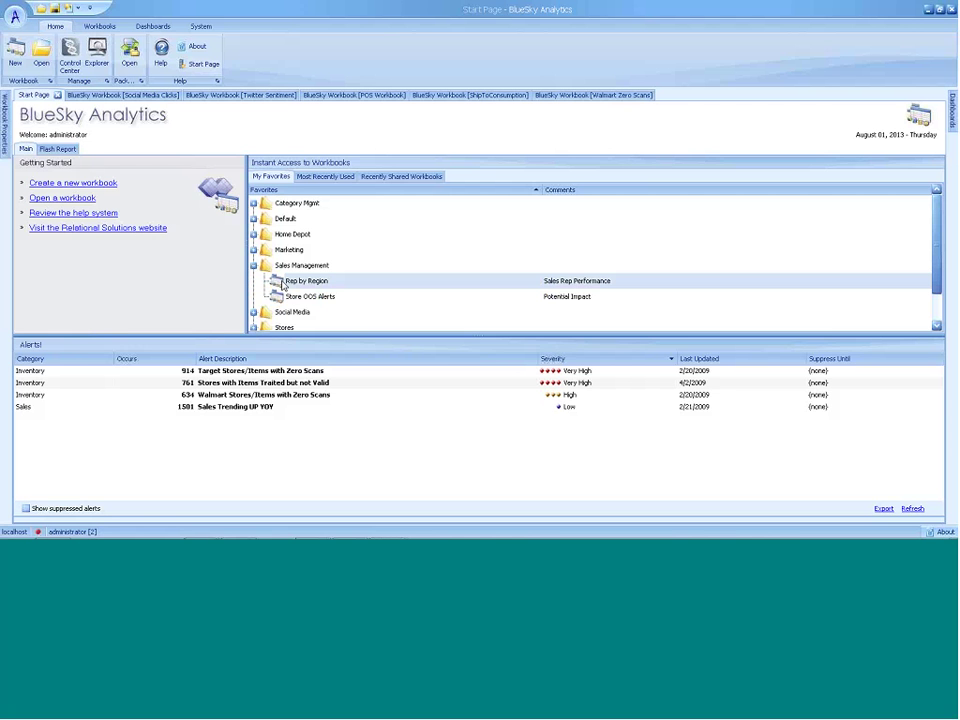
double_click(300, 281)
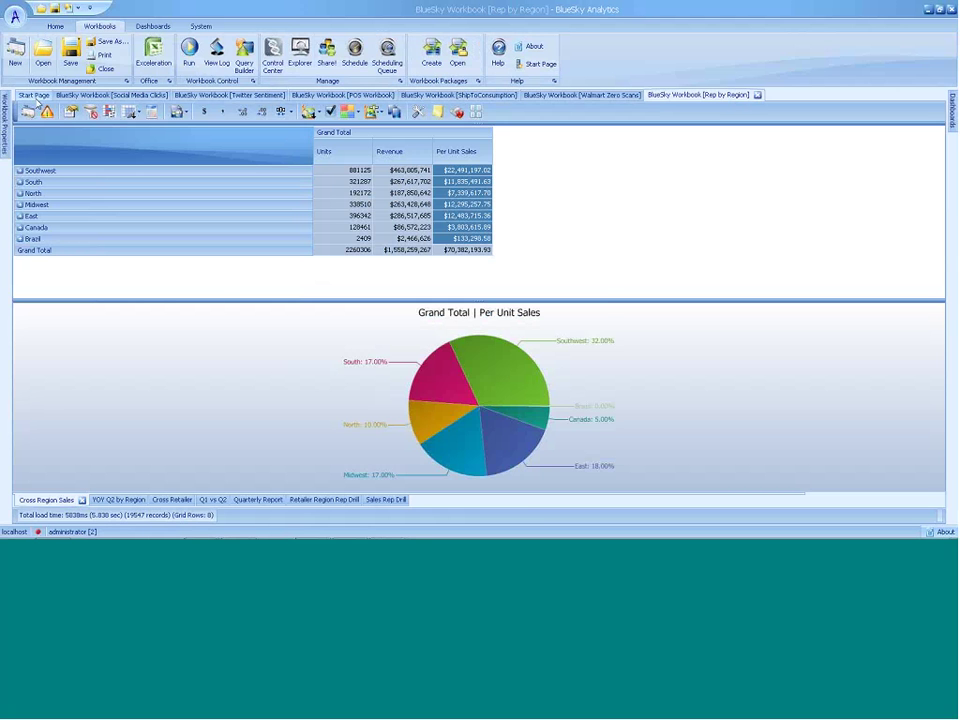
click(33, 95)
Review the Social Media Clicks workbook's reports from email campaign opens through Social Media Leads, Referrals, Page Views by State and Percent Visit by Campaign.
click(141, 94)
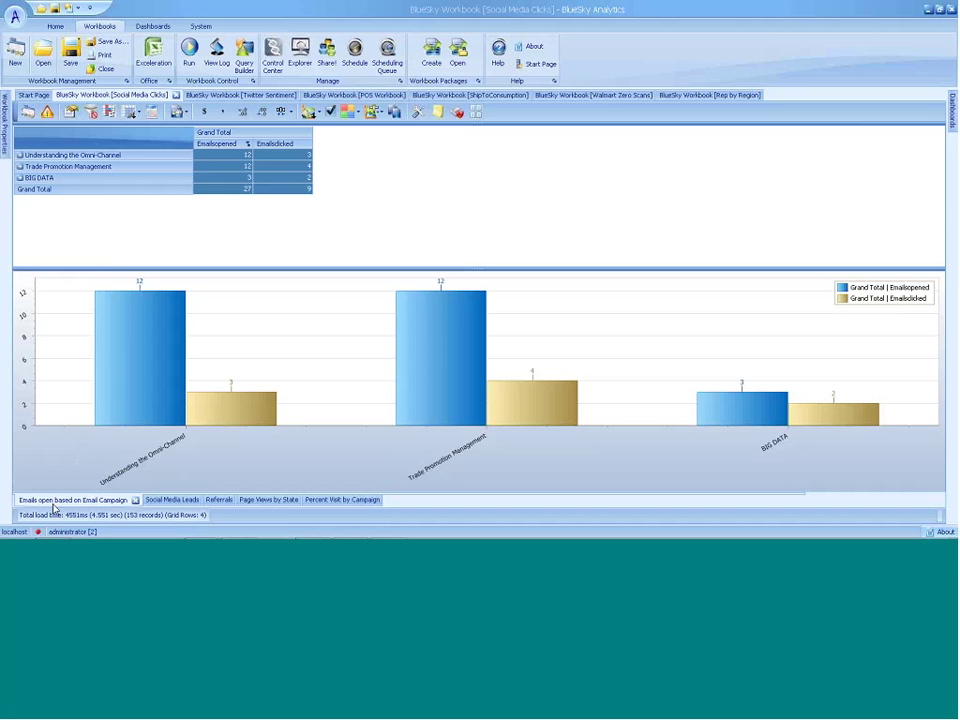
click(183, 501)
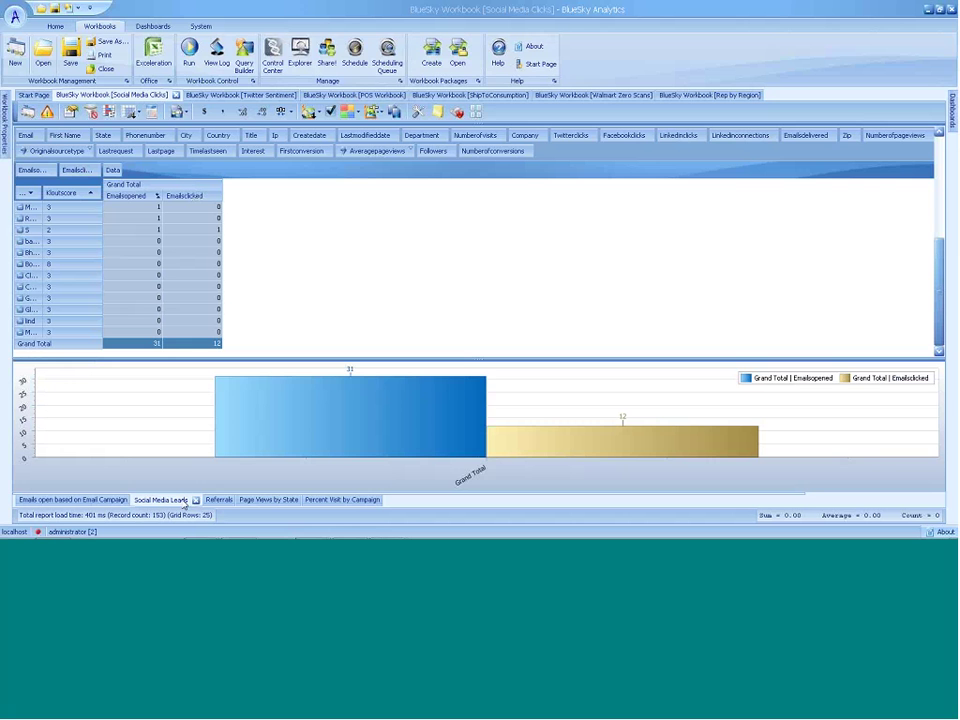
click(212, 499)
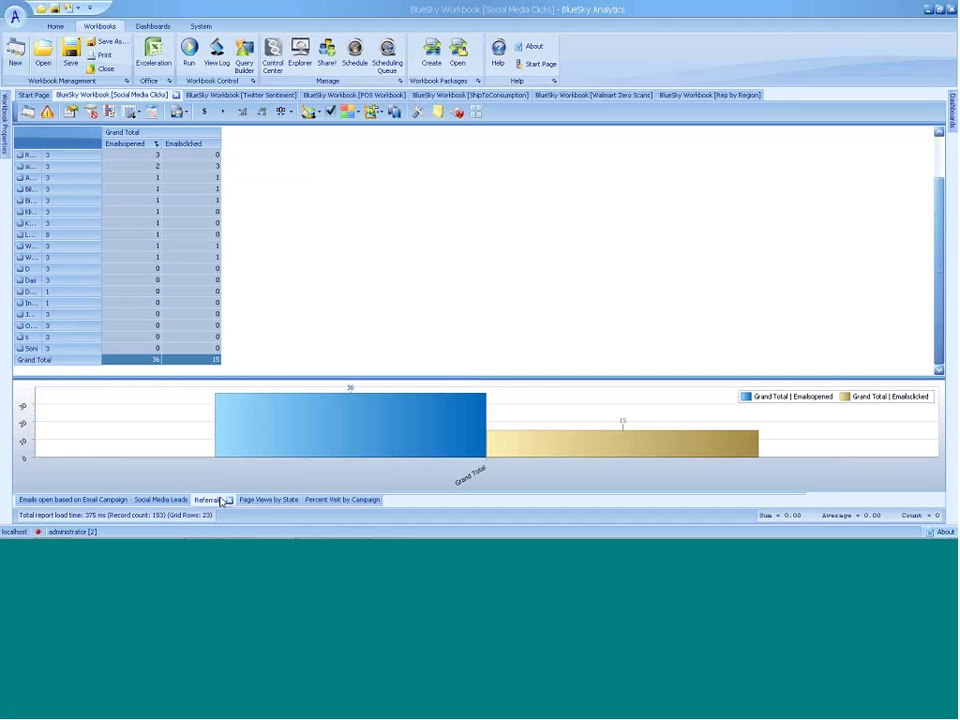
click(270, 500)
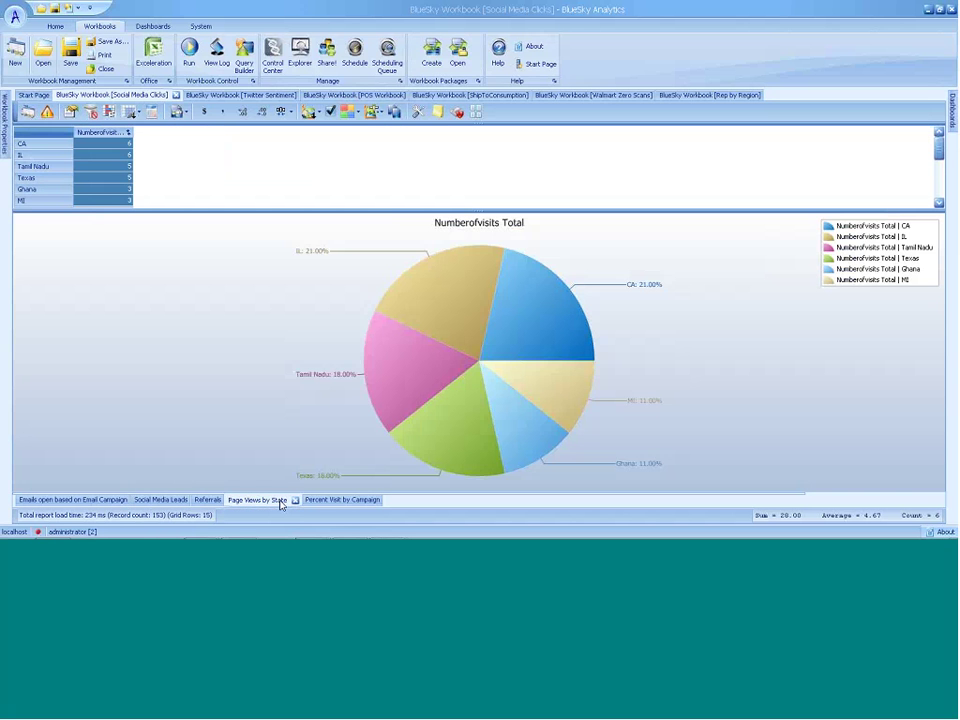
click(333, 500)
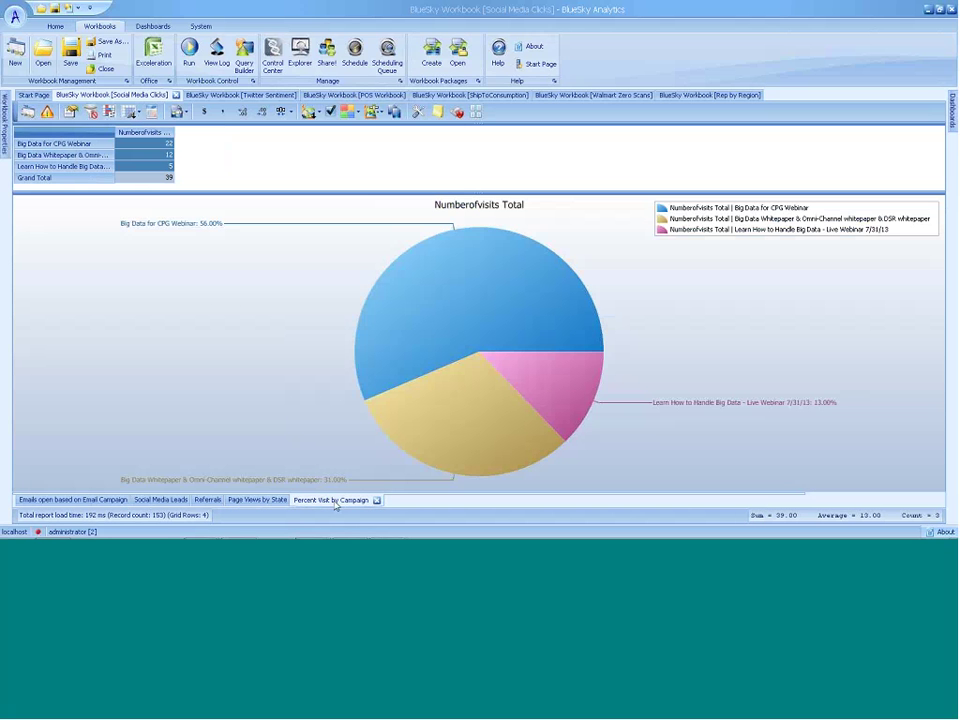
Show all headers in the Emails open based on Email Campaign report.
click(70, 500)
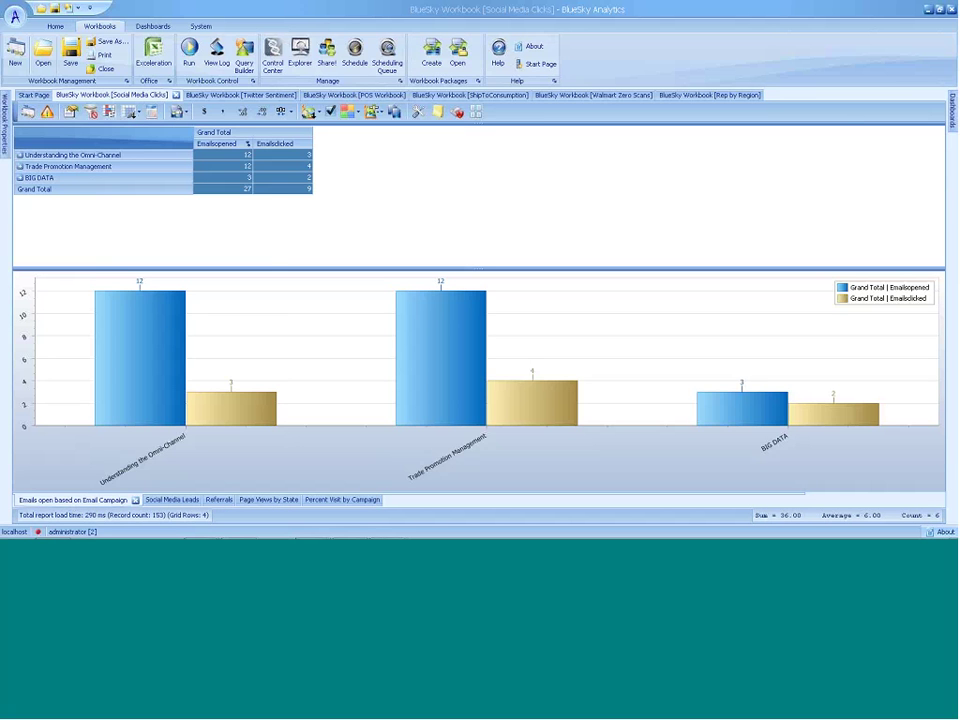
click(131, 113)
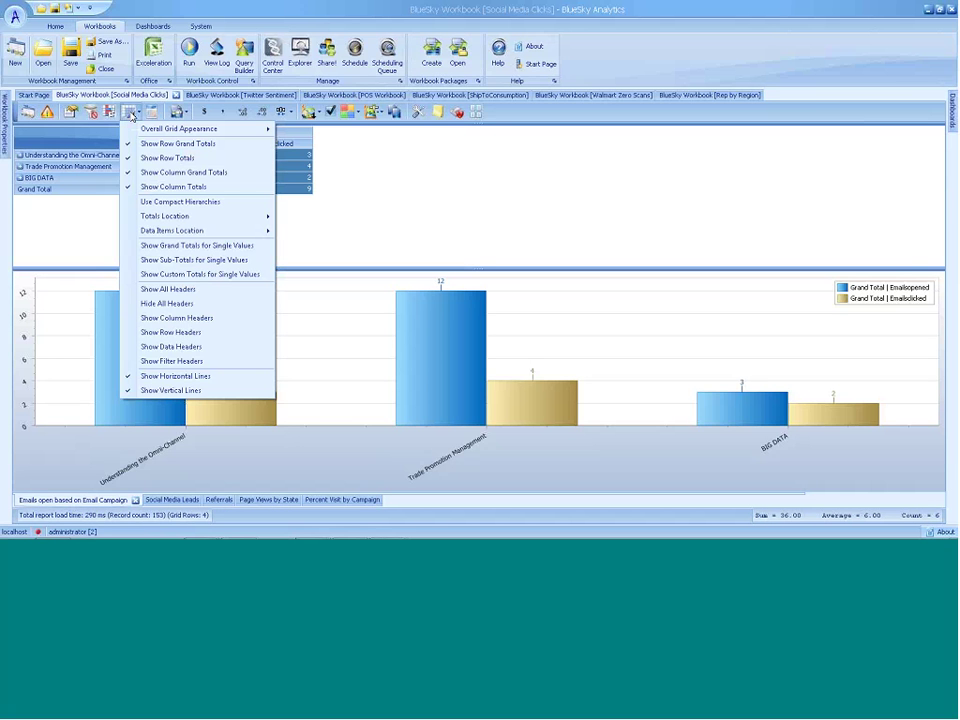
click(168, 290)
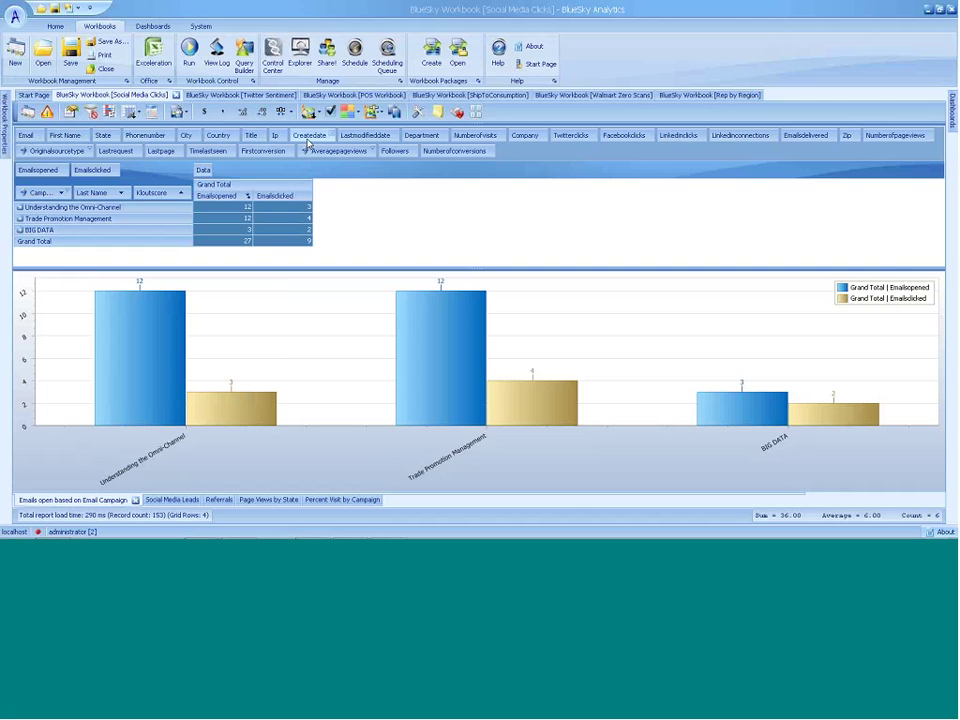
Filter the campaign report's Department field to IT only.
click(445, 136)
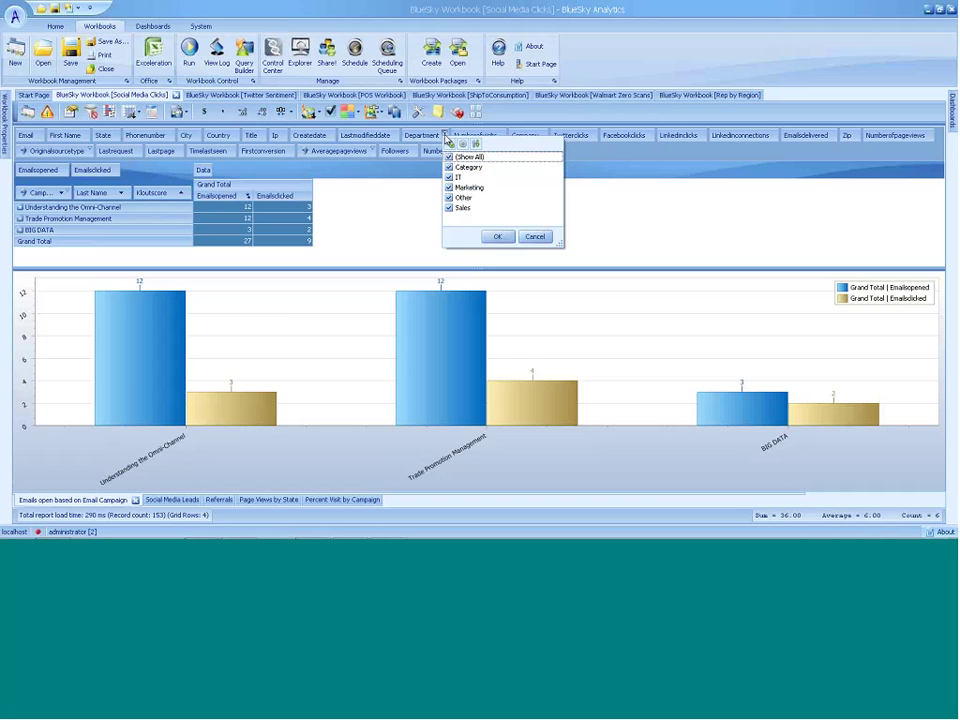
click(449, 157)
click(455, 178)
click(498, 238)
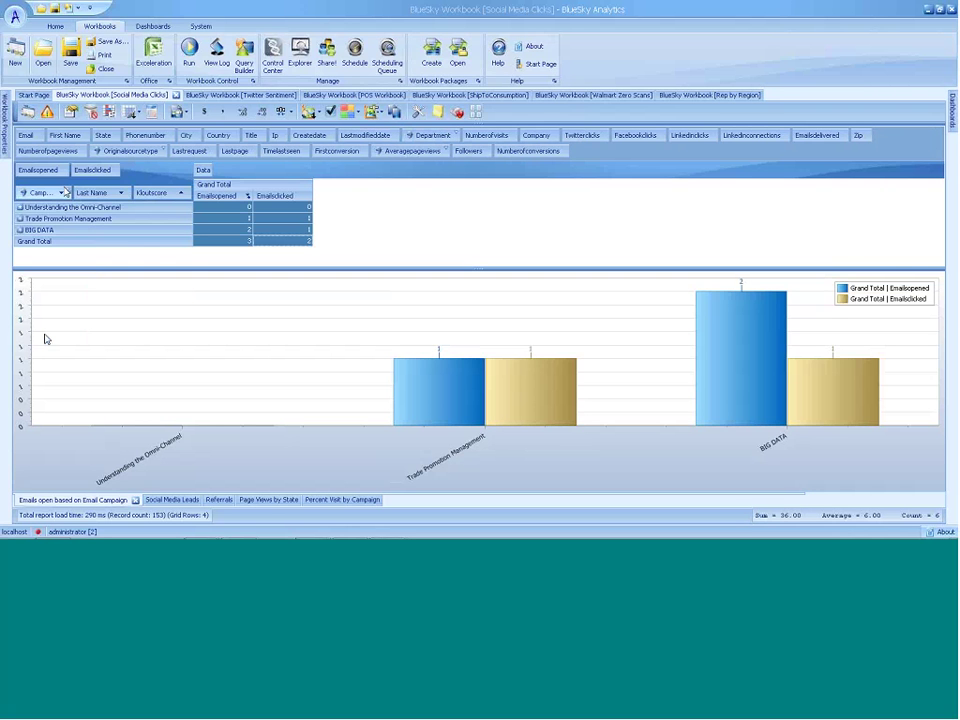
Check the campaign filter choices without changing them, and expand and collapse Trade Promotion Management to view its contact detail.
click(63, 192)
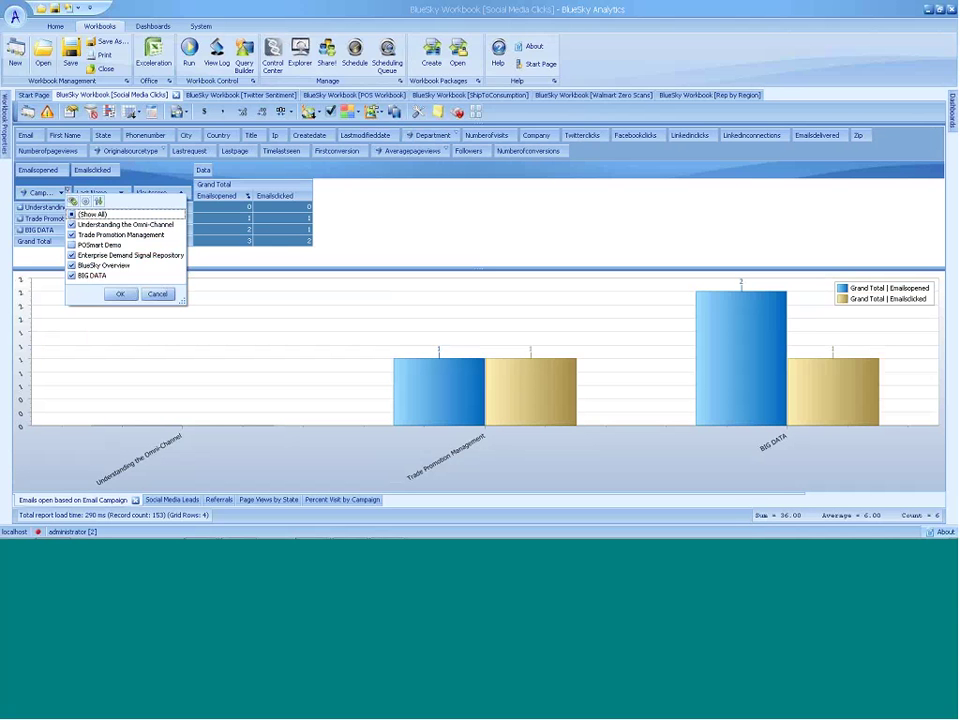
click(157, 294)
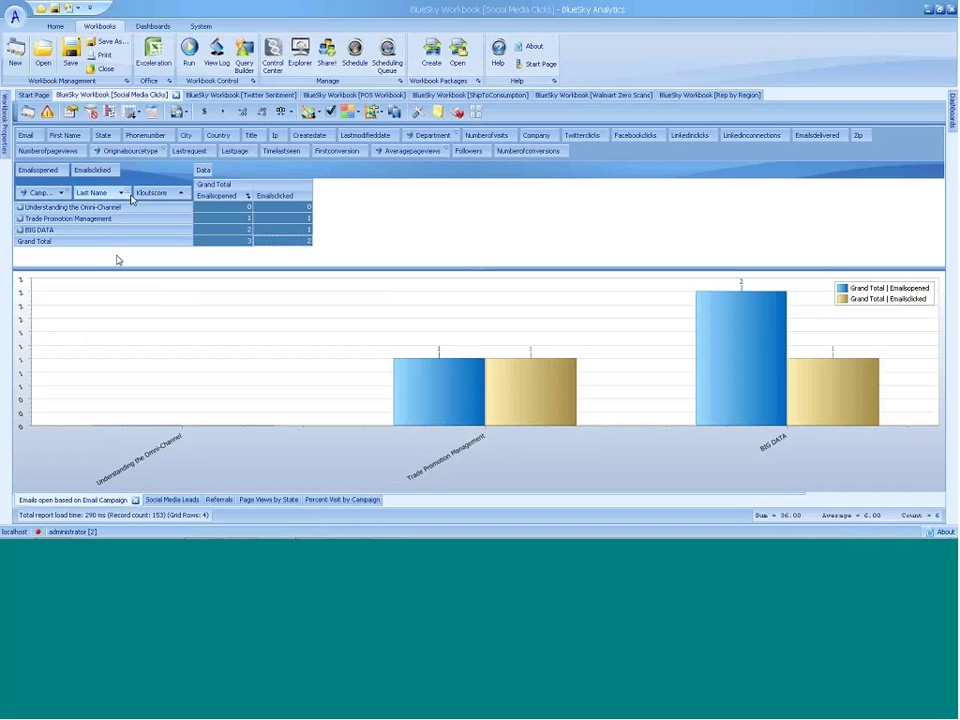
click(20, 219)
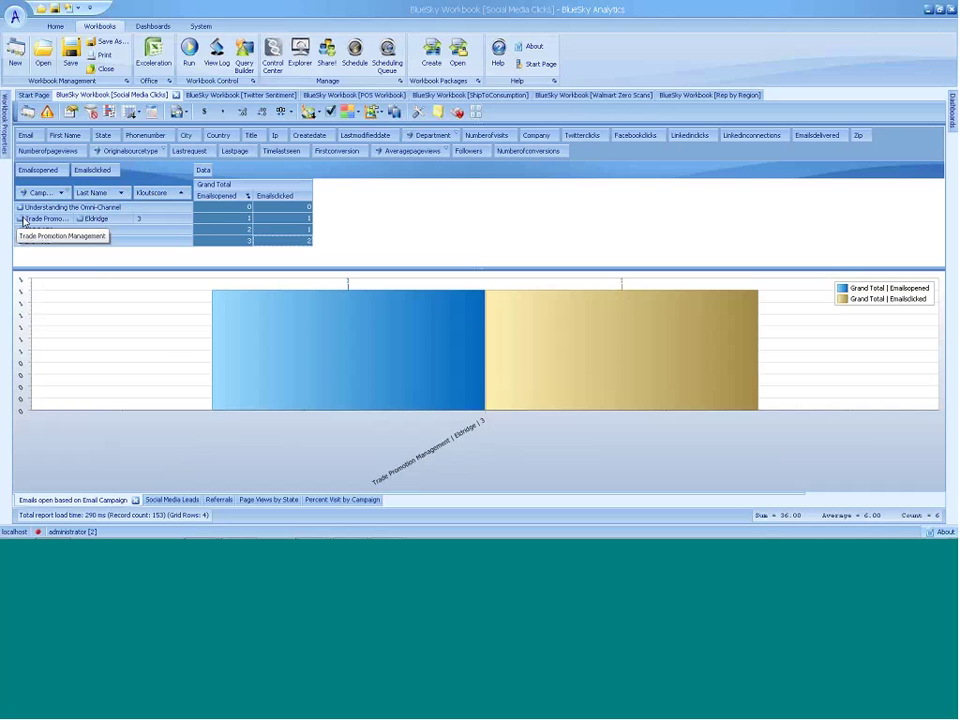
click(20, 219)
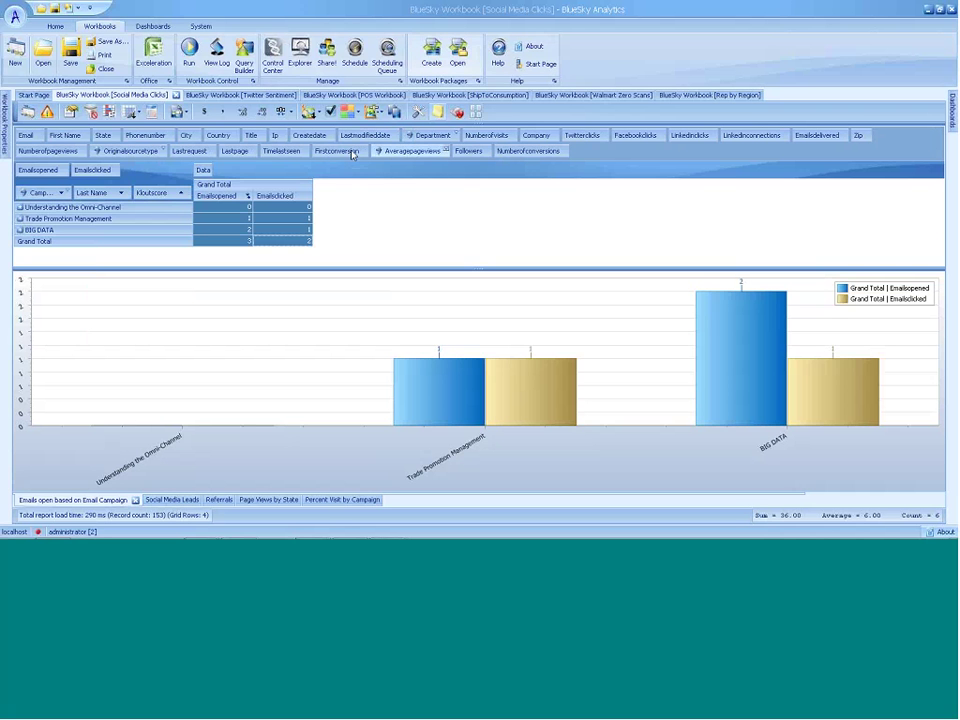
Reset the campaign report's Department filter to show all departments, and check the Averagepageviews filter choices without changing them.
click(453, 136)
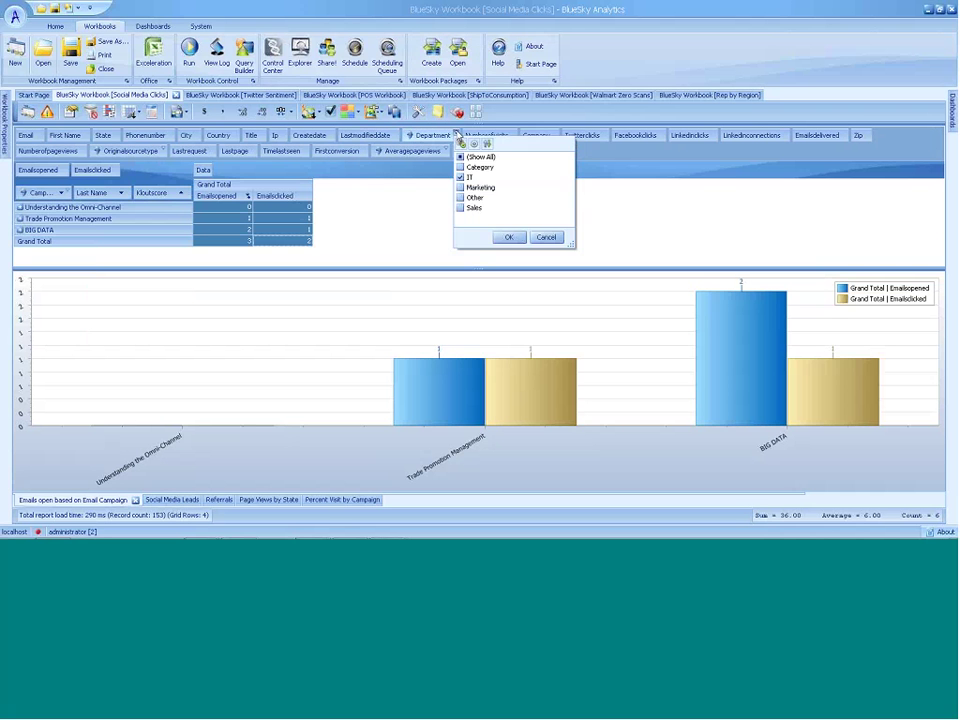
click(460, 157)
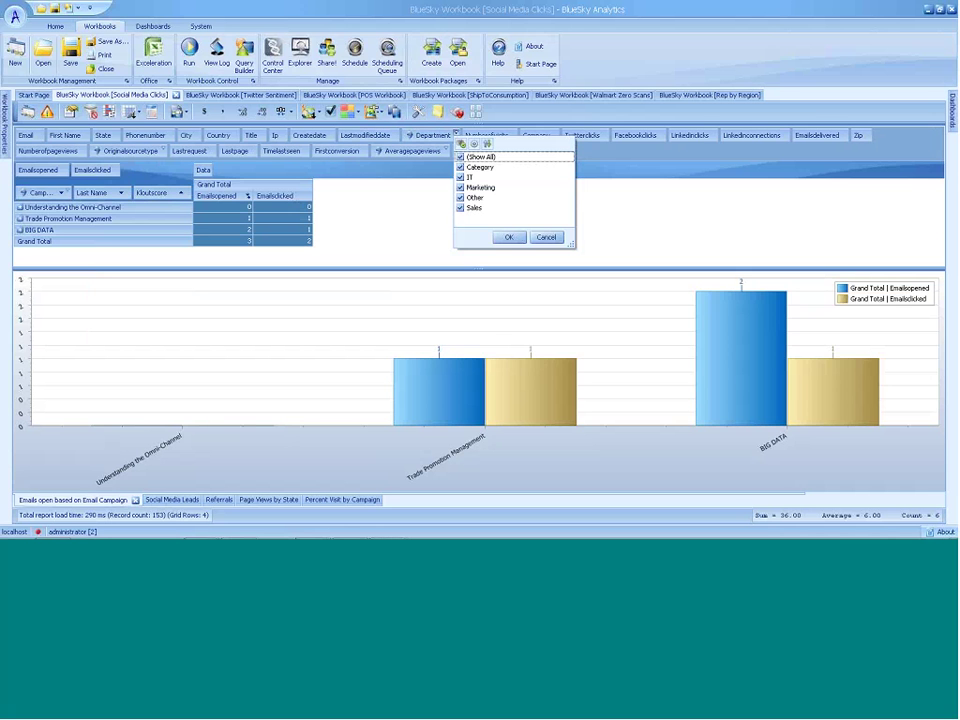
click(508, 237)
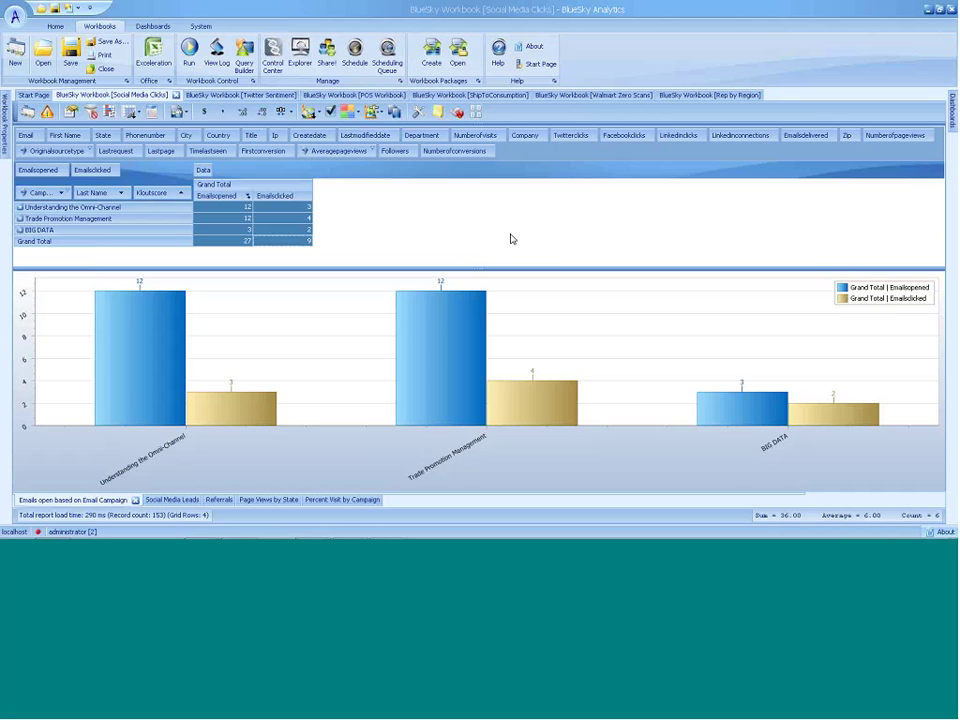
click(372, 151)
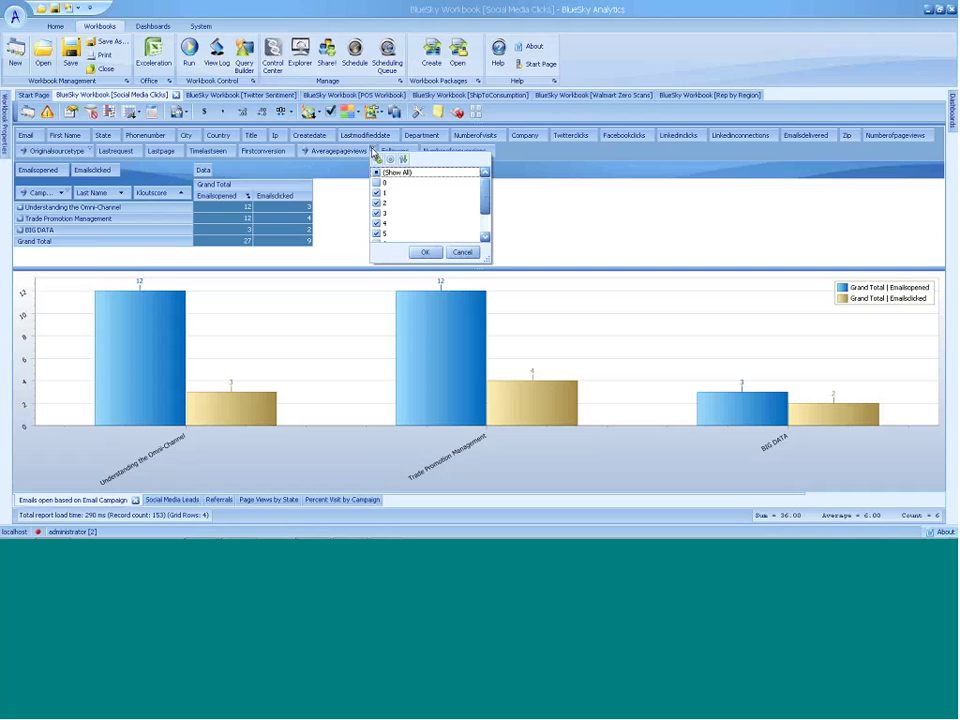
click(372, 151)
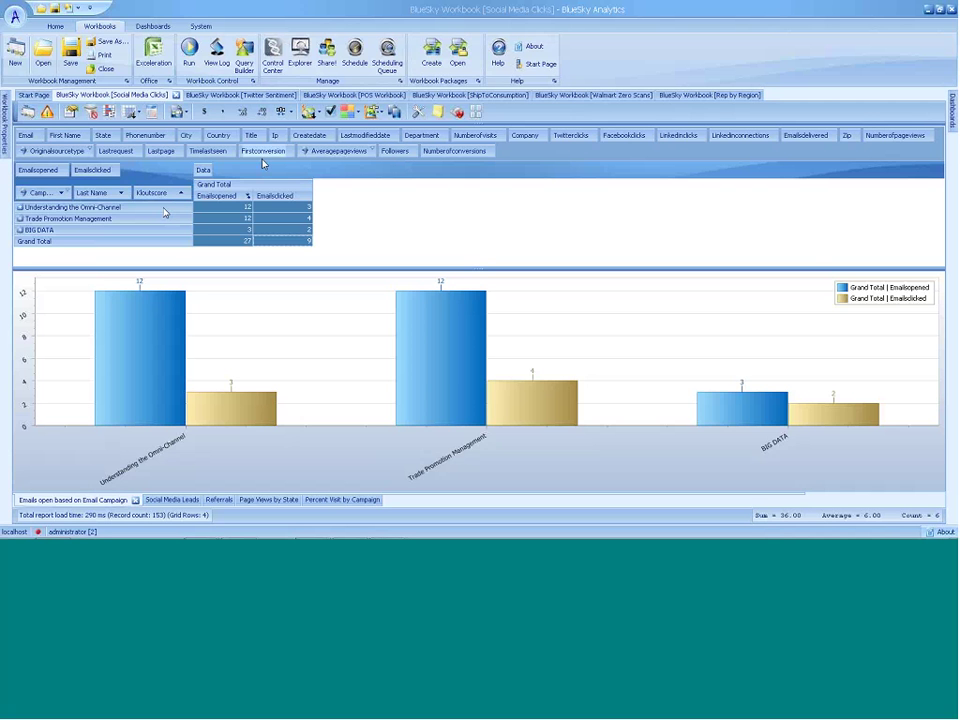
In the Social Media Leads report, add Followers, Numberofconversions and Numberofpageviews as data fields, placing Numberofpageviews first.
click(170, 500)
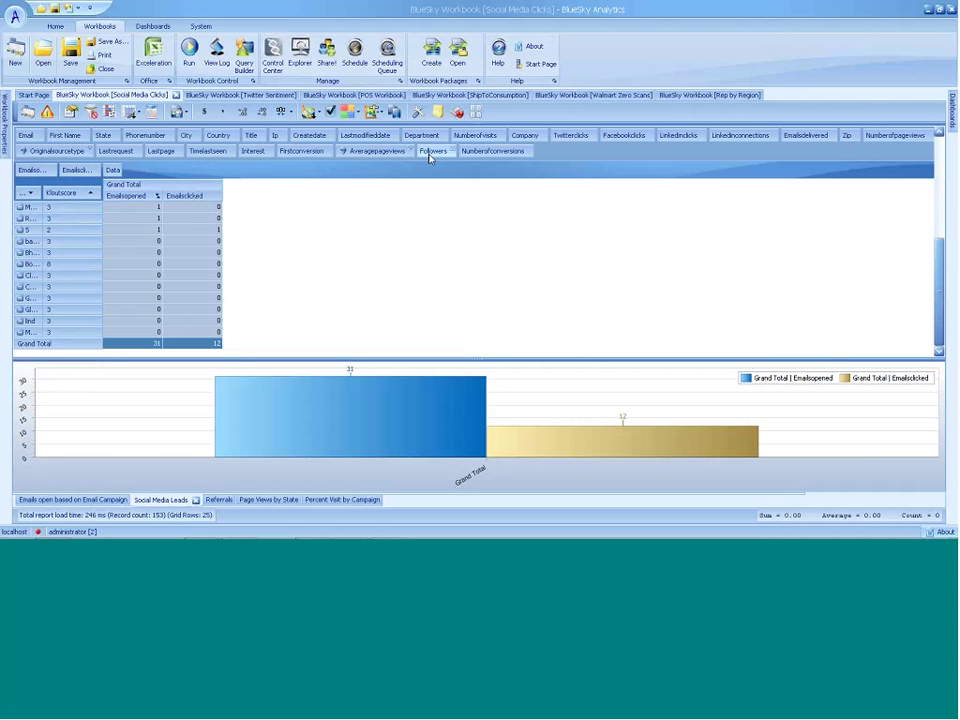
drag(430, 157, 101, 199)
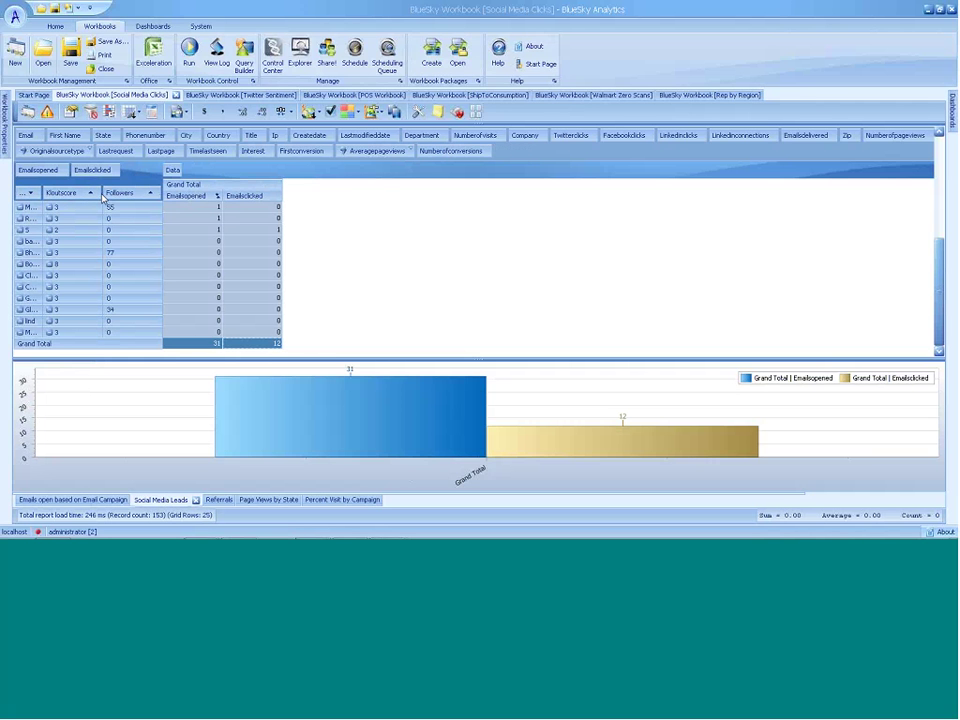
drag(112, 193, 136, 176)
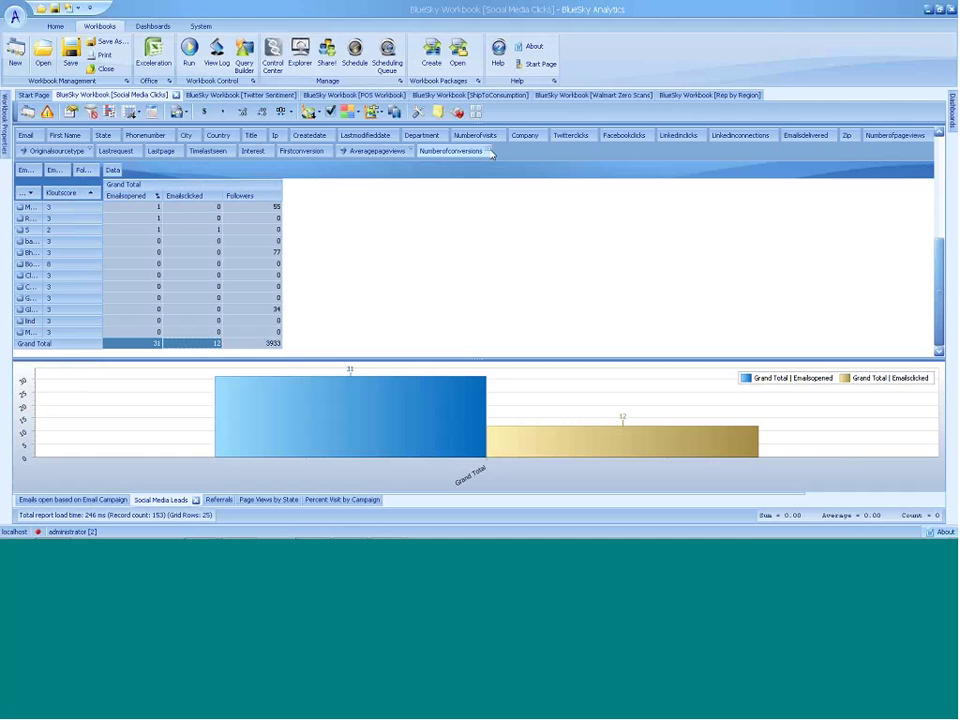
drag(490, 153, 99, 172)
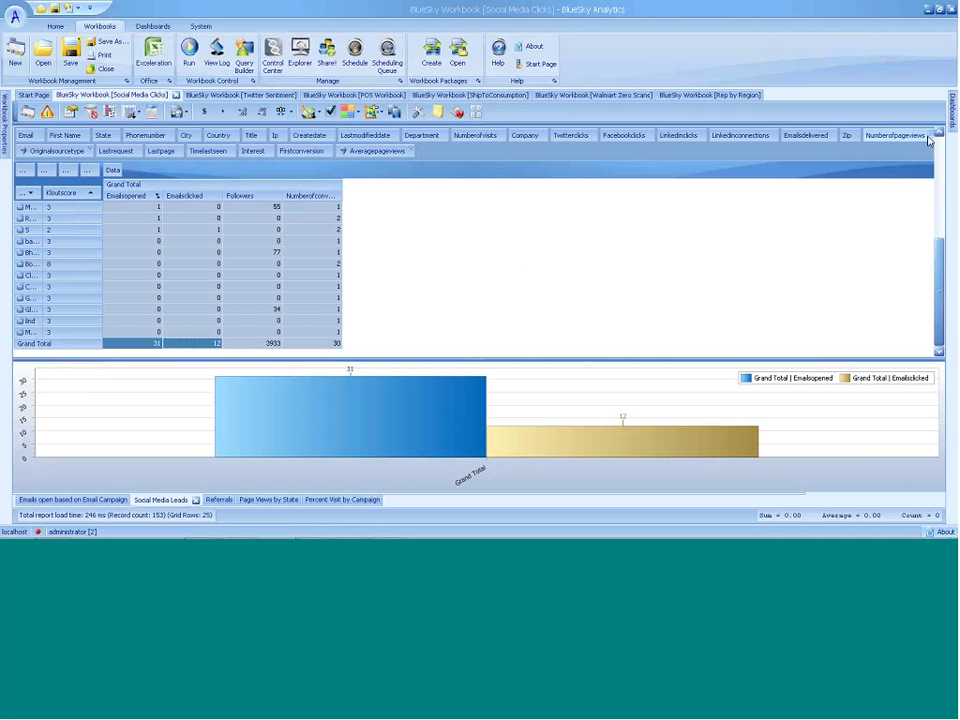
drag(928, 141, 101, 176)
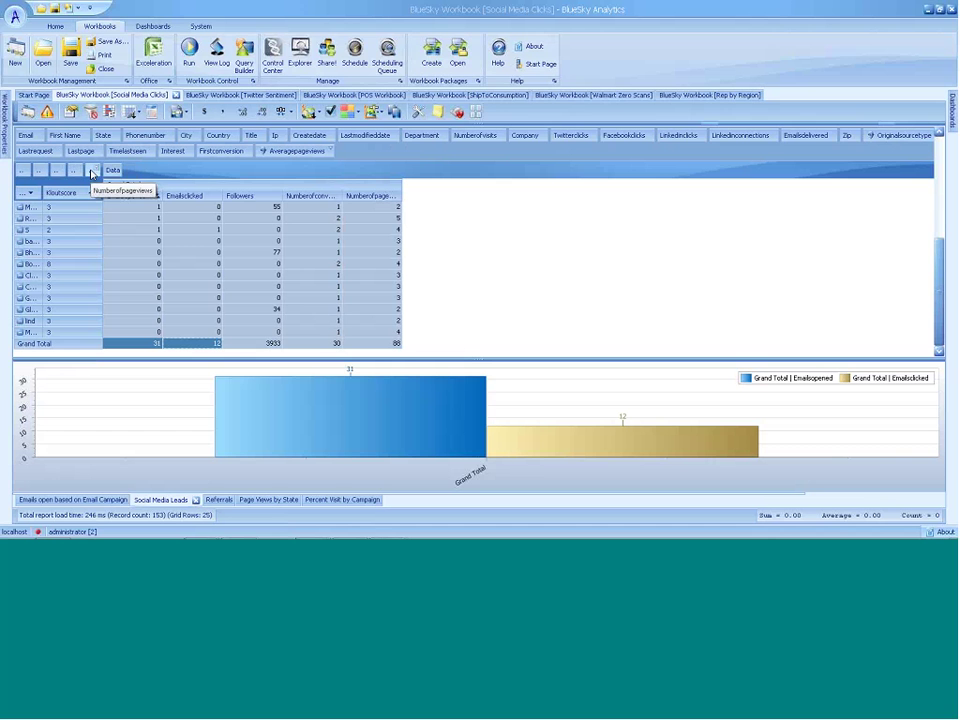
drag(91, 174, 17, 172)
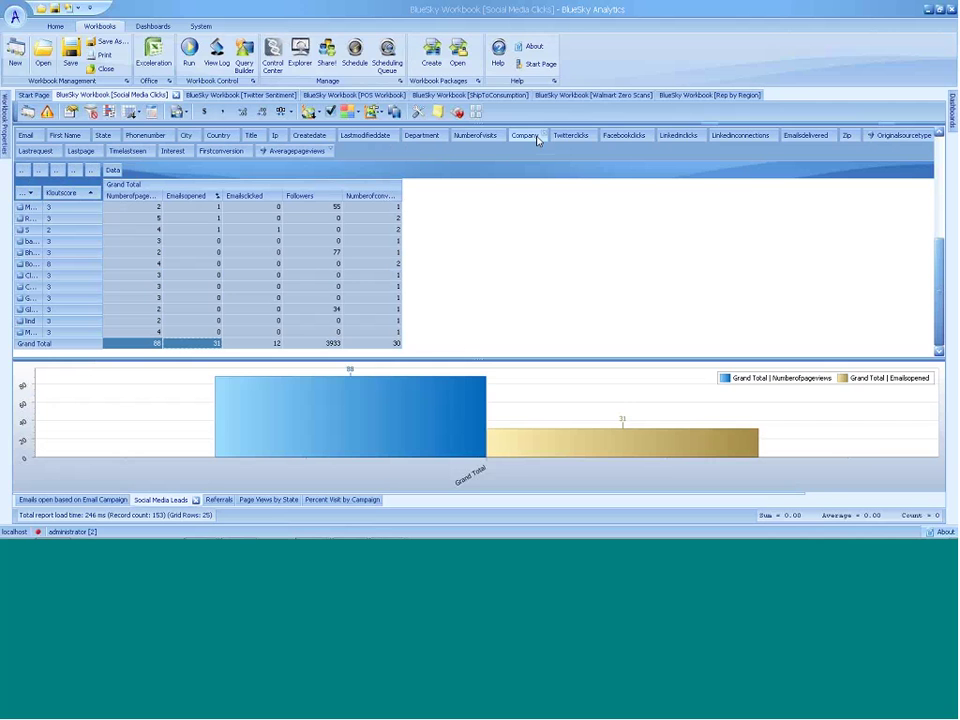
Open the Page Views by State report, enlarge its grid area and chart the visits for CA through GA.
click(208, 499)
click(272, 500)
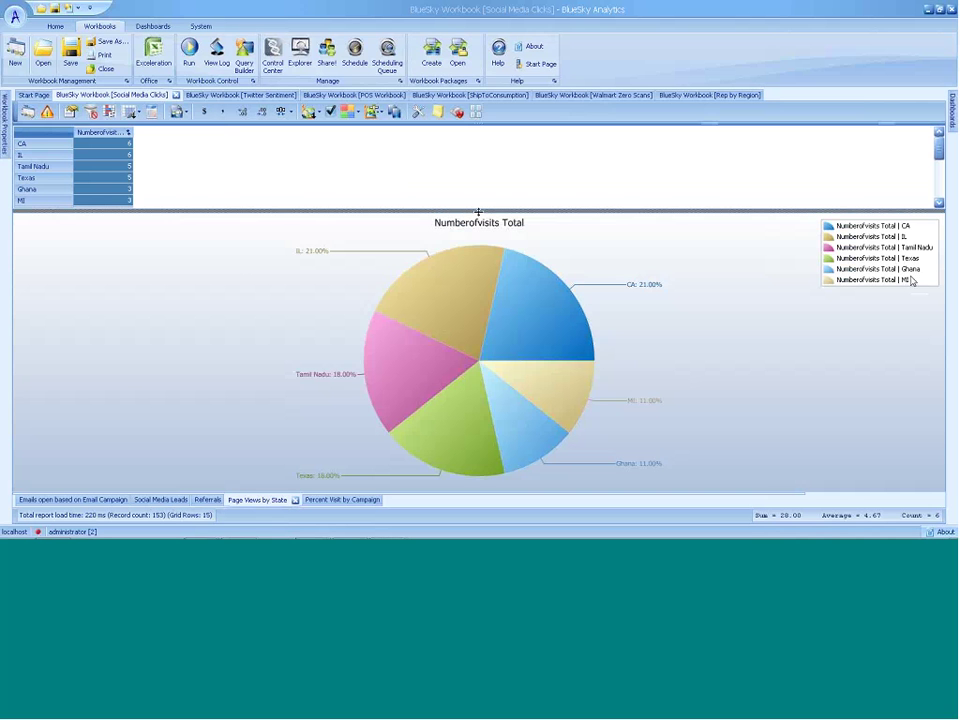
drag(478, 212, 478, 309)
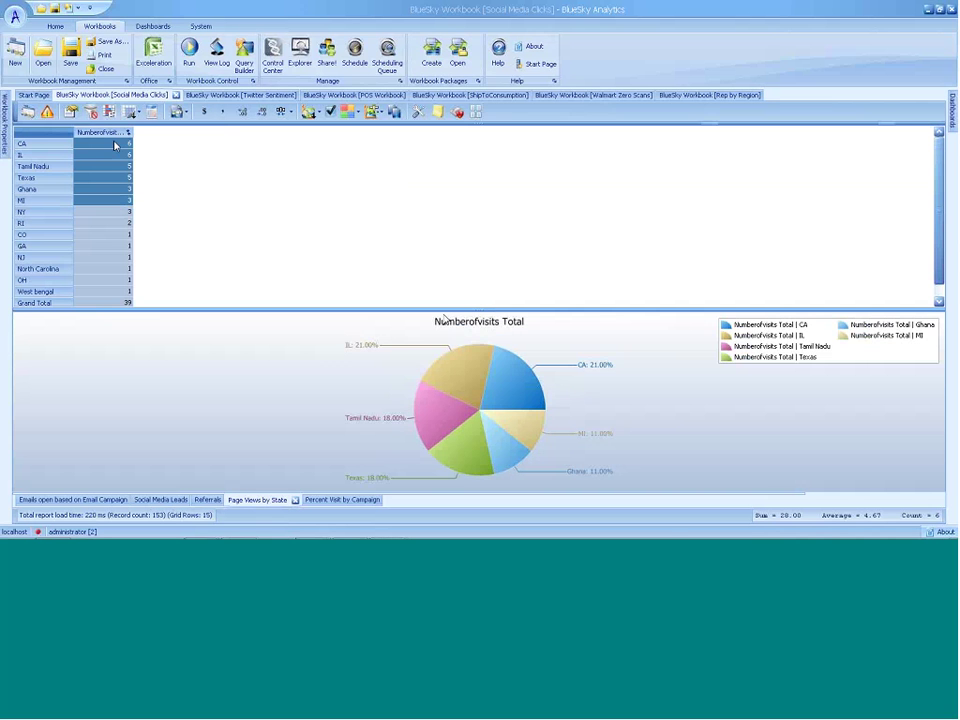
drag(114, 146, 107, 253)
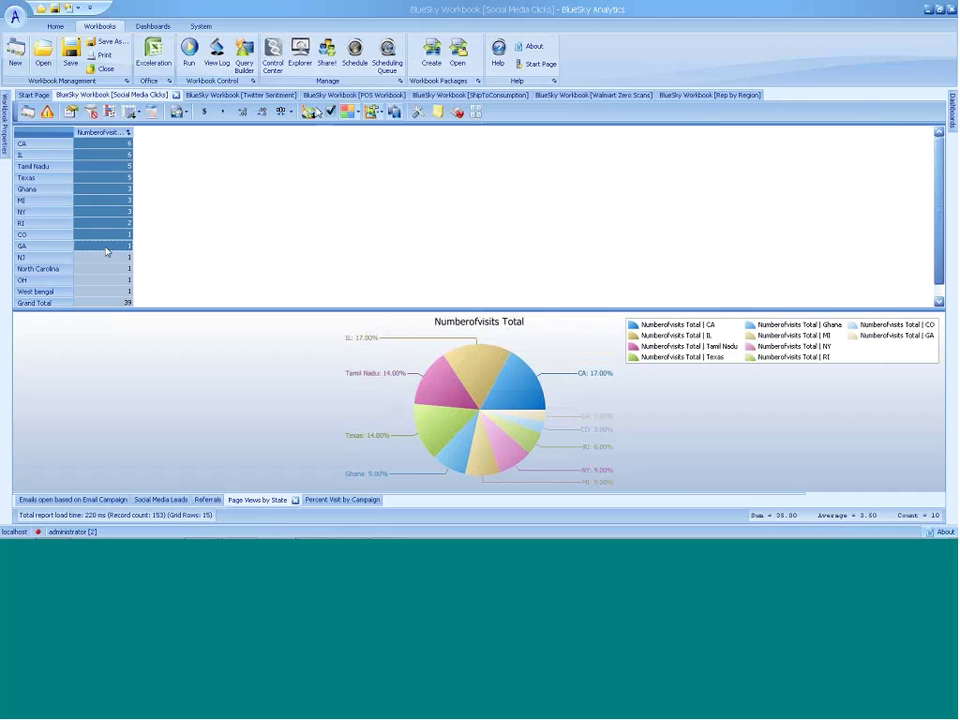
Change the state visits chart to a Bar chart and show all headers in the report.
click(316, 111)
click(326, 130)
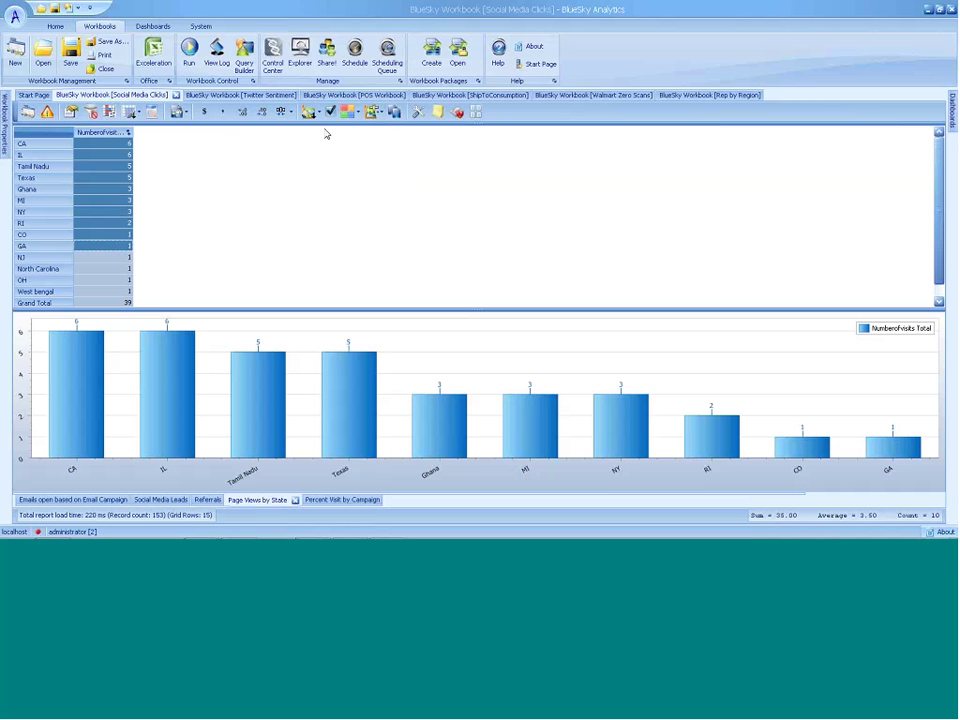
click(130, 111)
click(160, 289)
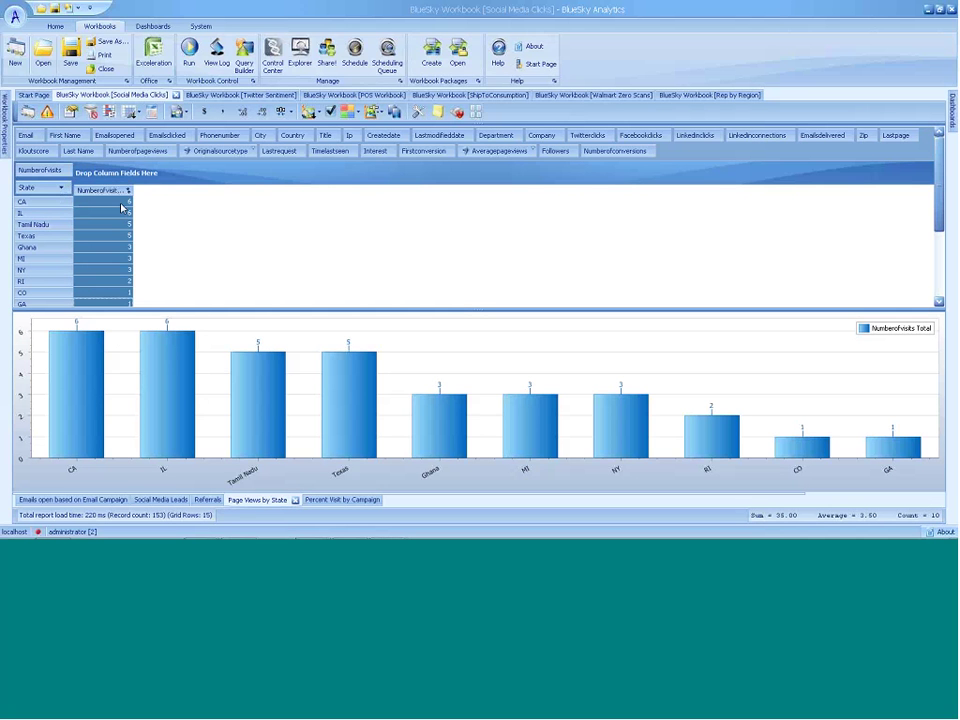
Reverse the State field's sort order and chart the visits for West bengal through CO.
right_click(64, 190)
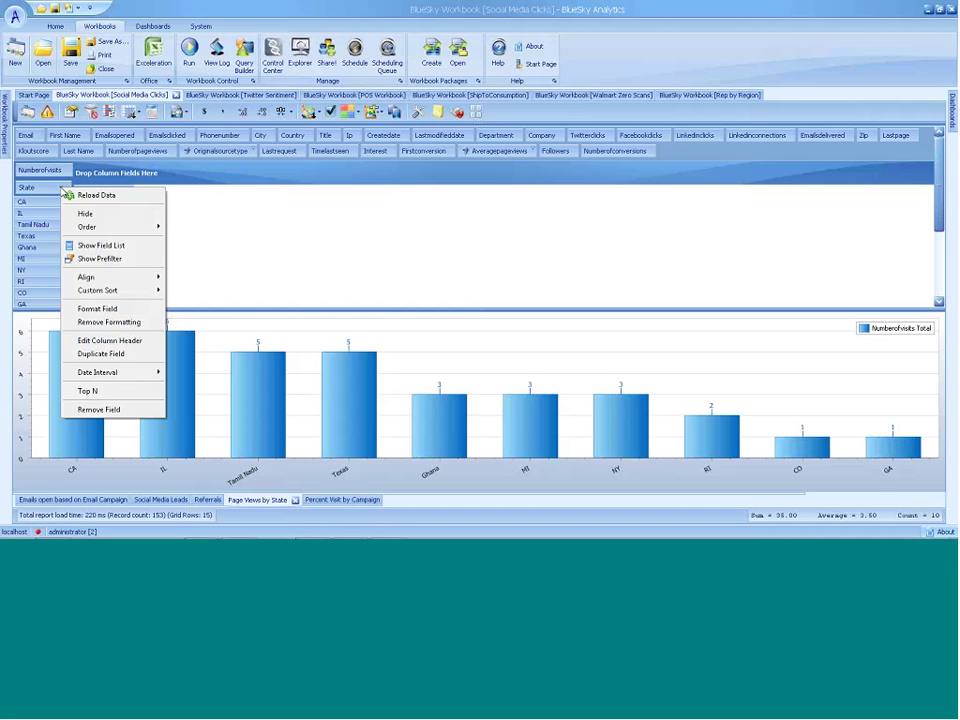
click(80, 195)
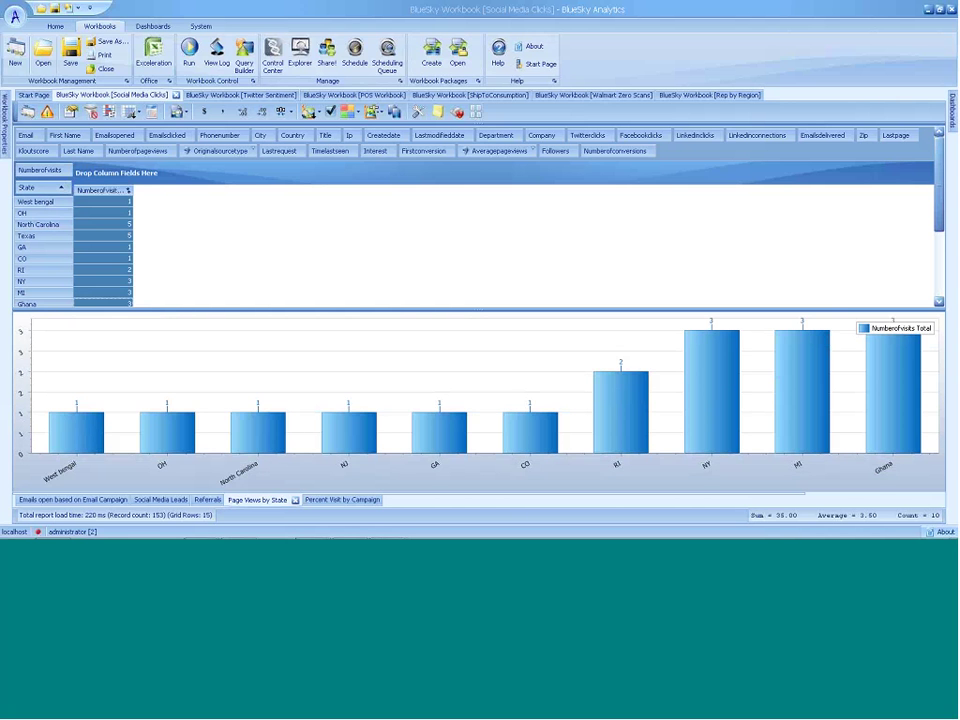
drag(103, 201, 117, 268)
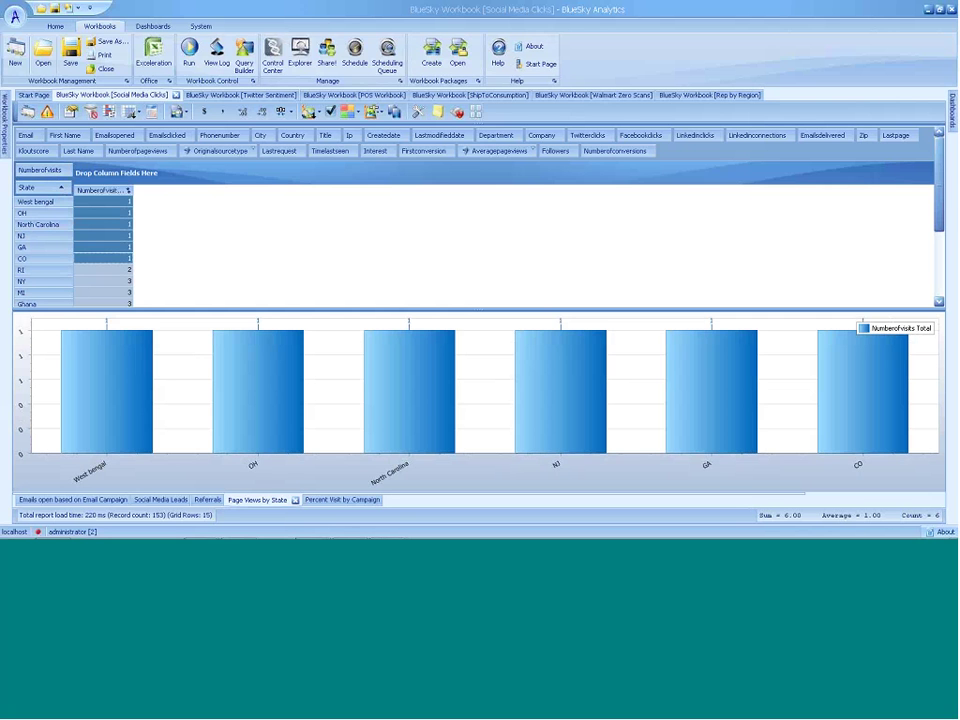
Review the Percent Visit by Campaign report, and switch to the Twitter Sentiment workbook.
click(341, 503)
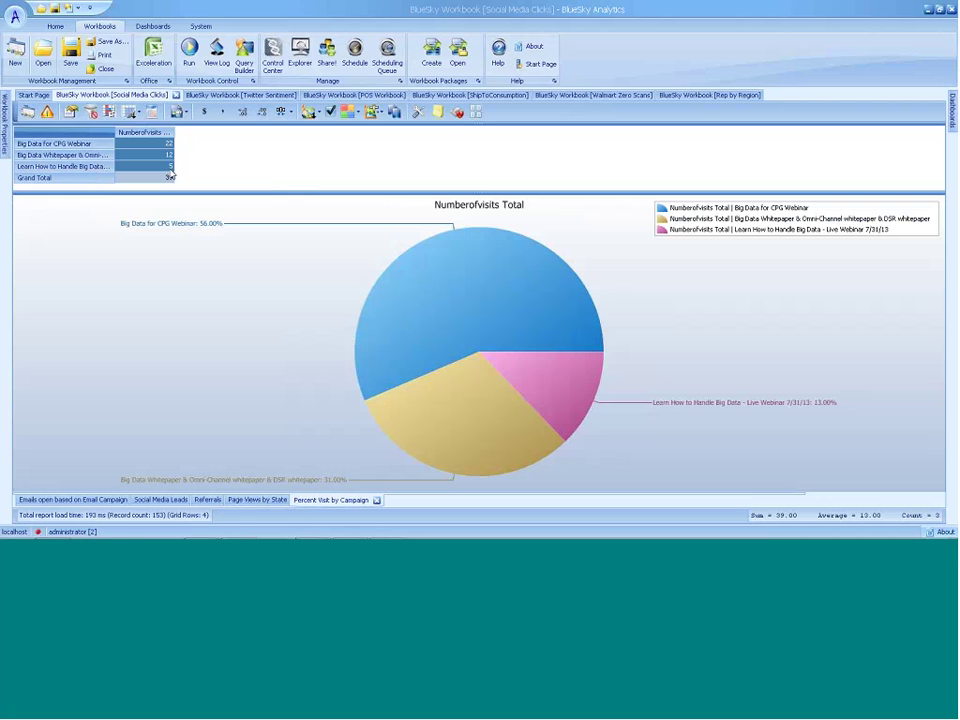
mouse_move(238, 527)
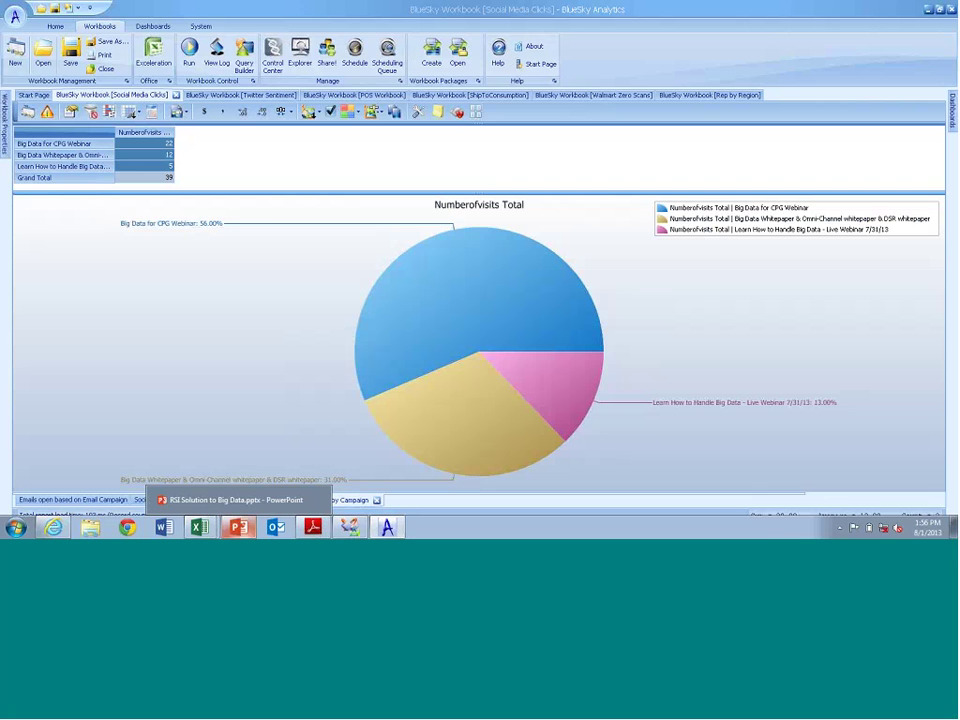
click(240, 95)
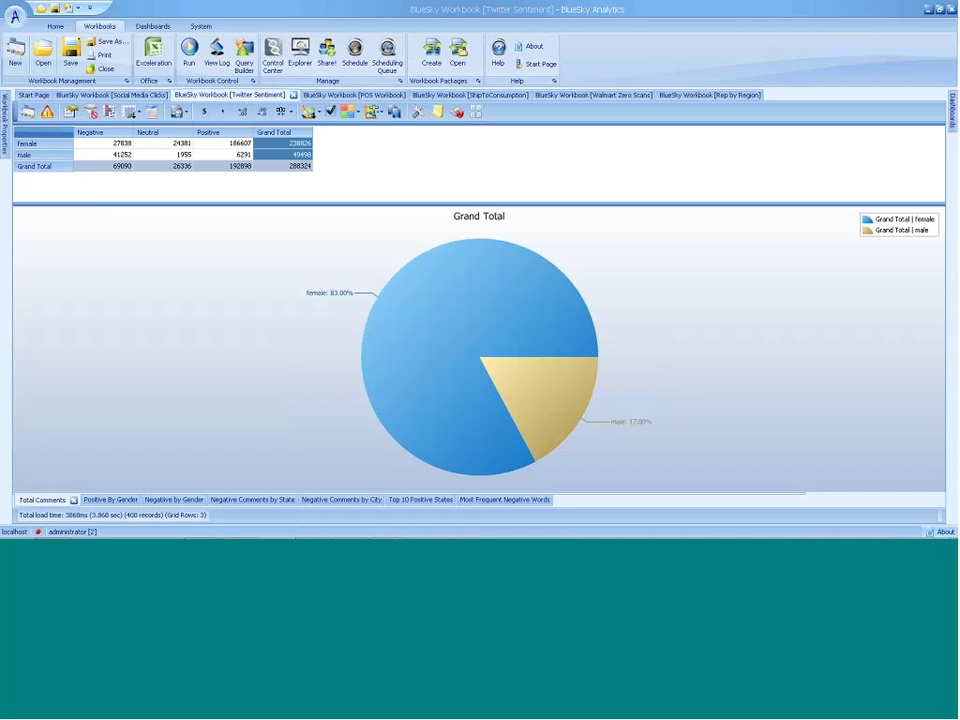
In the Total Comments report, chart the female and male values for Positive, followed by those for Grand Total.
click(218, 147)
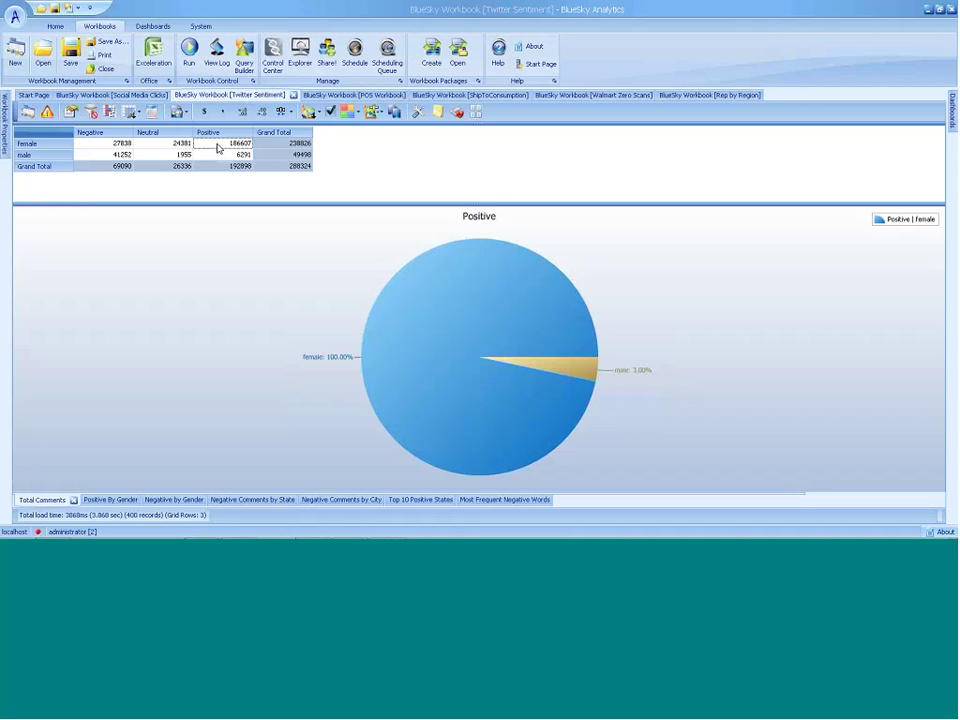
drag(218, 147, 218, 156)
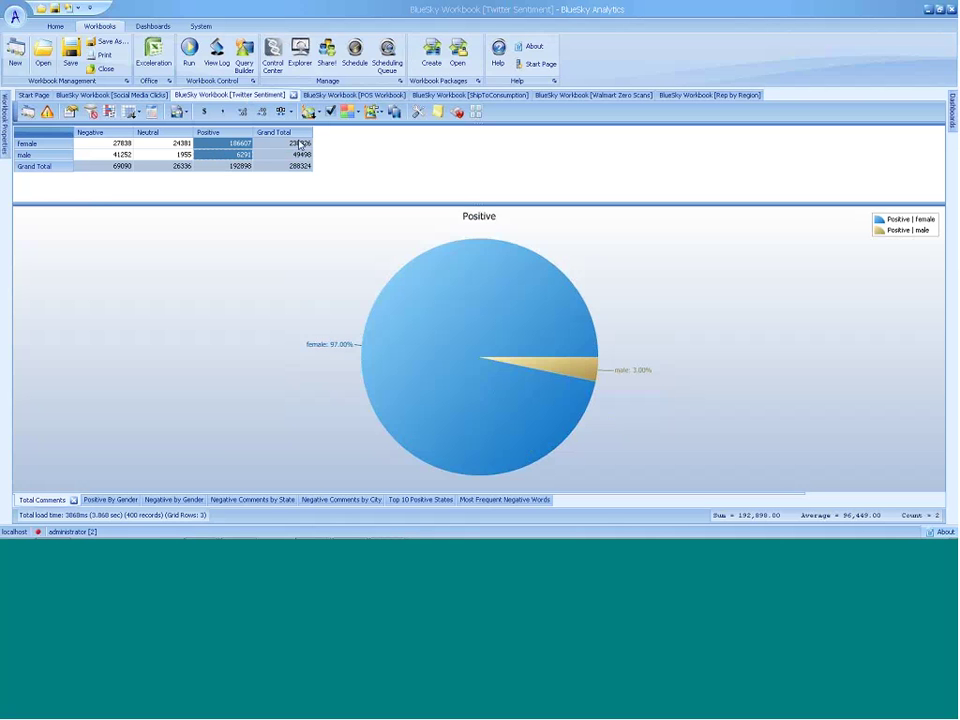
drag(299, 145, 303, 157)
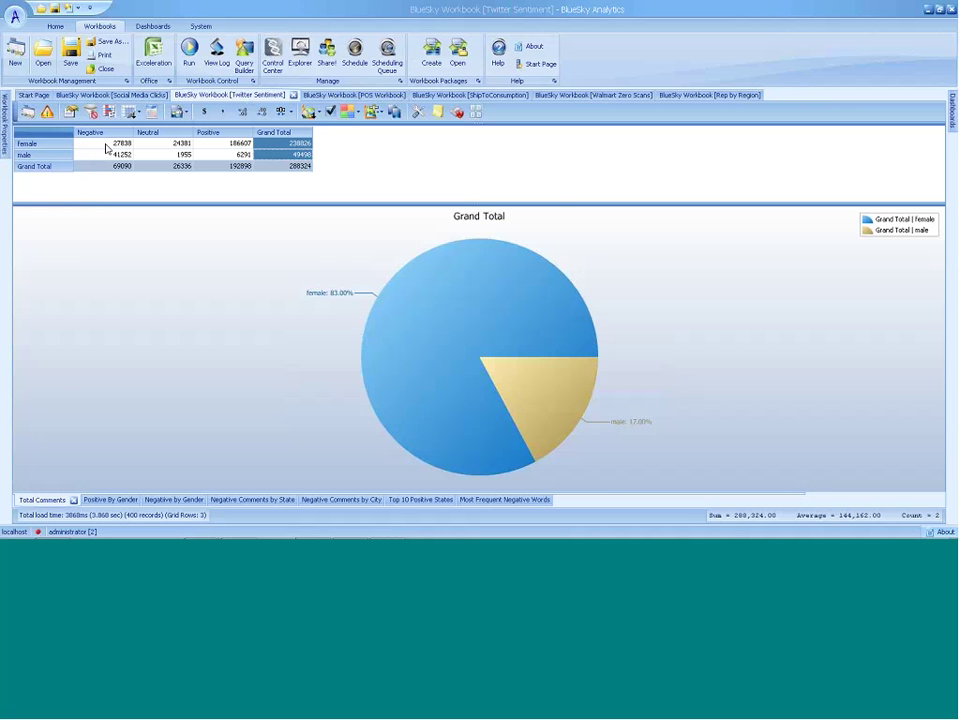
Chart the female Negative, Neutral and Positive comments as a Bar chart and compare them with the male row.
drag(106, 148, 240, 144)
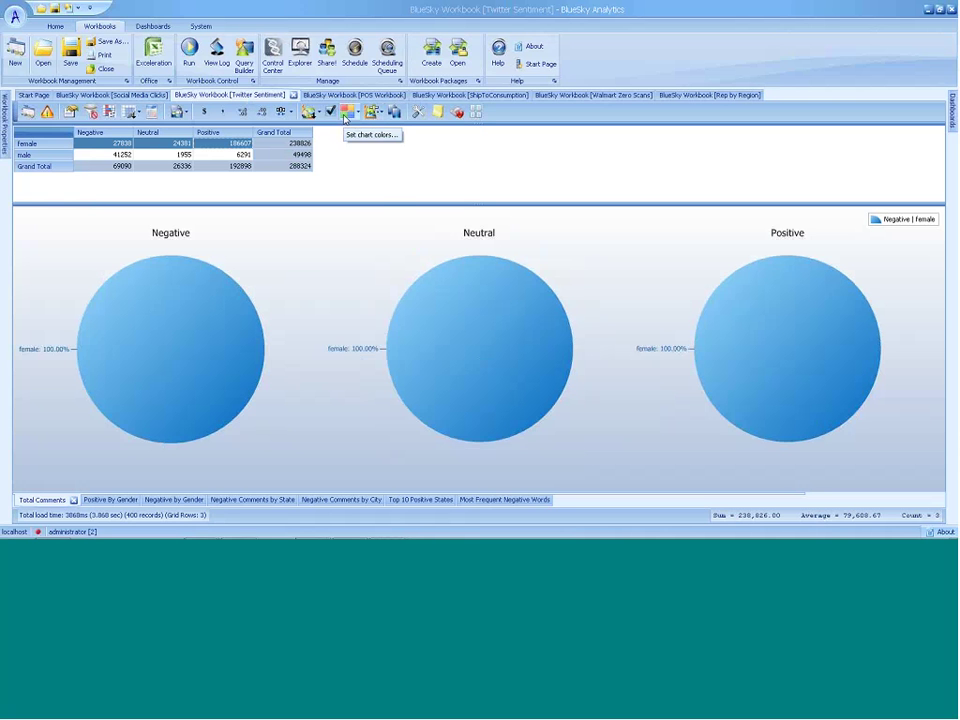
click(312, 112)
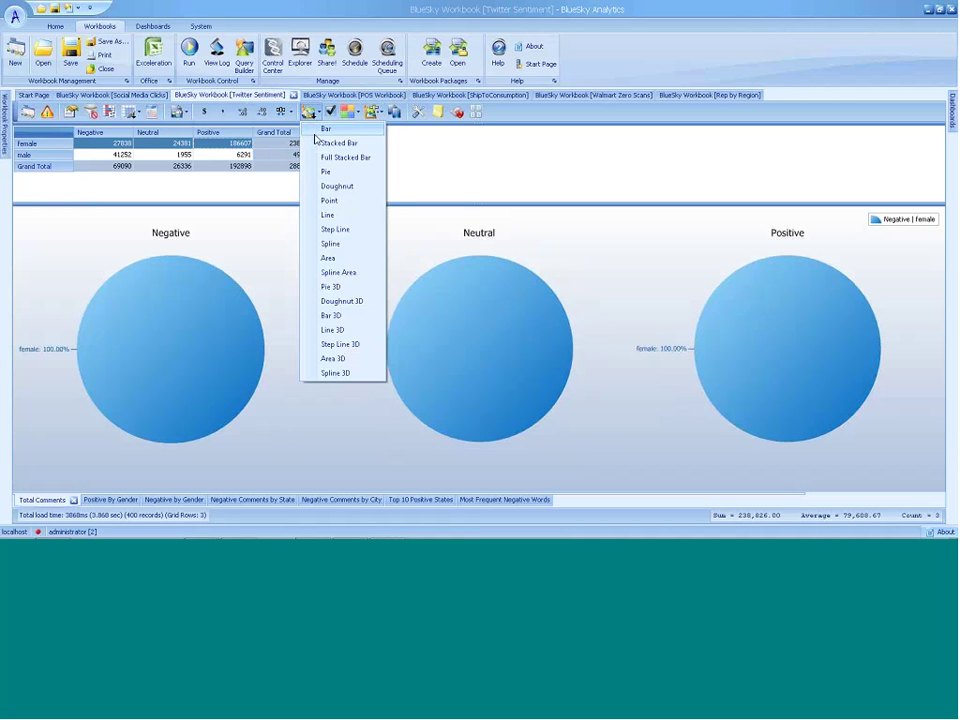
click(315, 137)
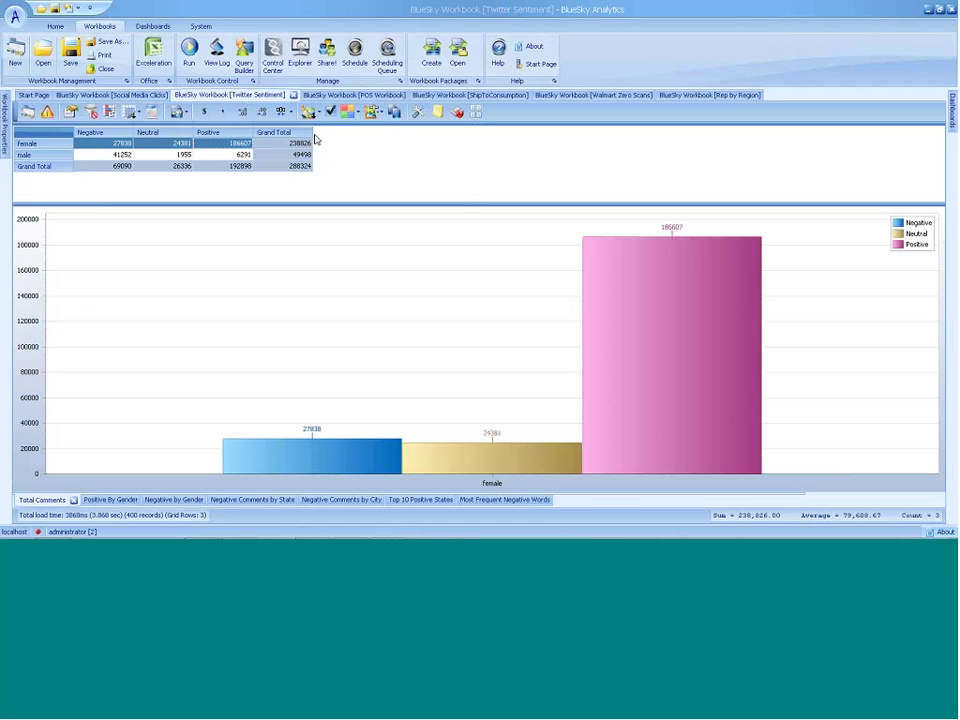
click(120, 157)
shift+click(228, 156)
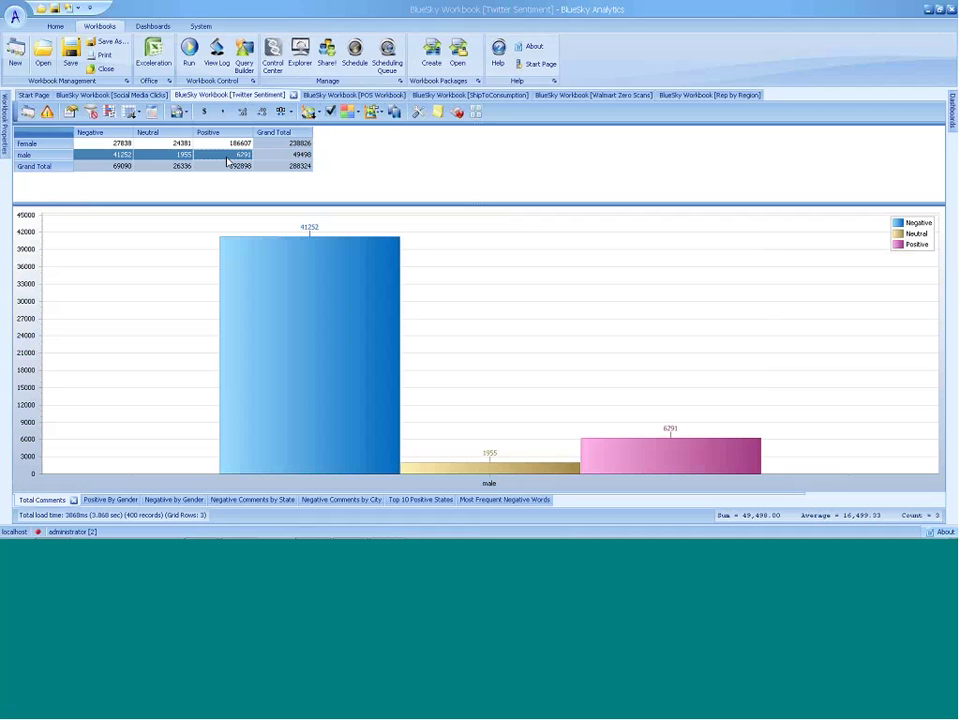
drag(120, 143, 213, 147)
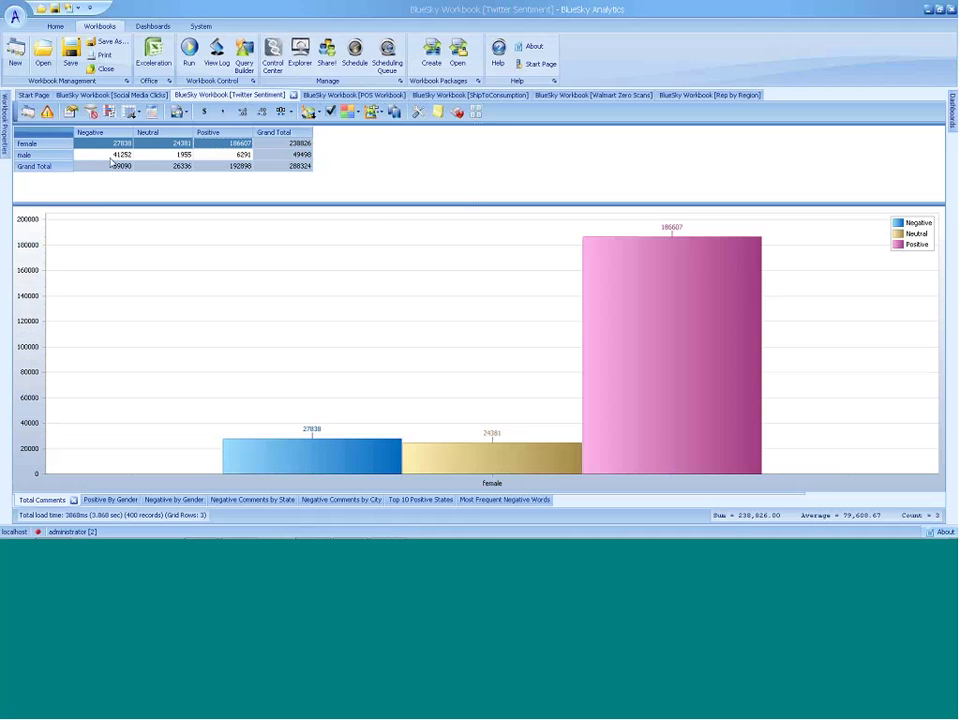
drag(118, 155, 234, 157)
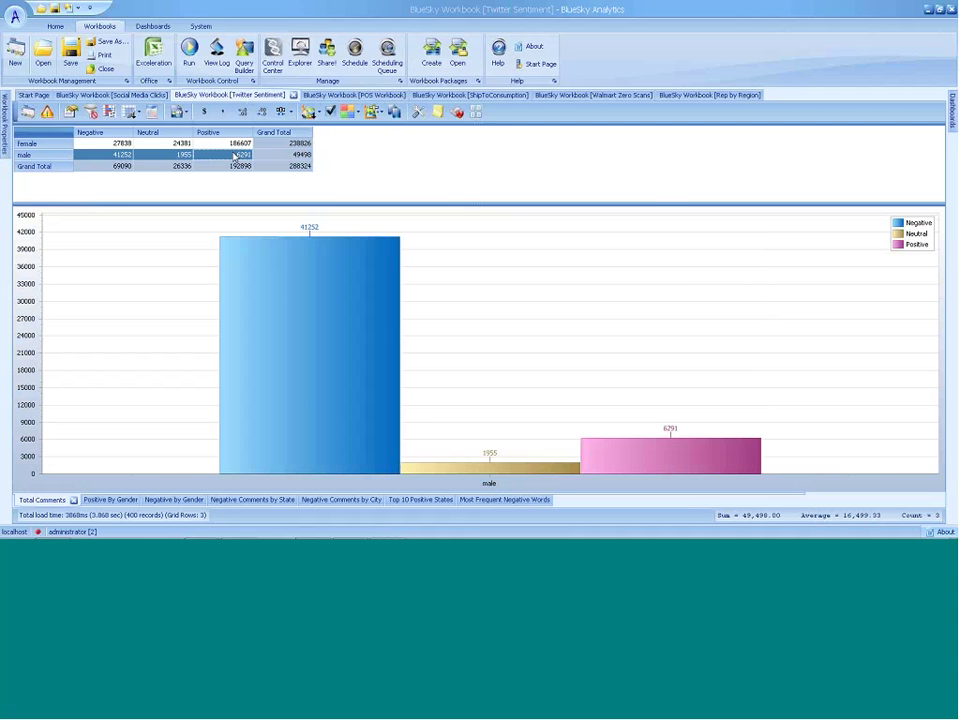
Review the Positive By Gender, Negative by Gender and Negative Comments by State reports.
click(108, 500)
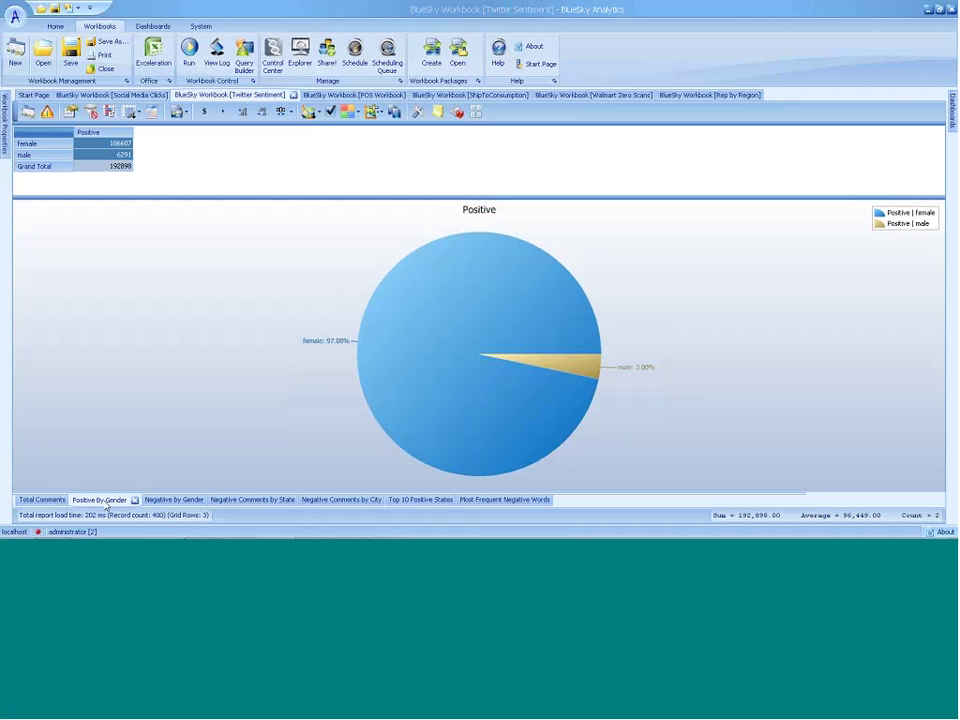
click(176, 501)
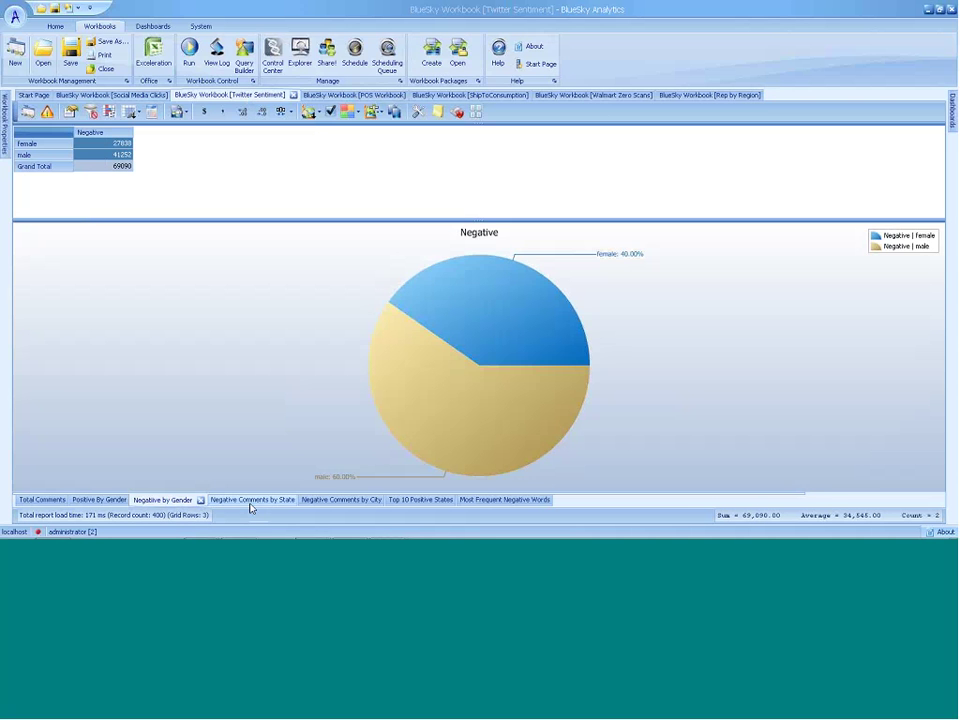
click(251, 502)
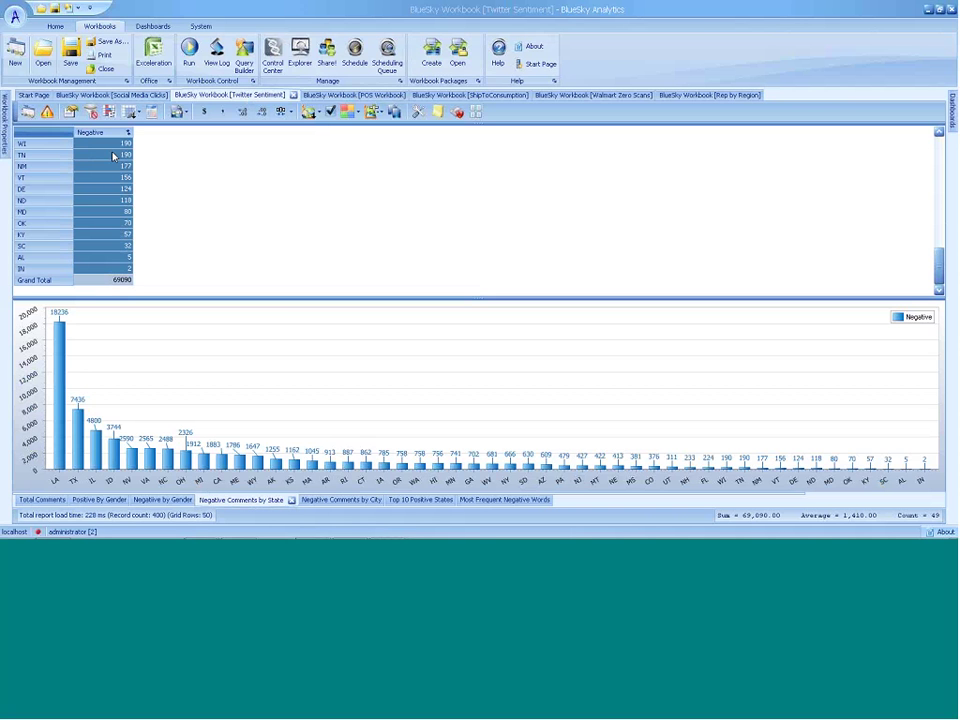
Show all headers in the Negative Comments by State report.
mouse_move(59, 425)
click(129, 112)
click(152, 289)
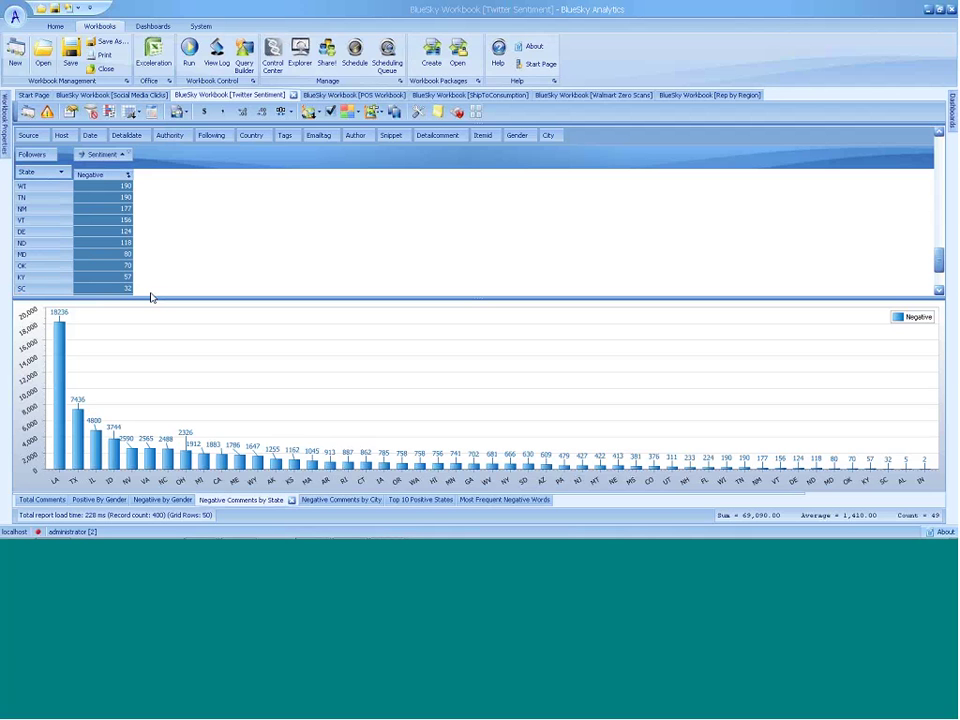
Chart the ten states with the most negative comments, LA through CA, and look over the remaining states' rows.
drag(938, 258, 936, 140)
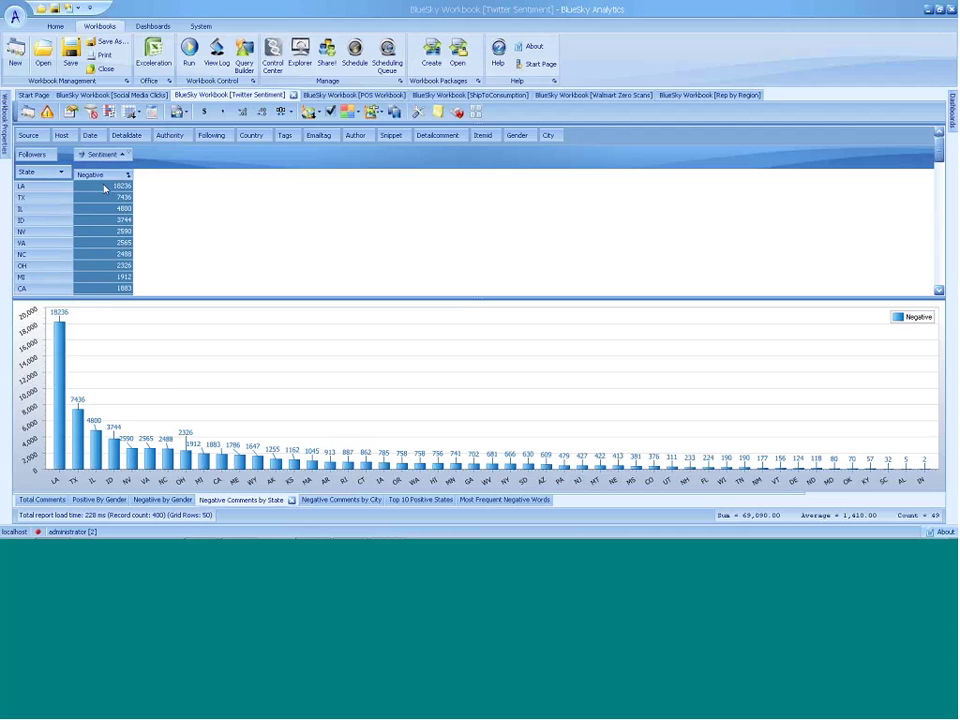
drag(105, 187, 103, 298)
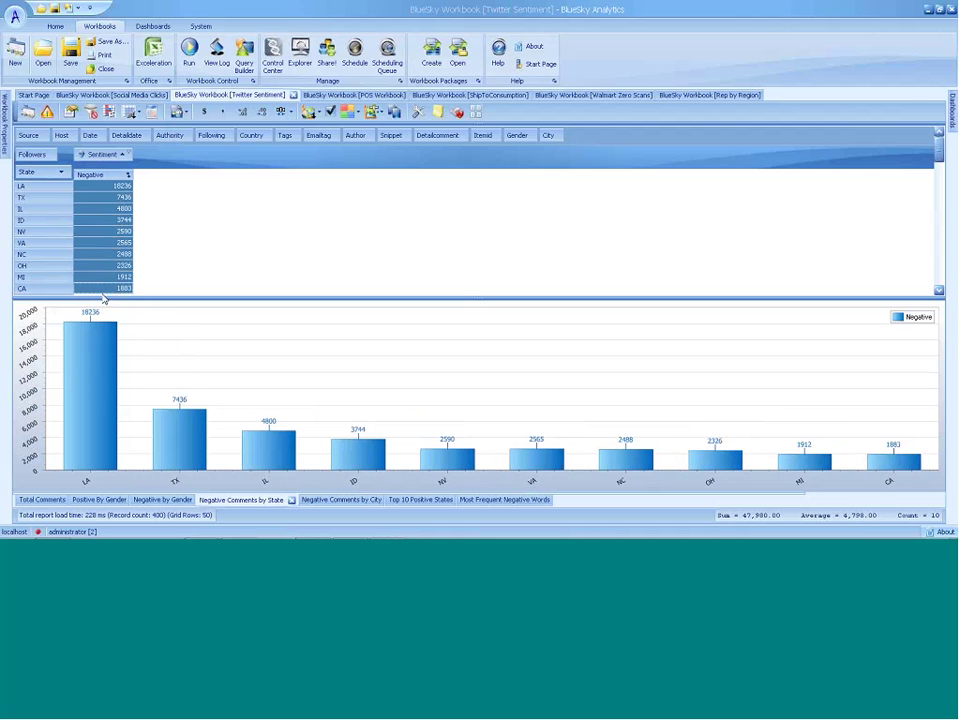
click(939, 291)
drag(939, 291, 939, 291)
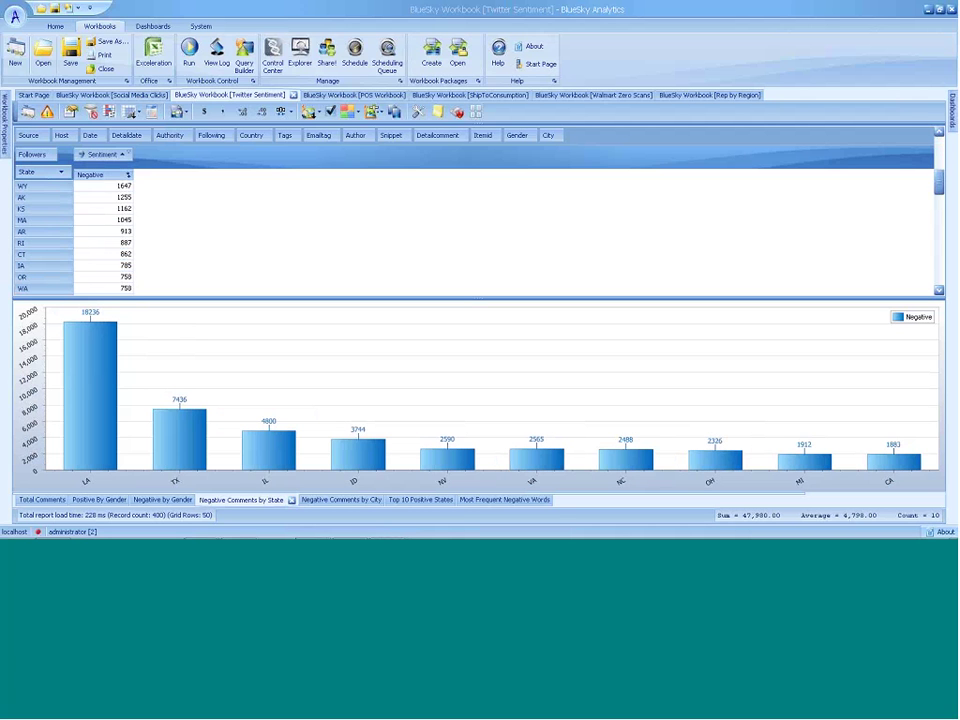
drag(939, 139, 939, 139)
click(939, 139)
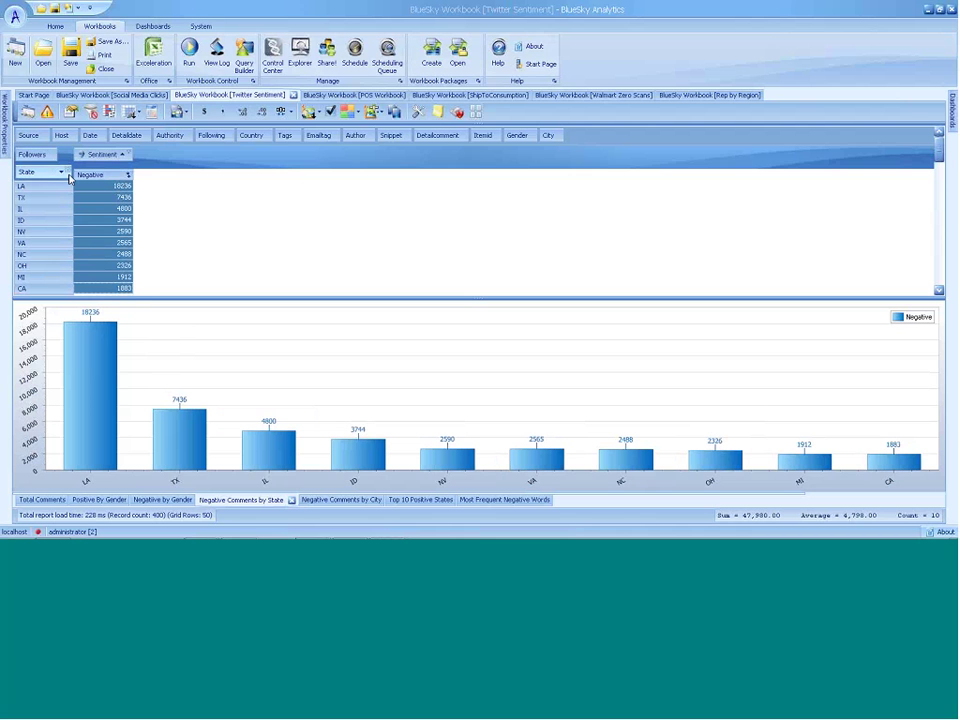
Include Neutral and Positive alongside Negative in the Sentiment filter of the Negative Comments by State report.
click(122, 154)
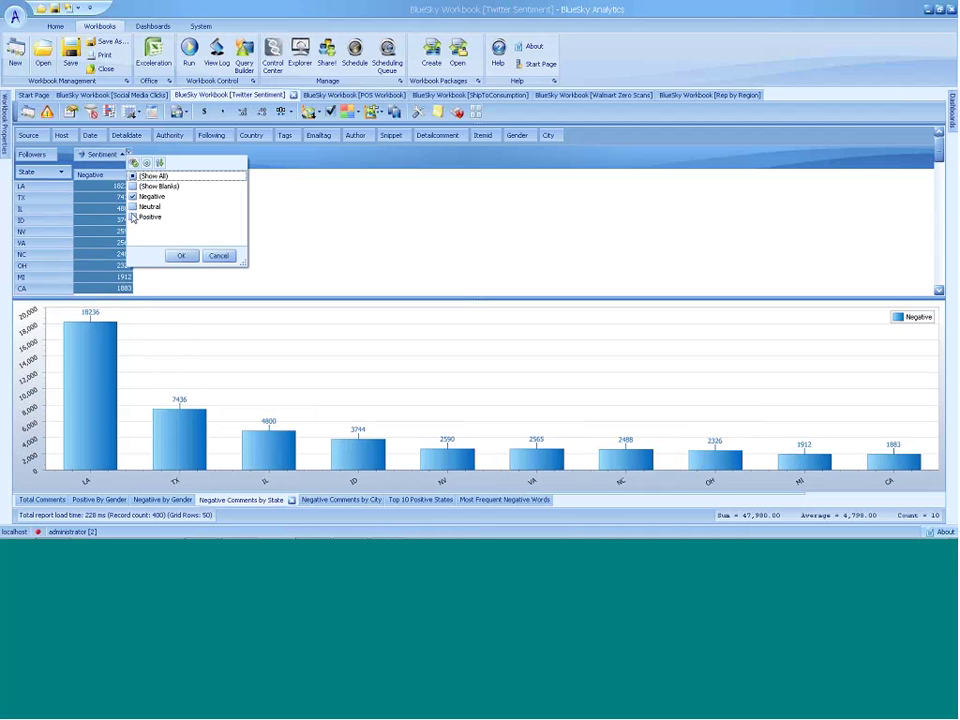
click(132, 206)
click(132, 217)
click(181, 256)
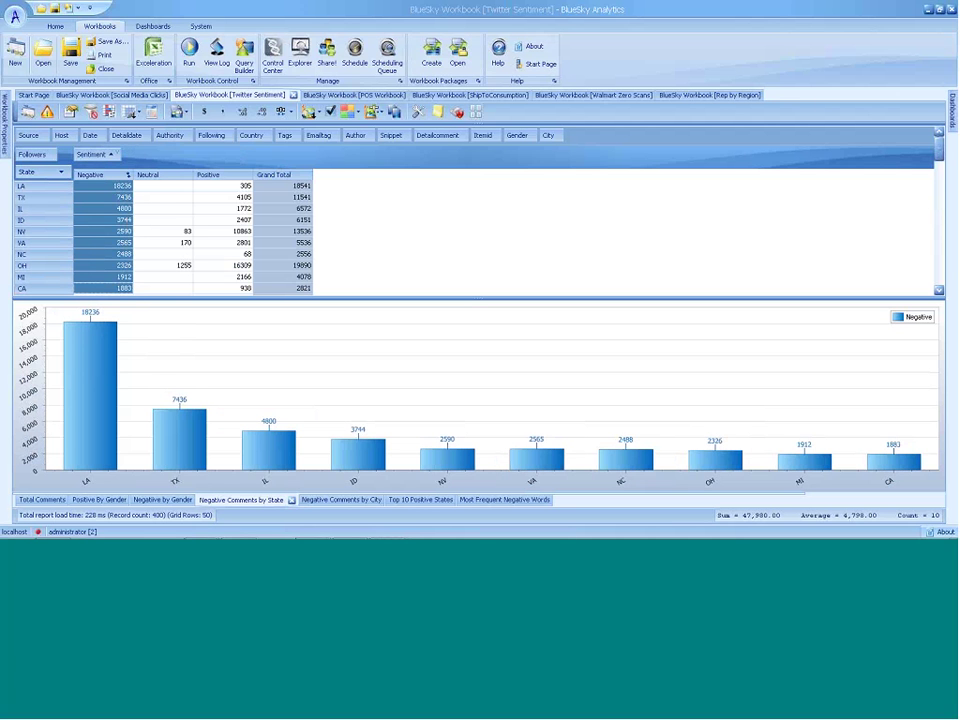
Remove all sorting, sort State by the Grand Total column, and chart the Grand Total values for IN, OH and LA.
click(304, 176)
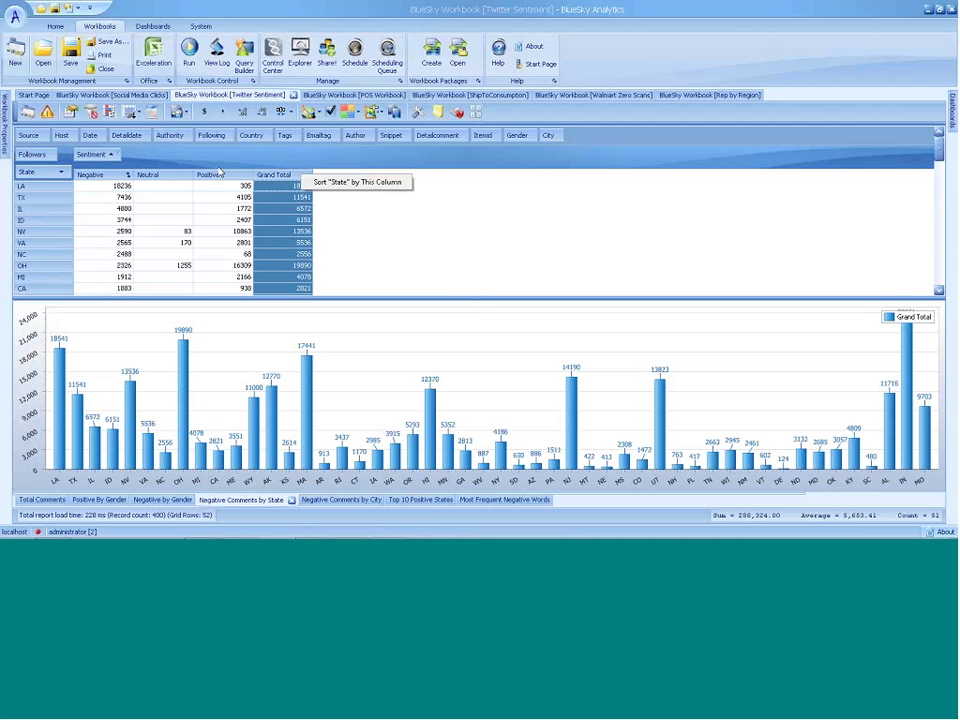
click(218, 173)
click(175, 199)
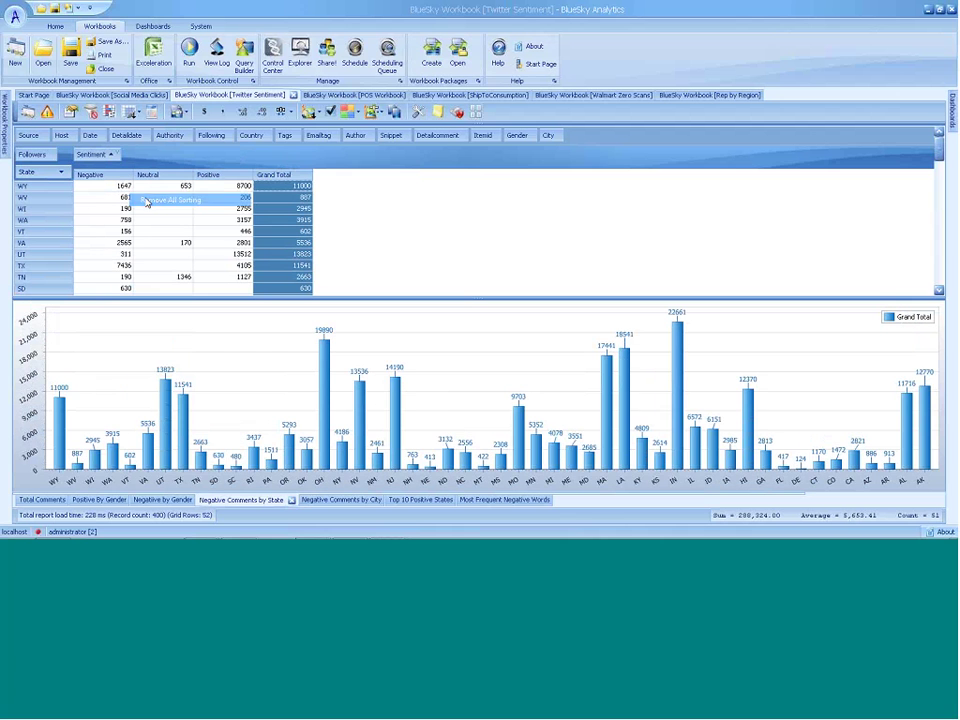
right_click(291, 177)
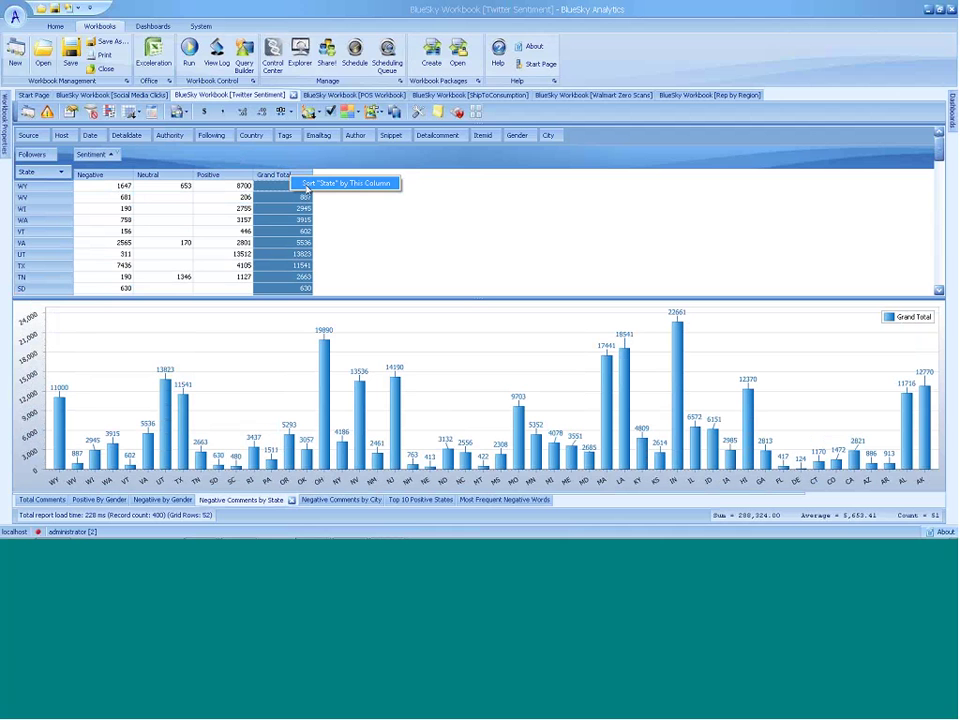
click(306, 185)
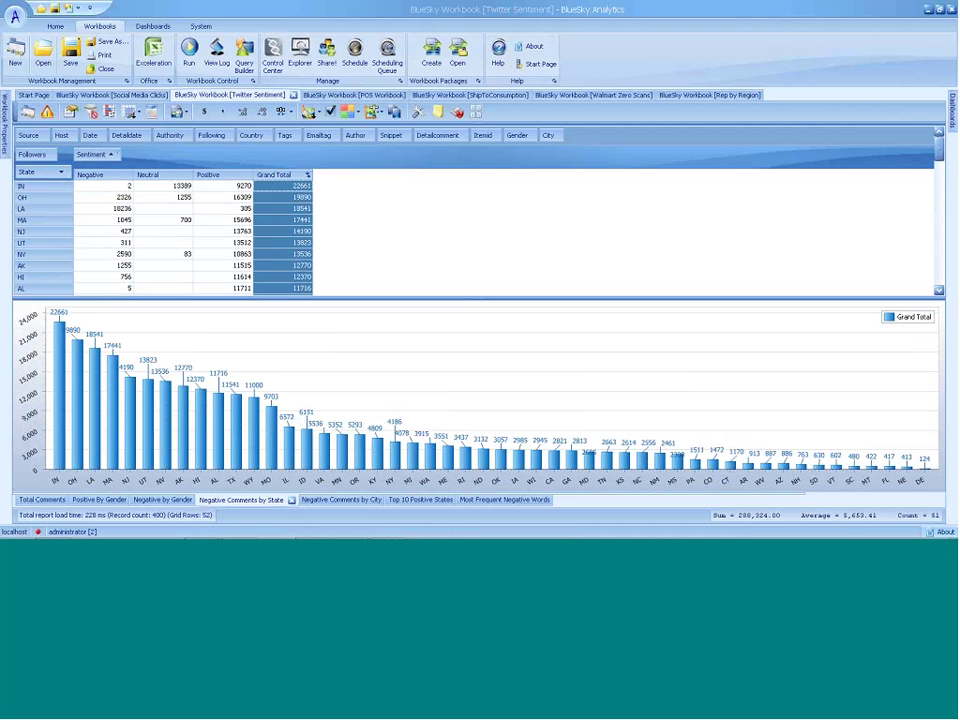
mouse_move(60, 466)
drag(298, 187, 298, 212)
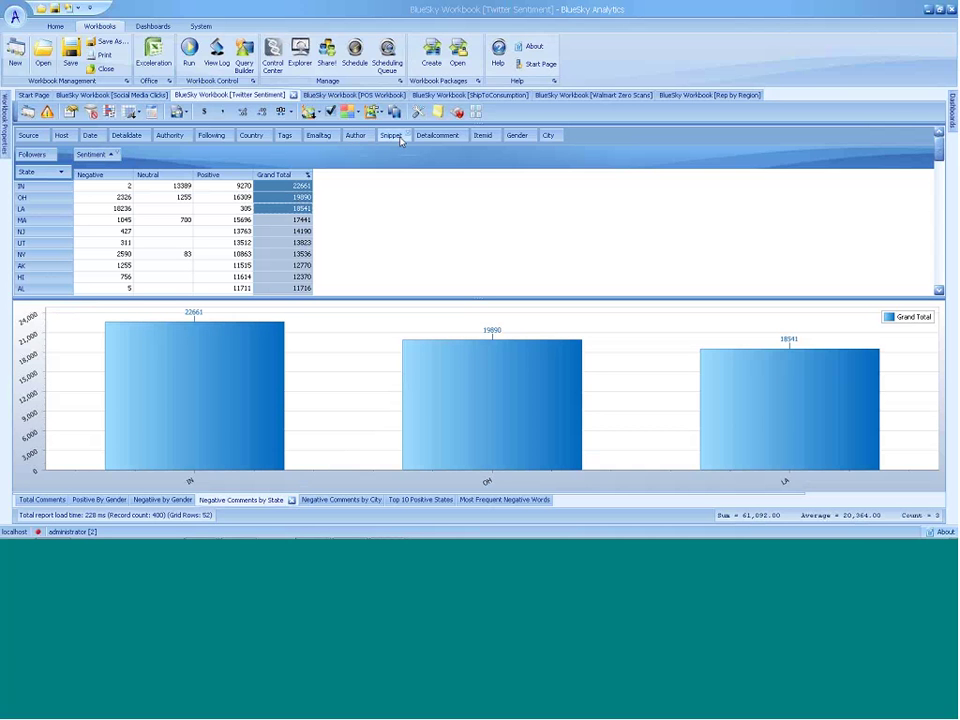
Review the Negative Comments by City, Top 10 Positive States and Most Frequent Negative Words reports.
click(342, 500)
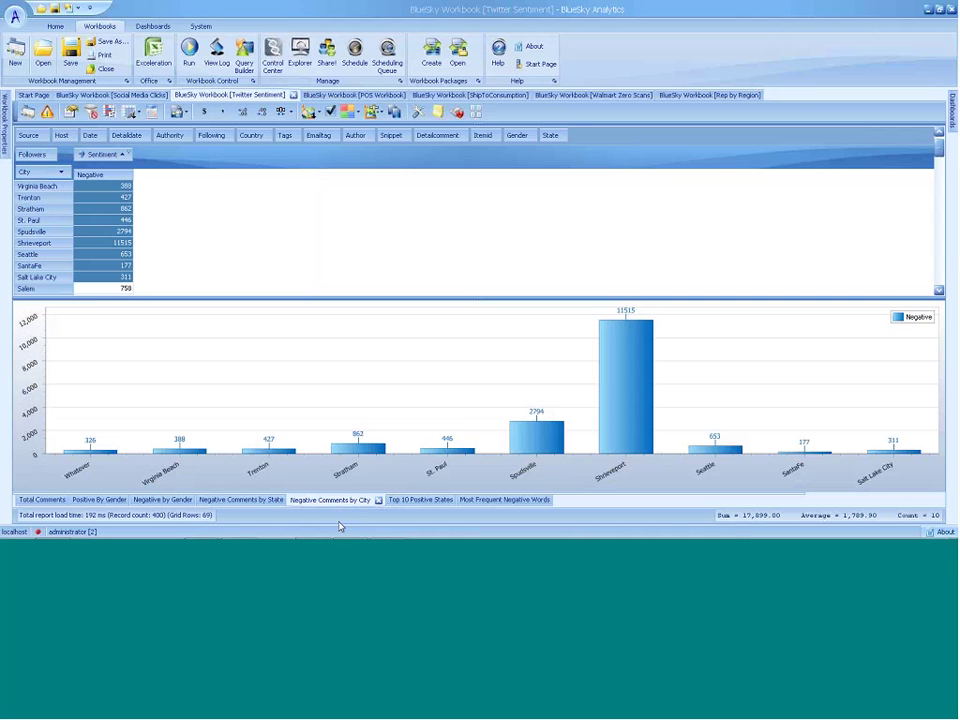
click(419, 501)
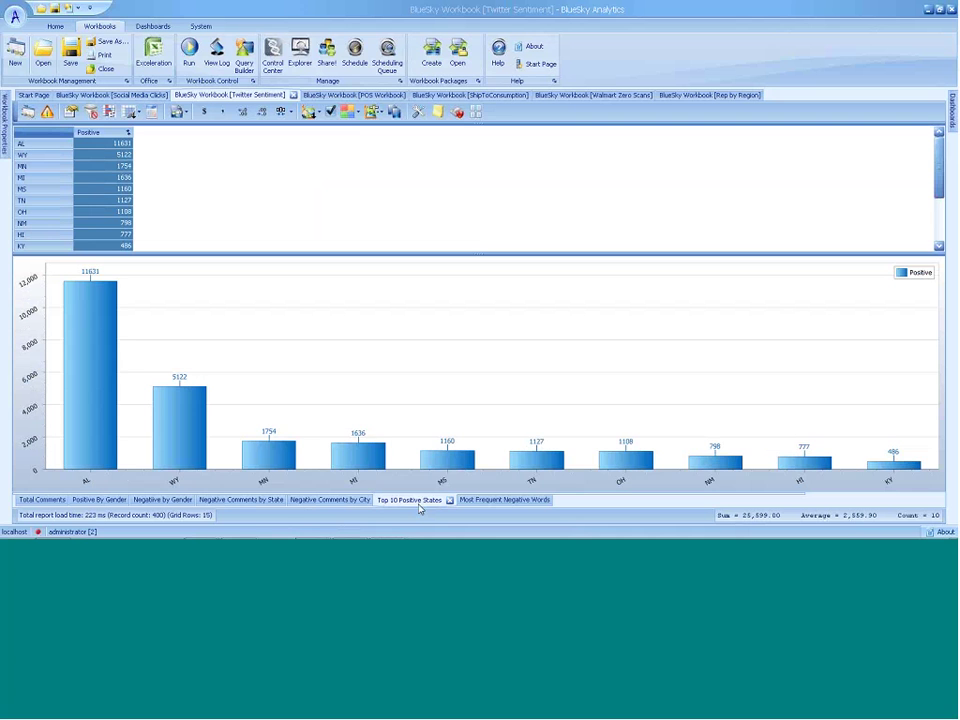
click(488, 502)
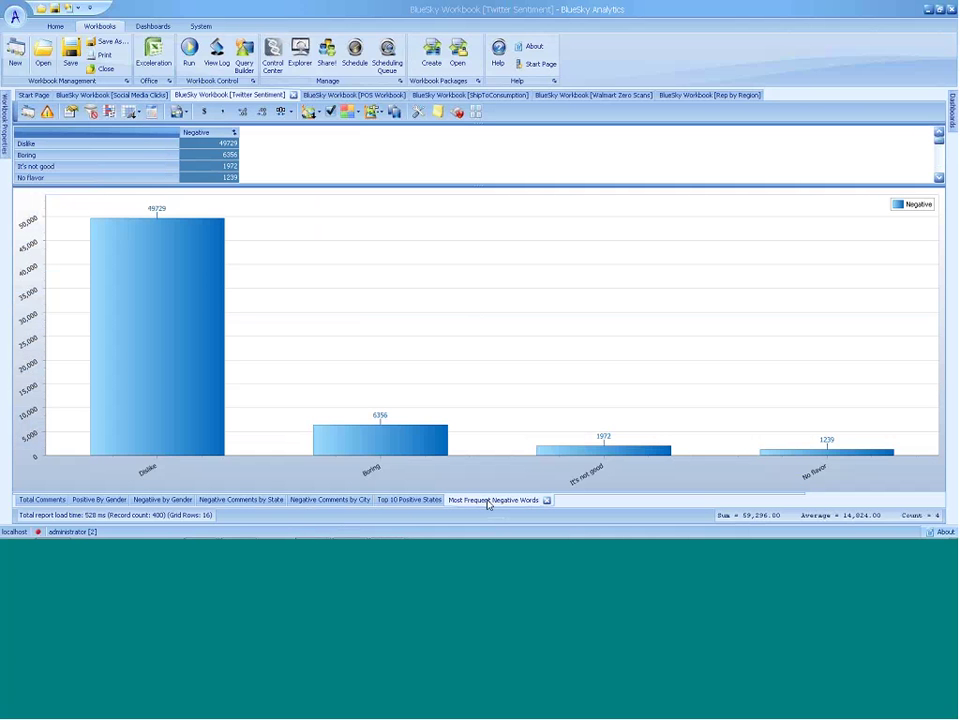
Show all headers in the Most Frequent Negative Words report and enlarge its grid area to expose more snippet rows.
click(133, 111)
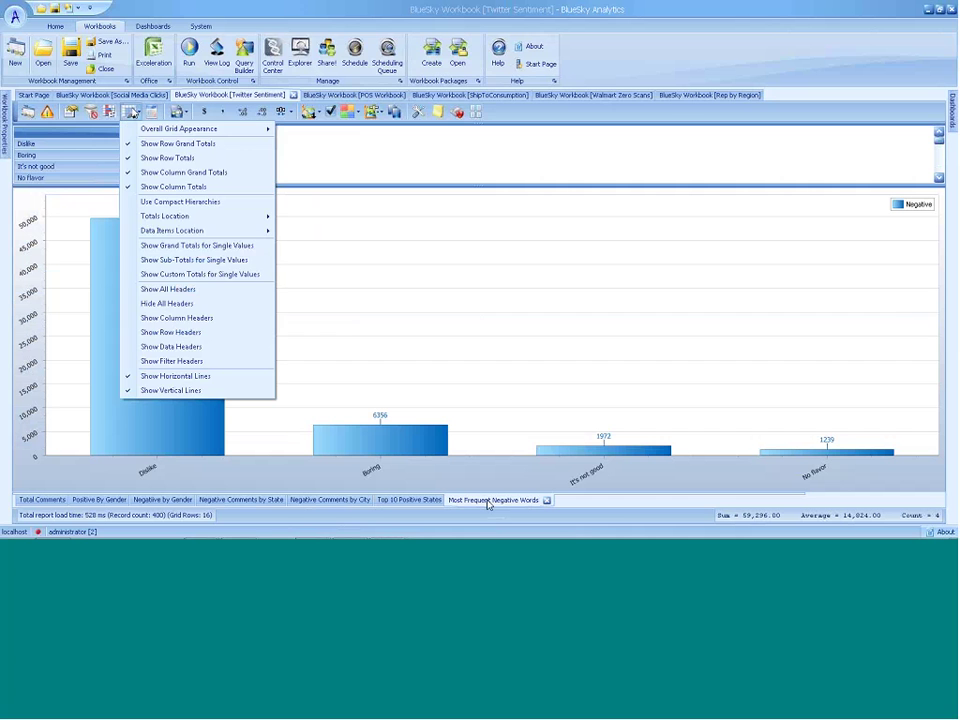
click(157, 295)
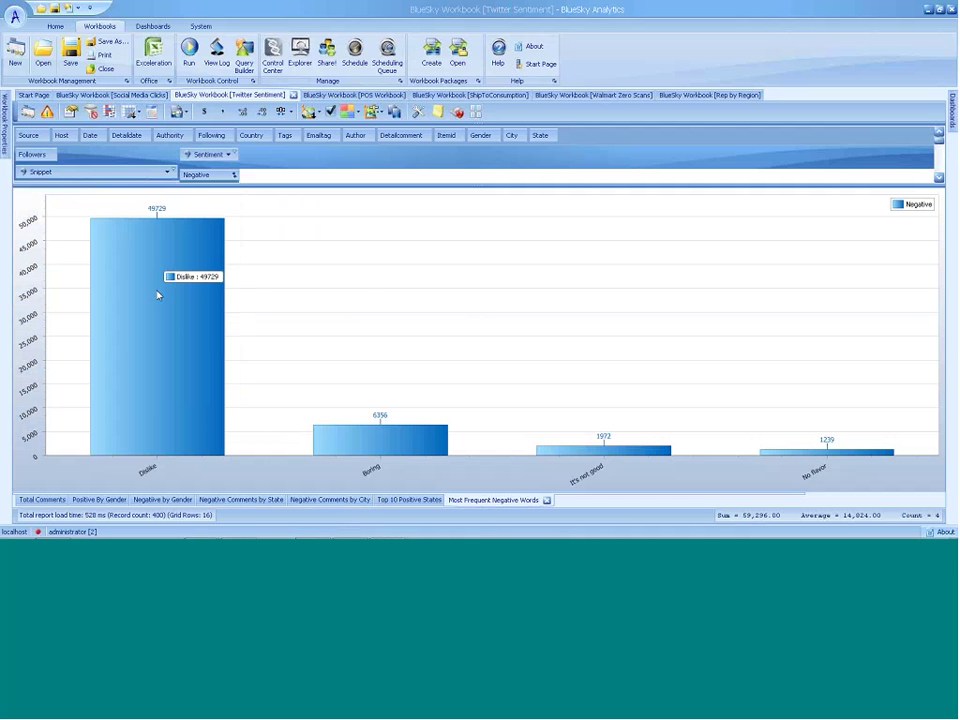
drag(372, 188, 357, 342)
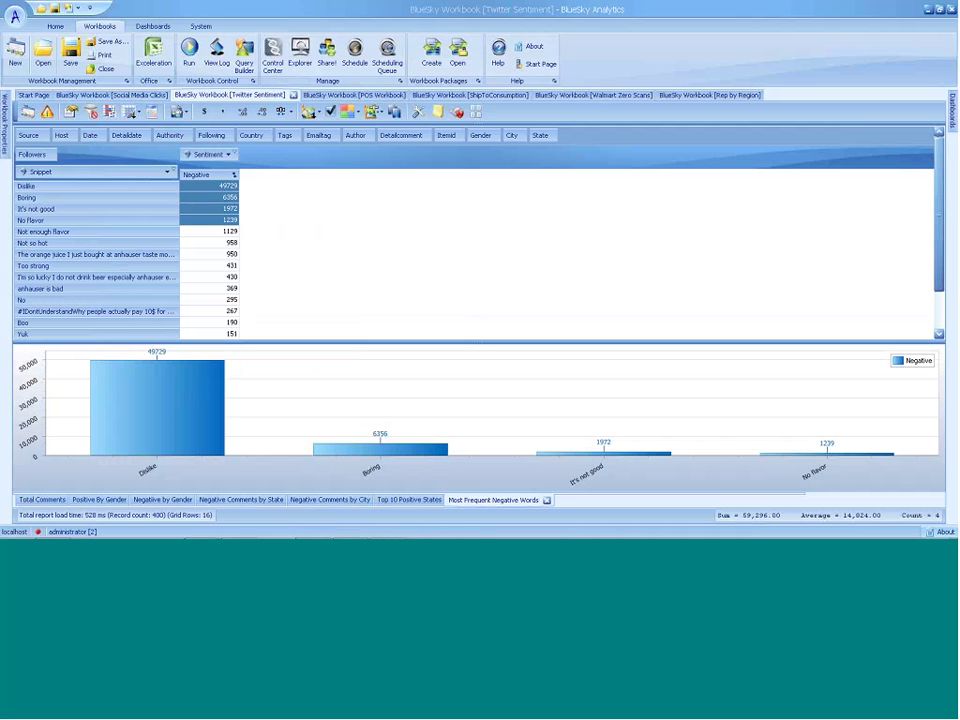
Add Positive and Neutral to the Sentiment filter and show all values in the Snippet filter.
click(229, 155)
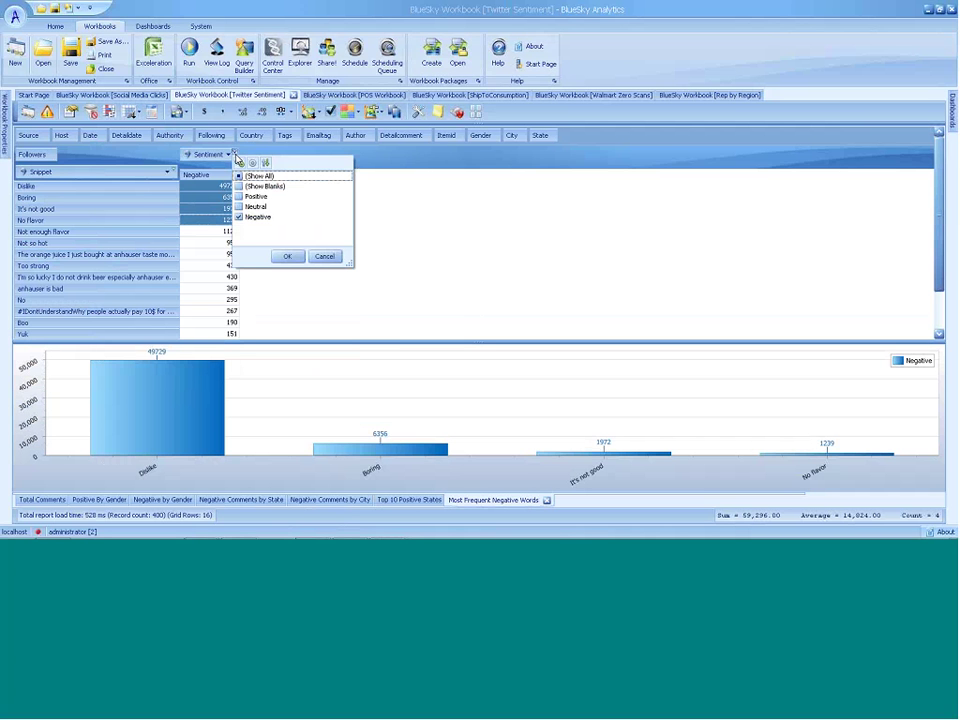
click(239, 196)
click(239, 206)
click(295, 257)
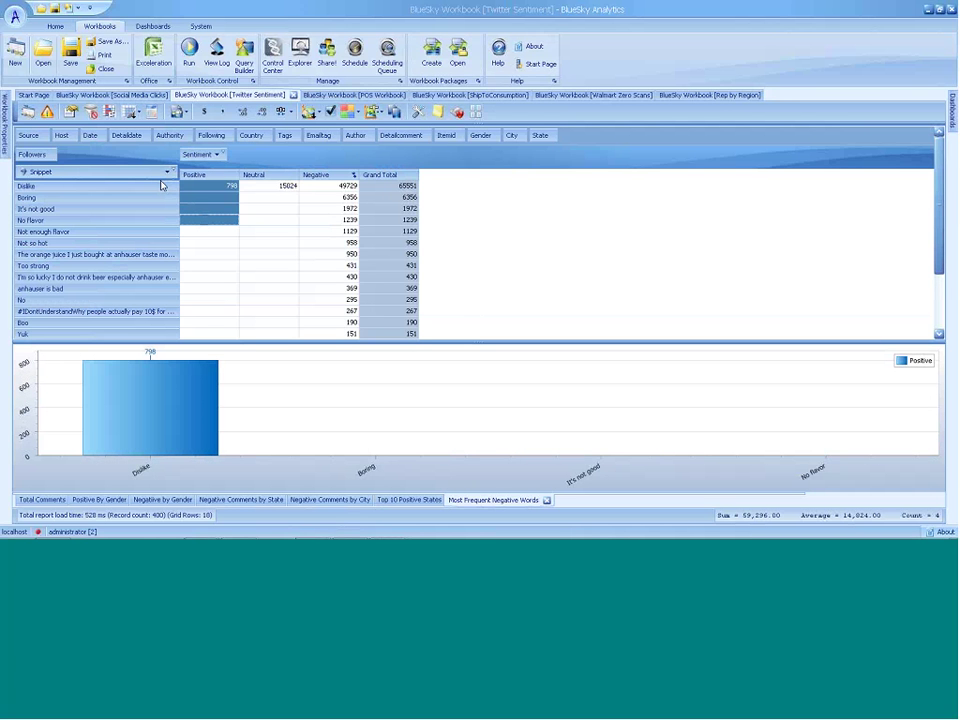
click(168, 172)
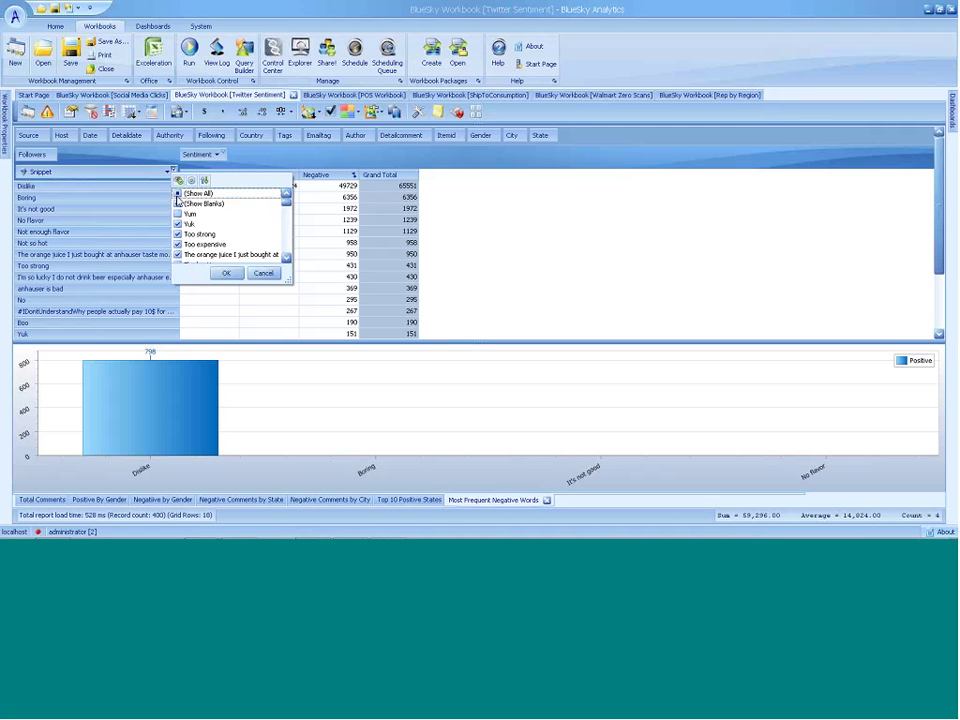
click(226, 274)
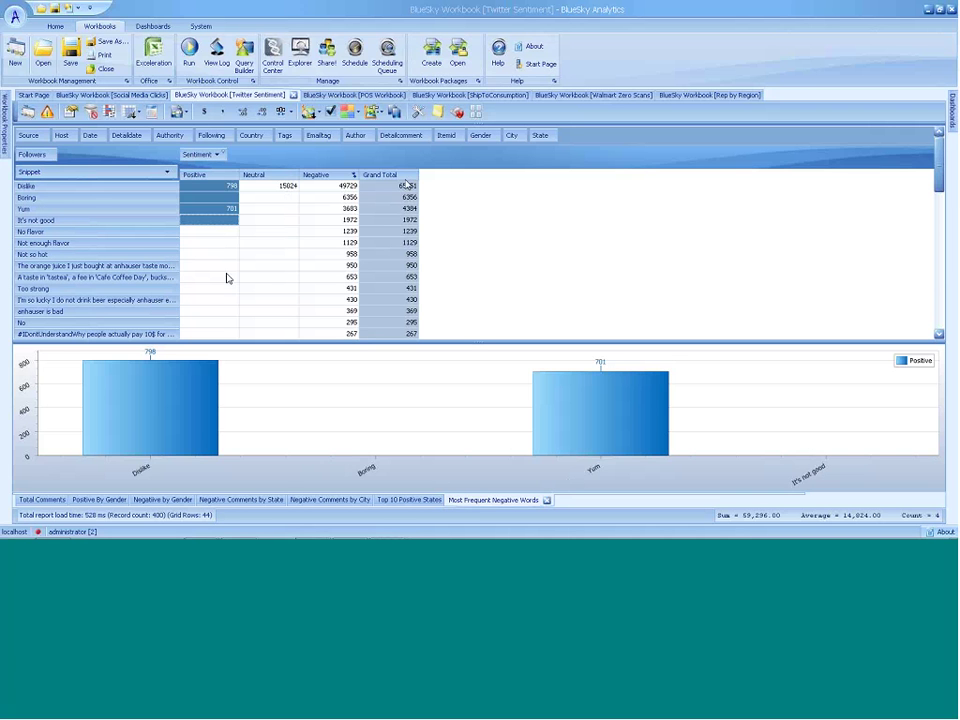
Chart the Grand Total values for the Dislike, Boring, Yum and It's not good snippets.
click(406, 177)
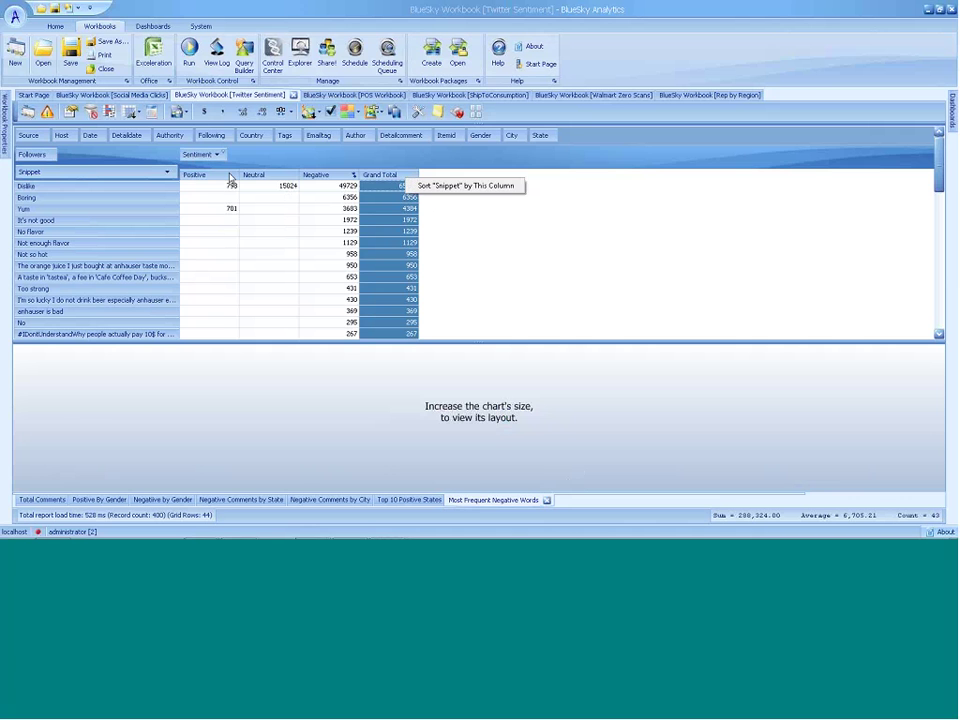
click(395, 190)
drag(395, 193, 393, 222)
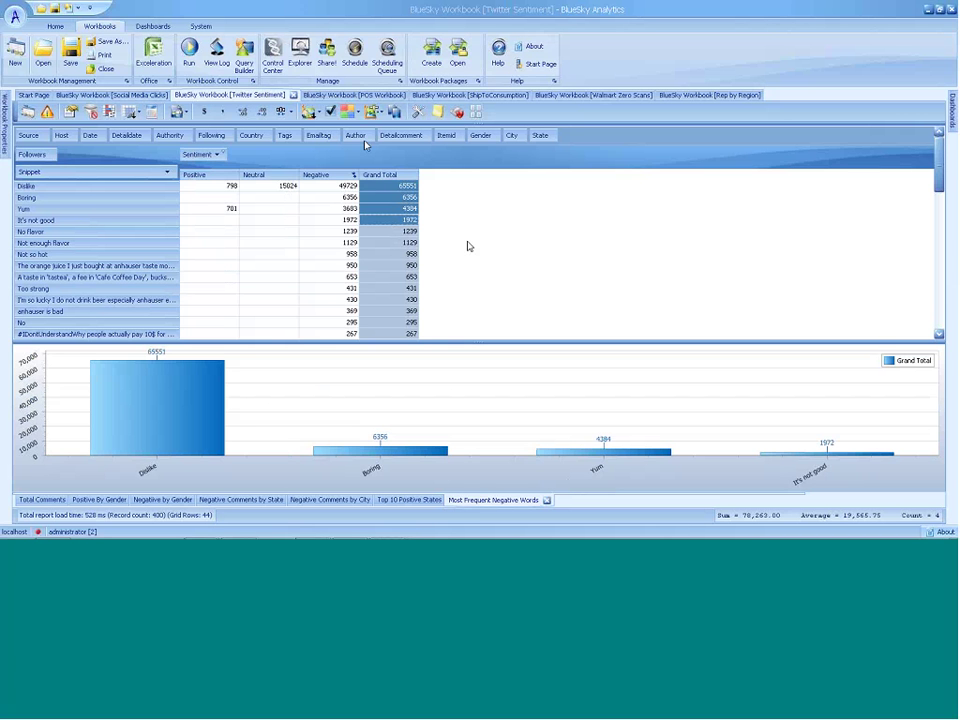
In the POS Workbook, chart retailer Units for ACID BEGONE and ACID BEGONE EXTRA STRENGTH together as a Bar chart.
click(363, 96)
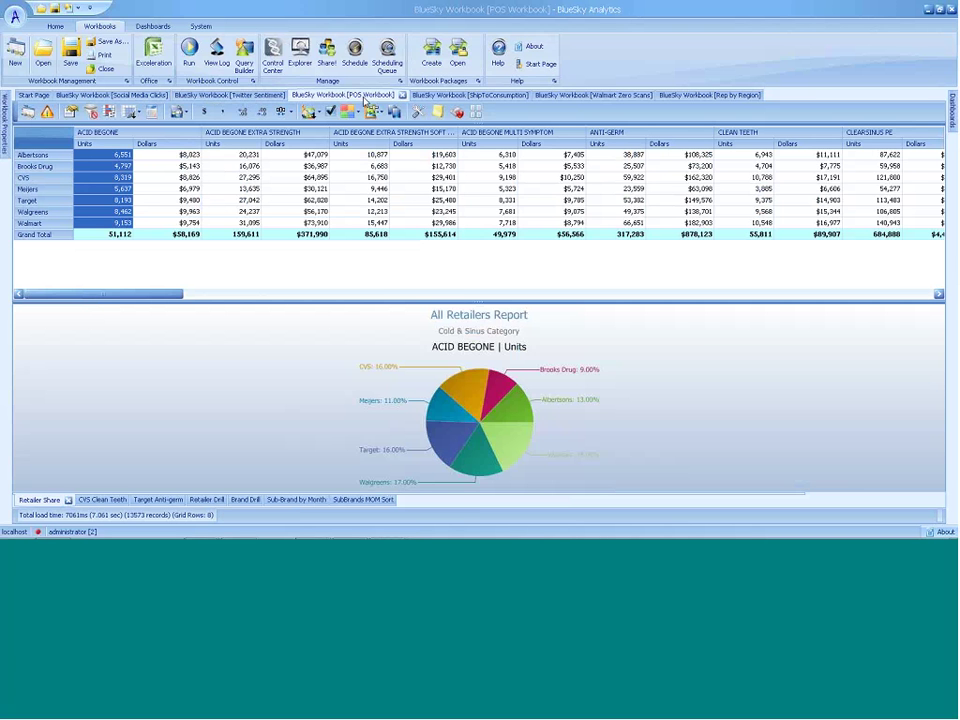
click(245, 156)
drag(245, 158, 245, 222)
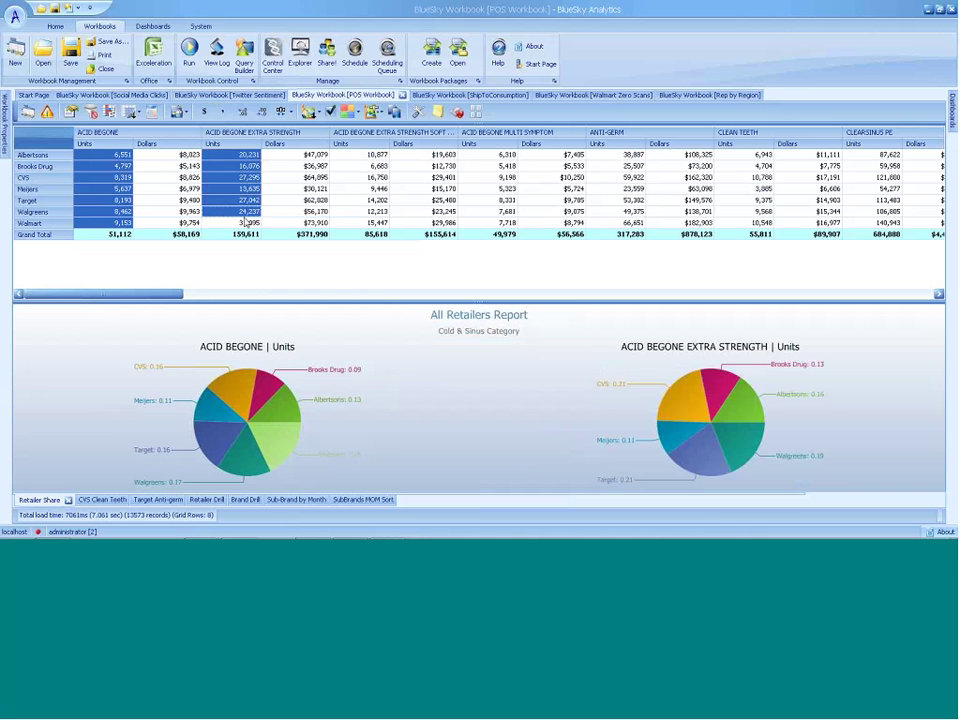
click(316, 112)
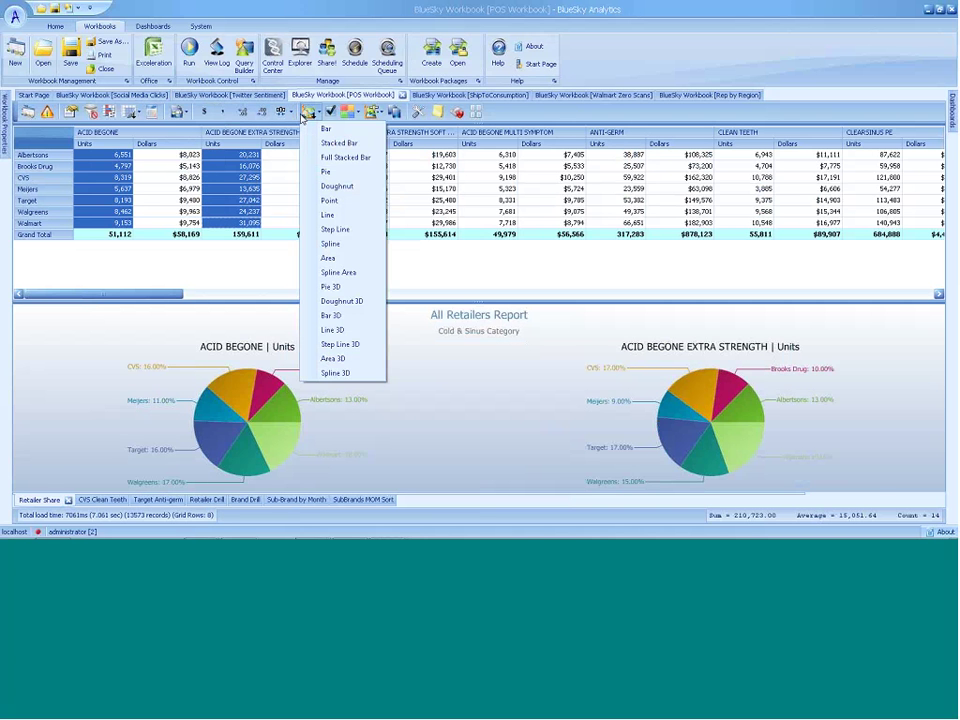
click(322, 129)
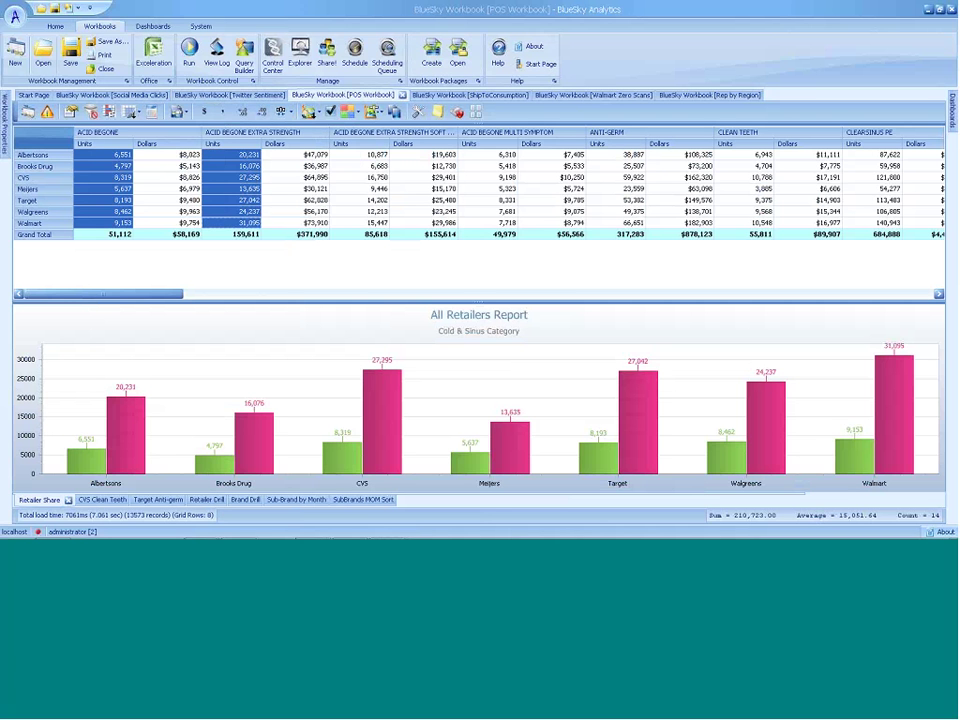
Keep the Workbook Properties pane open and copy both the chart and grid of the Retailer Share report for PowerPoint.
mouse_move(4, 100)
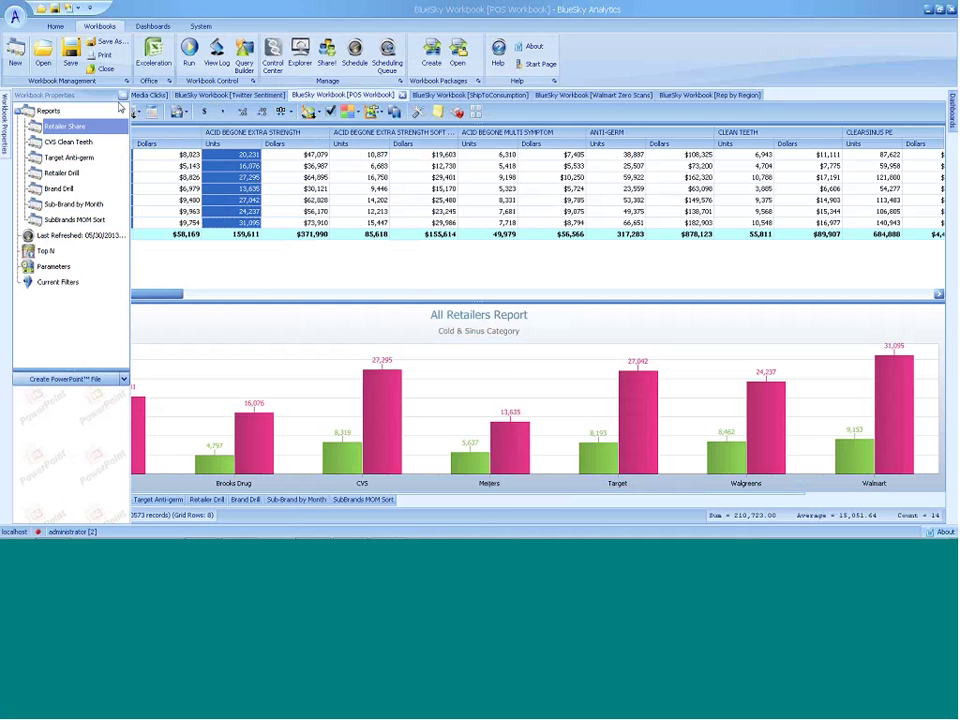
click(122, 95)
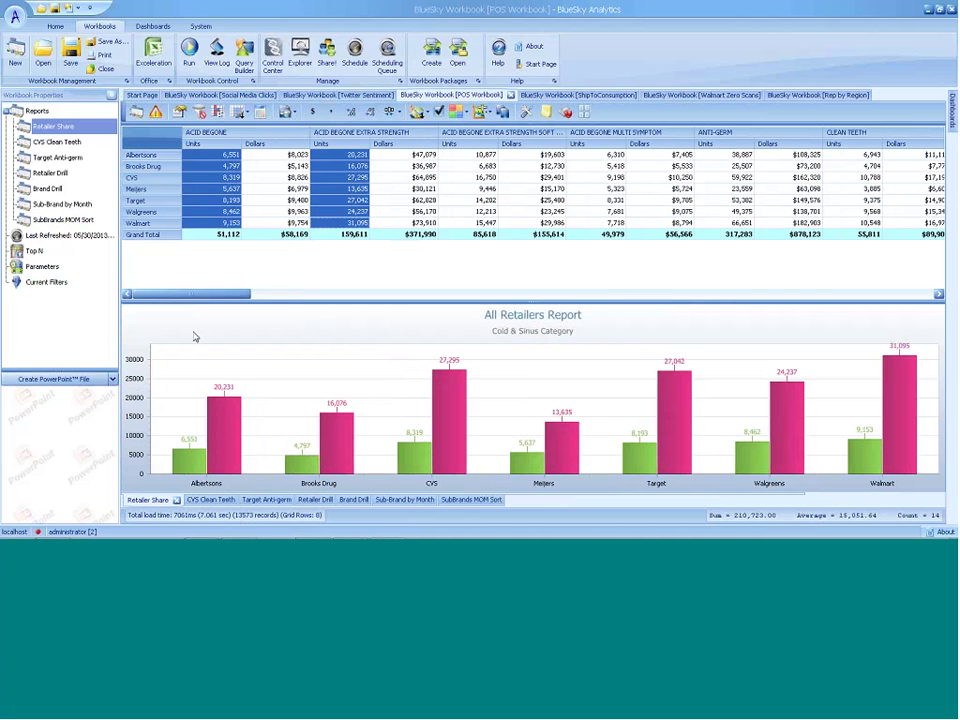
key(ctrl+c)
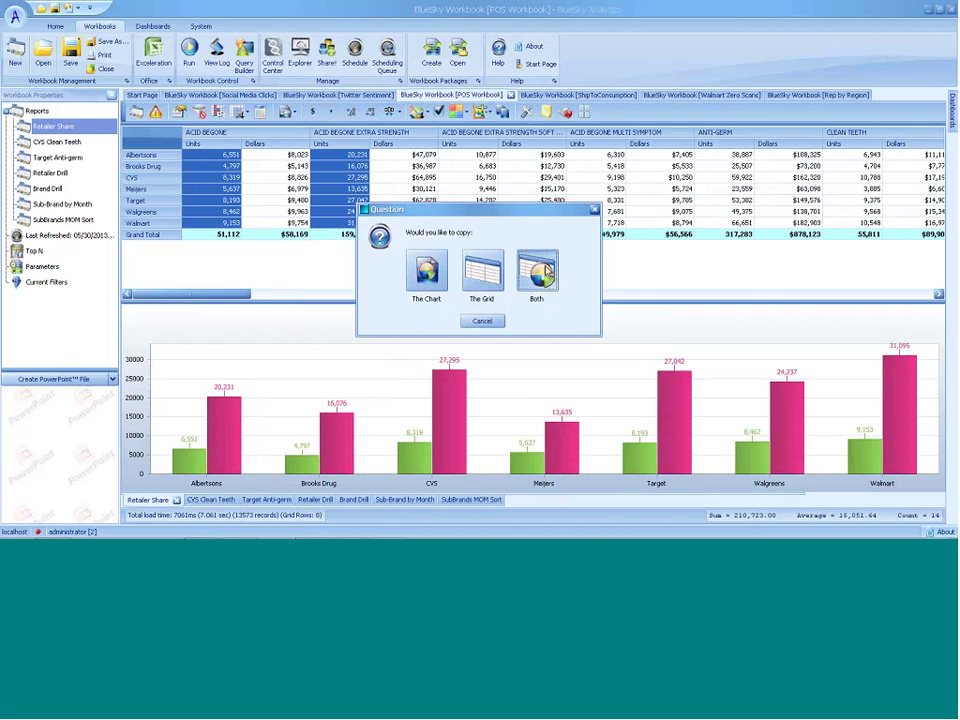
click(427, 270)
Enlarge the chart area of the CVS Clean Teeth report and copy both its chart and grid for PowerPoint.
click(210, 500)
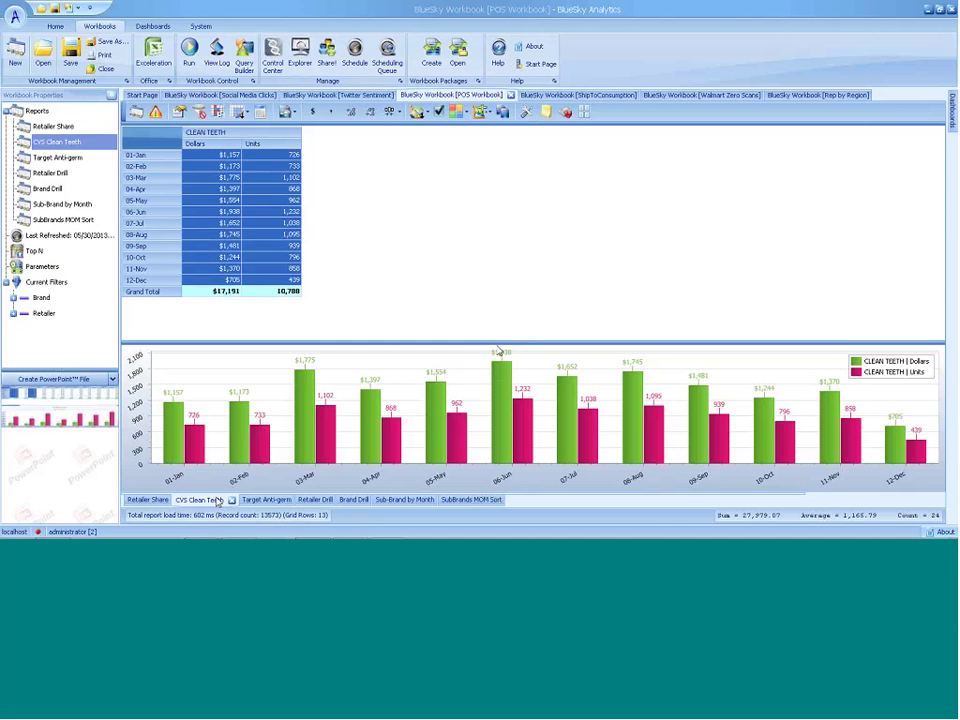
drag(509, 342, 505, 310)
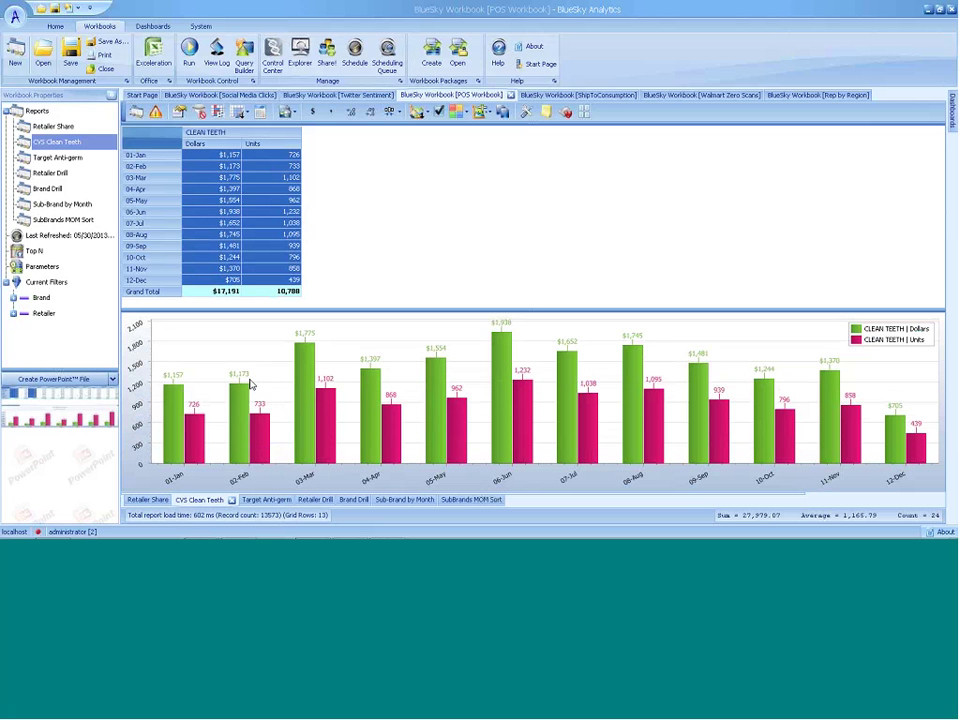
key(ctrl+c)
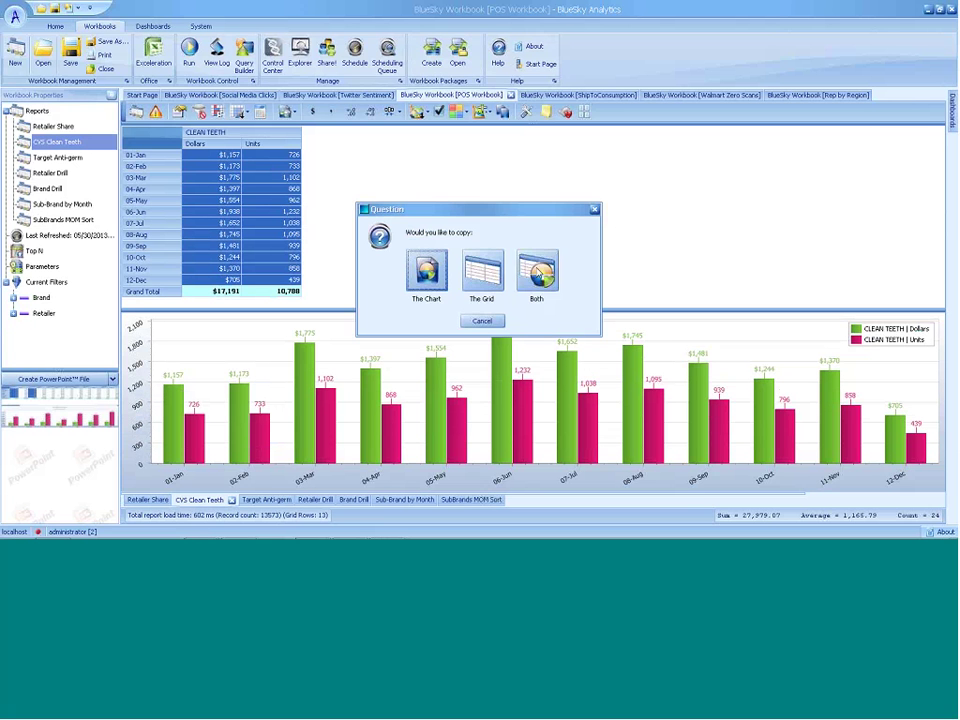
click(540, 271)
Copy both the chart and grid of the Target Anti-germ report for PowerPoint.
click(262, 500)
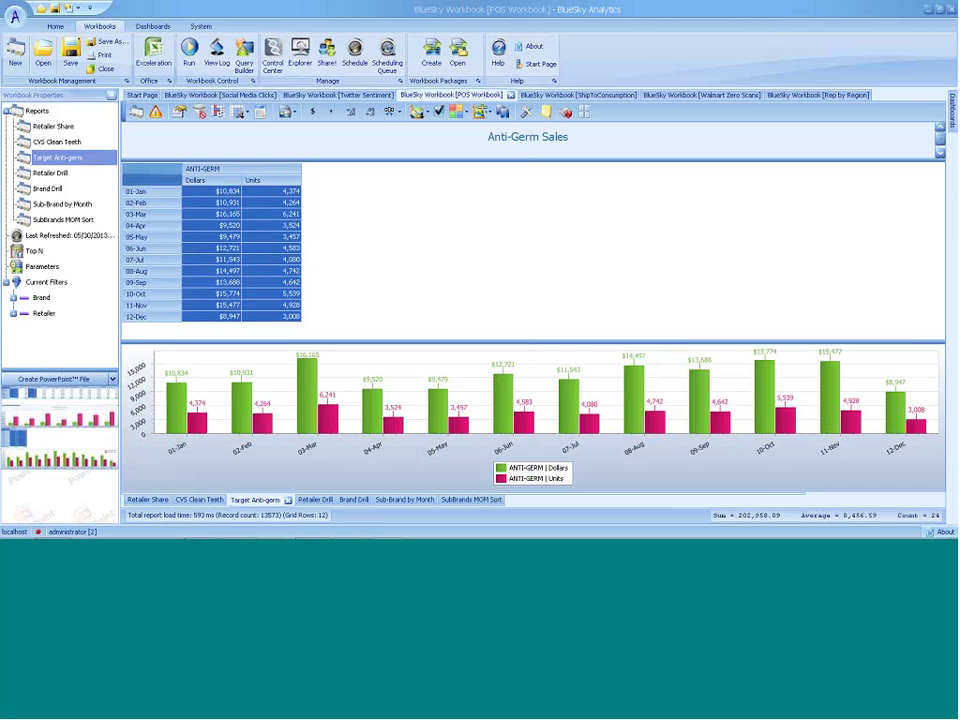
key(ctrl+c)
click(537, 271)
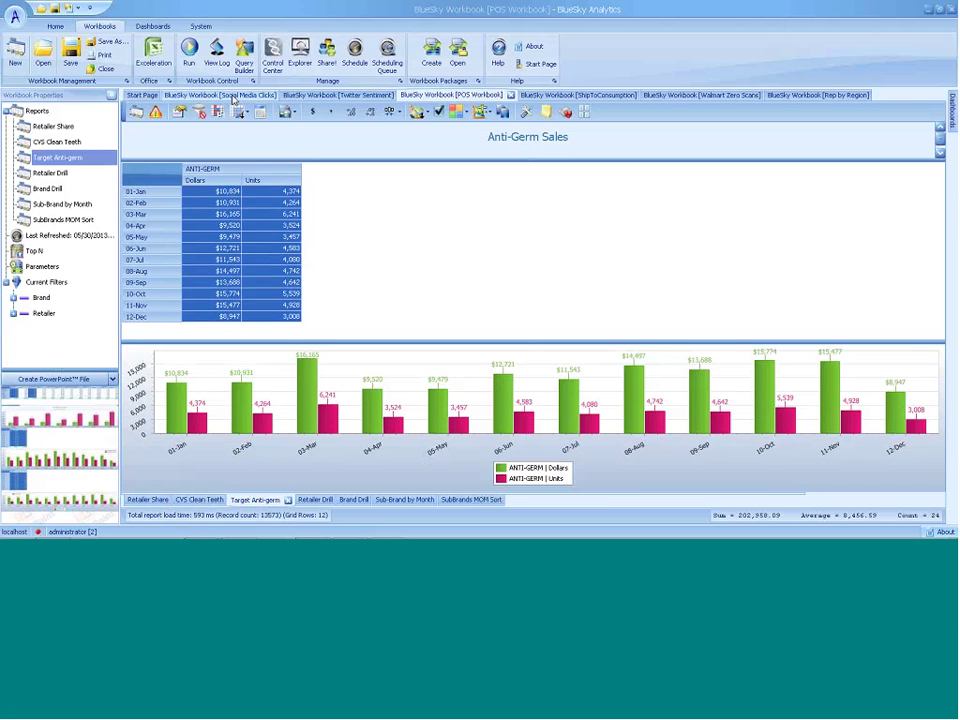
Copy both the chart and grid of the Percent Visit by Campaign report in the Social Media Clicks workbook for PowerPoint.
click(233, 96)
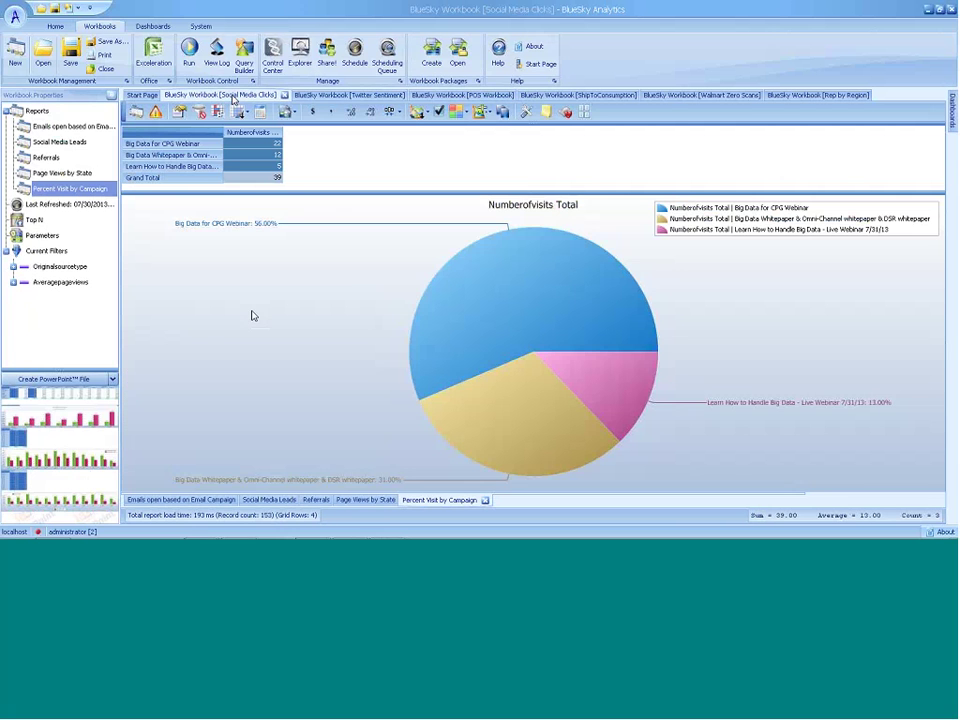
key(ctrl+c)
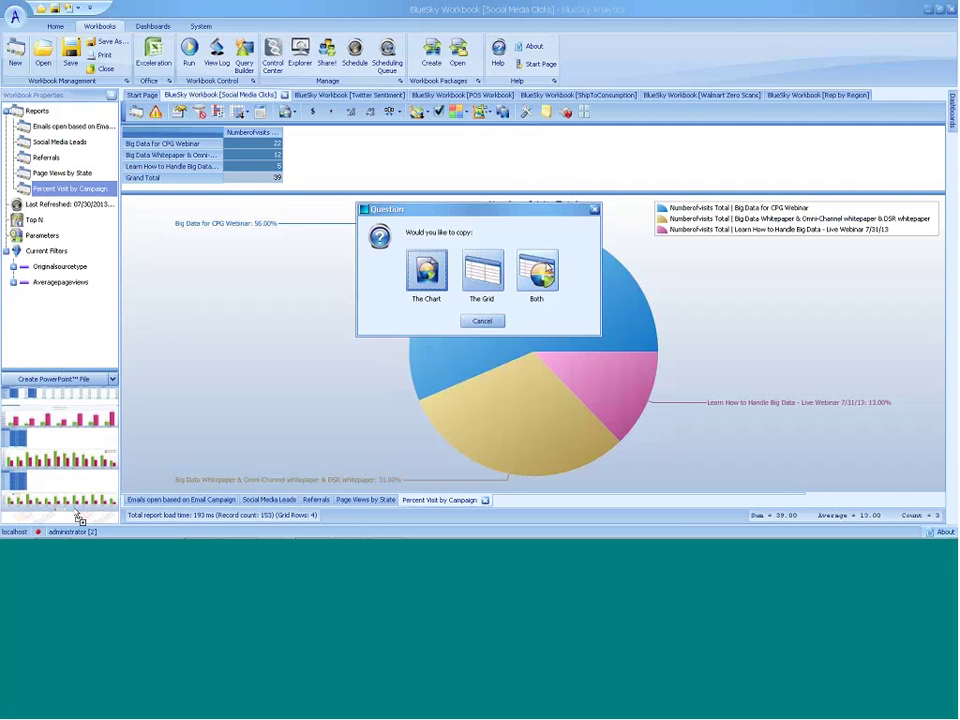
click(546, 266)
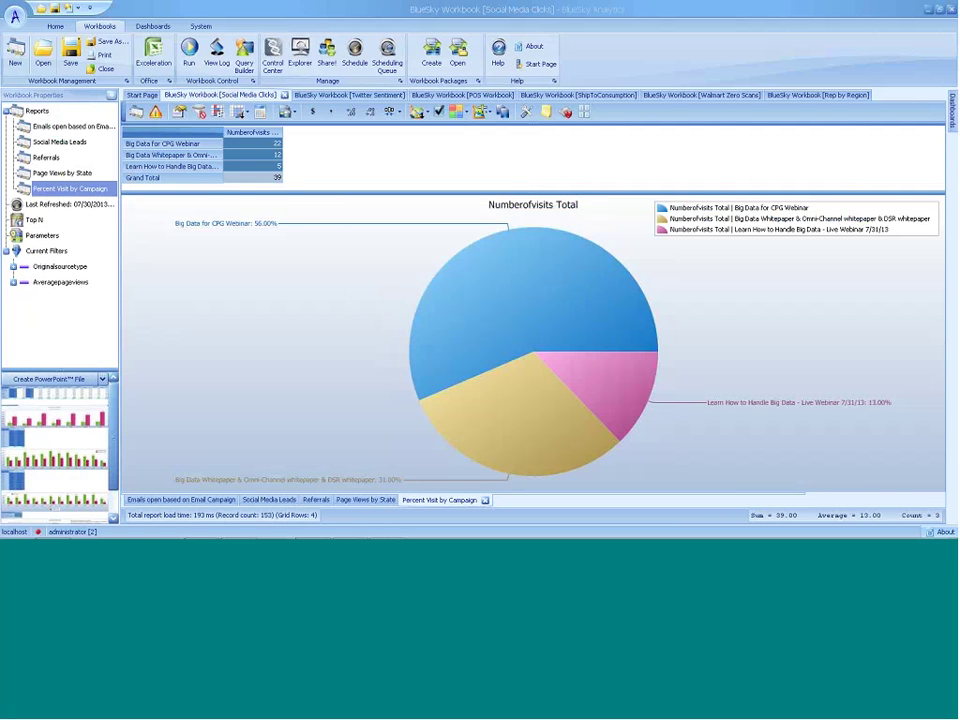
In the ShipToConsumption workbook's Targets Ship vs Sales report, chart Consumption and Shipments for 01-Jan through 12-Dec.
click(578, 95)
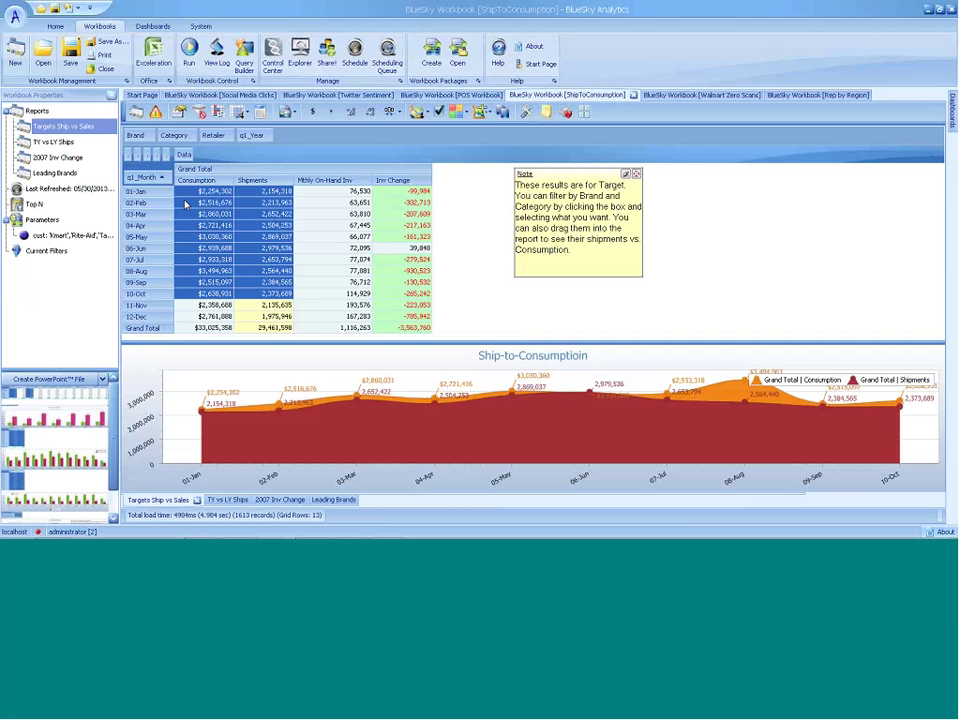
drag(210, 191, 259, 325)
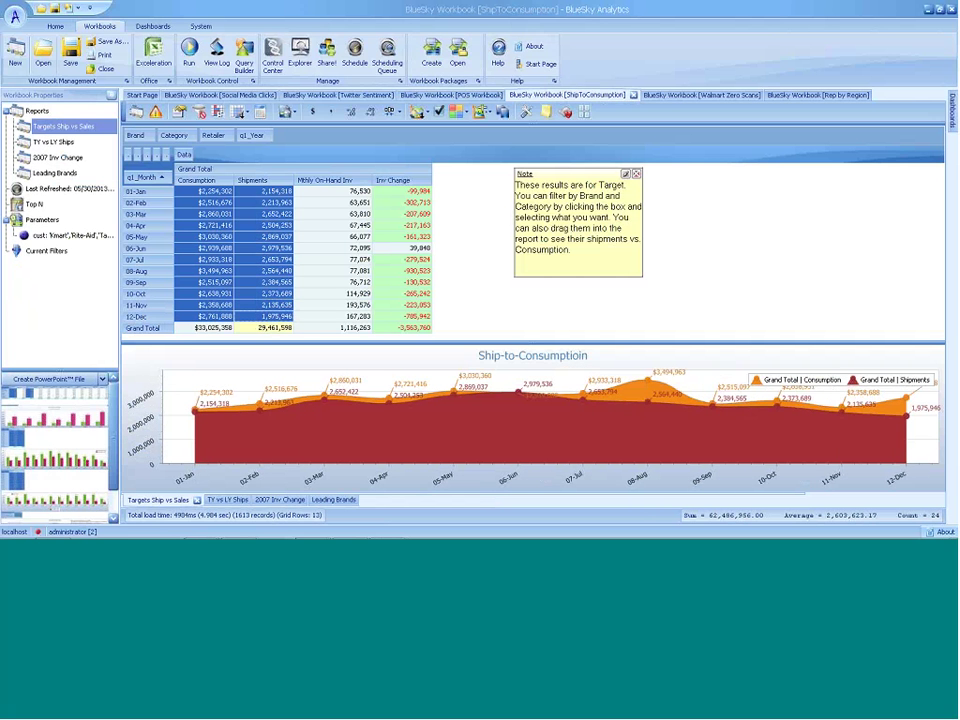
click(418, 113)
click(418, 113)
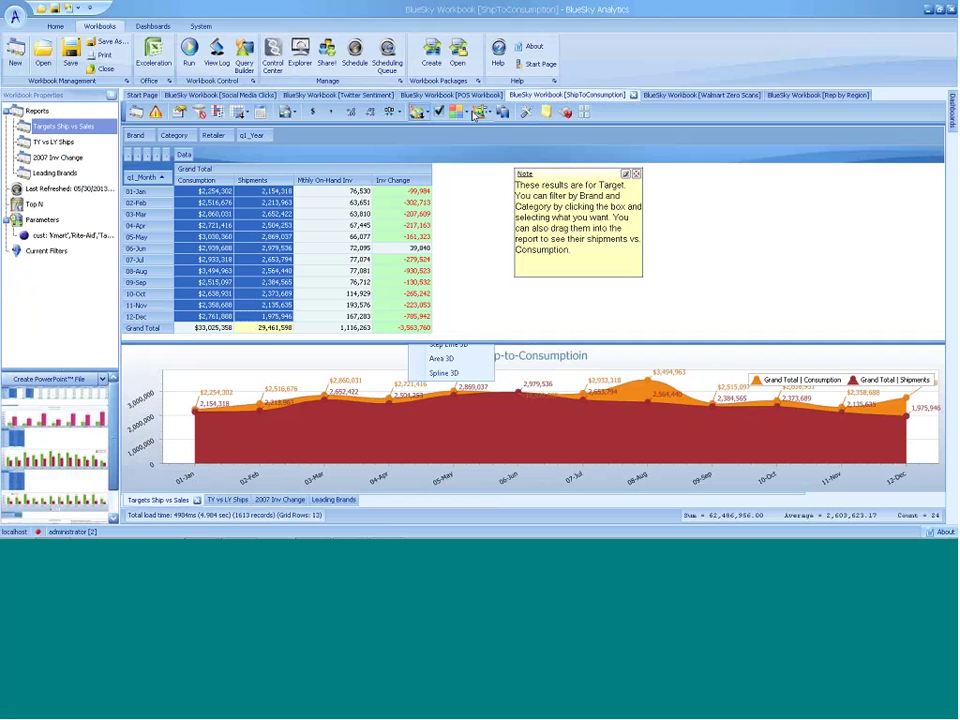
Make the Ship-to-Consumption chart's areas more transparent and copy both the report's chart and grid for PowerPoint.
click(480, 112)
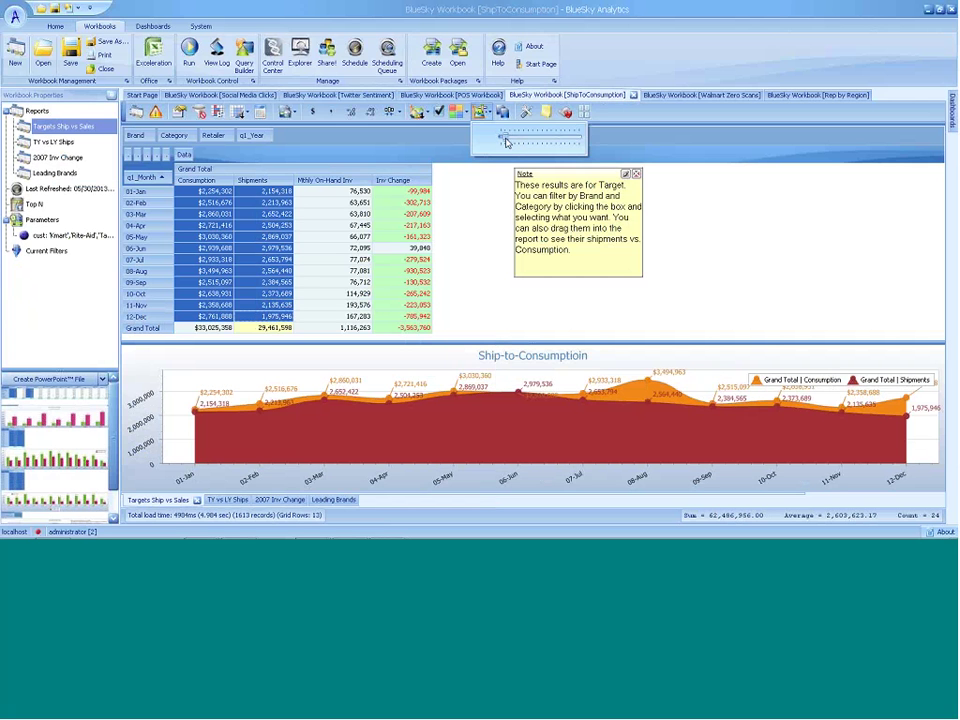
drag(502, 138, 511, 143)
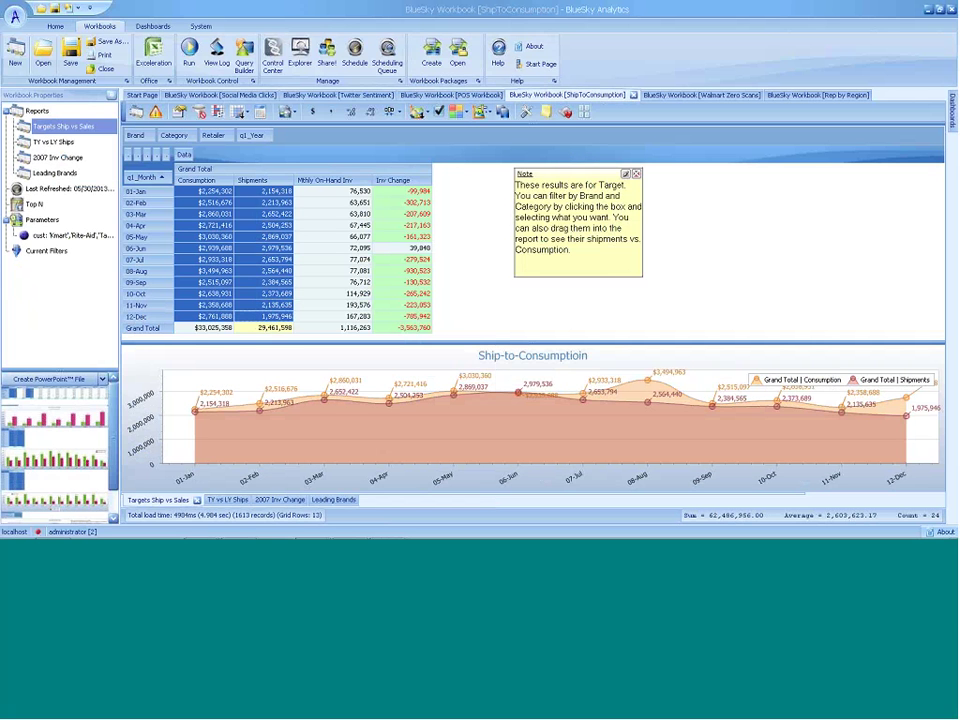
drag(99, 437, 99, 437)
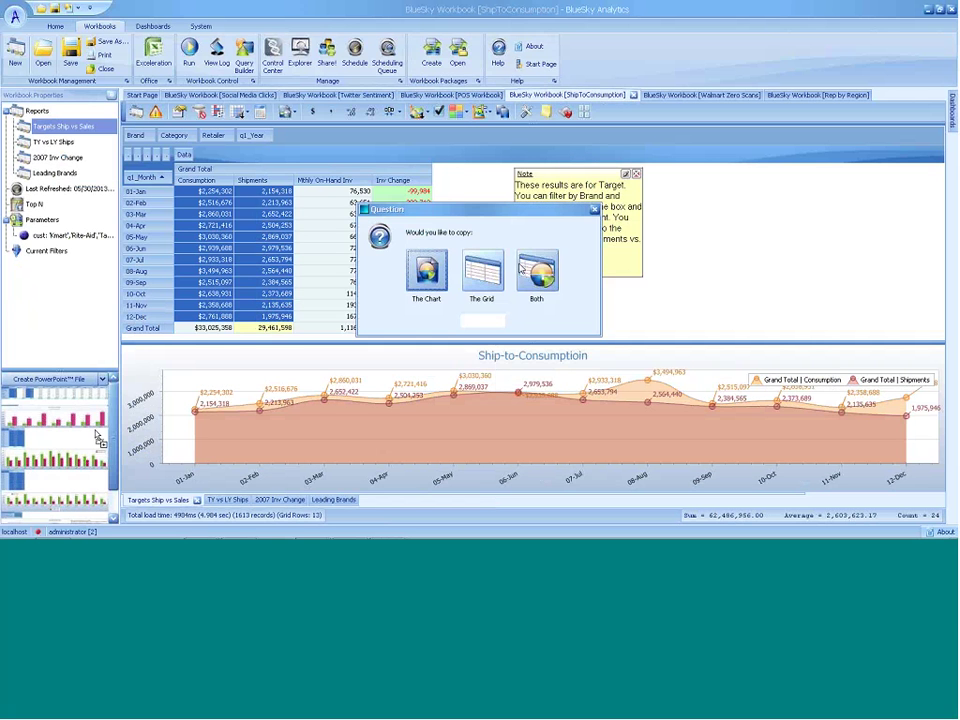
click(533, 271)
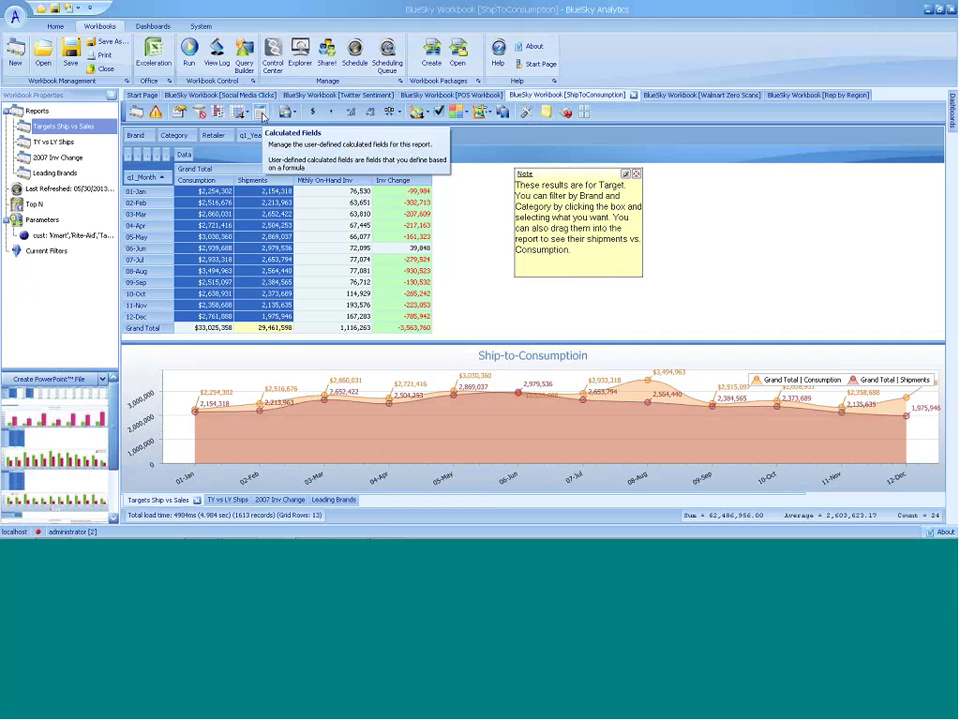
Examine the formula of the Inv Change calculated field and the pre-defined functions offered in the Custom Calculation Builder.
click(261, 113)
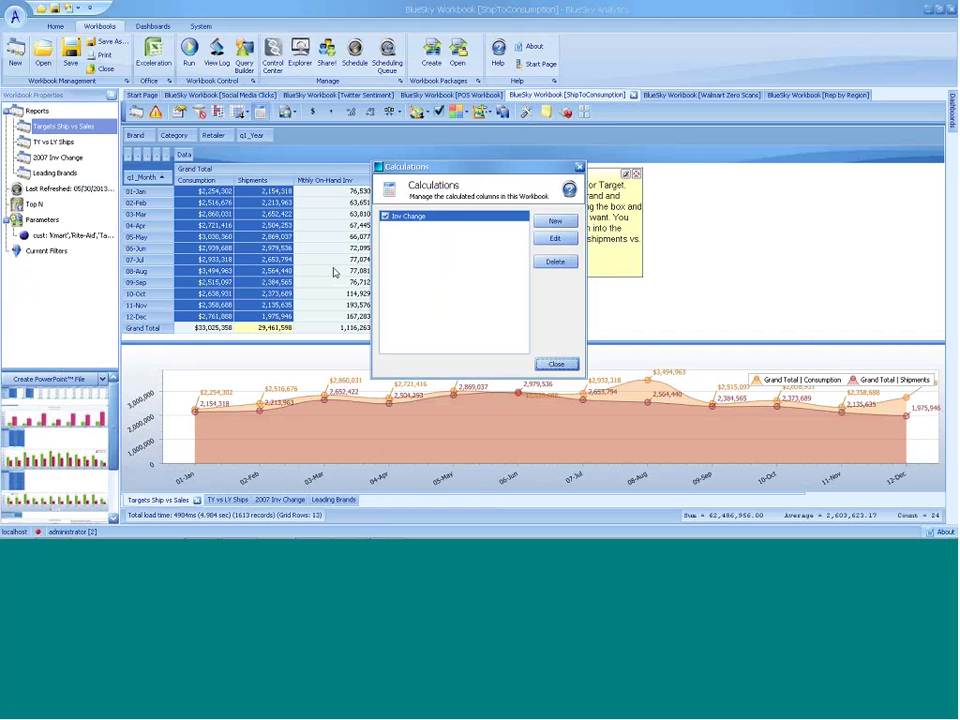
click(556, 240)
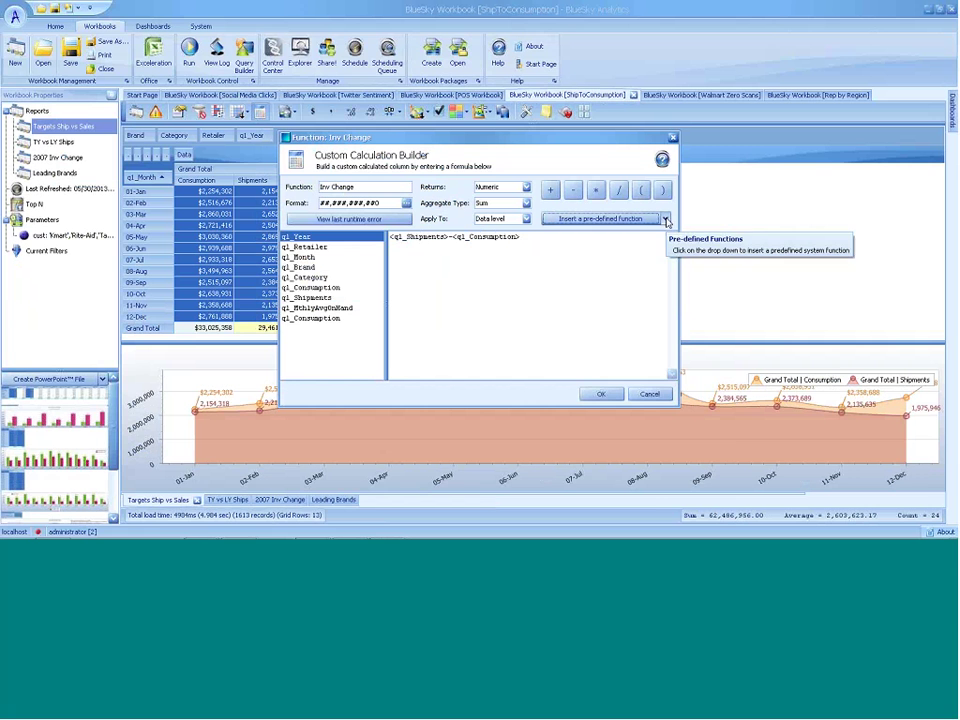
click(665, 220)
mouse_move(612, 238)
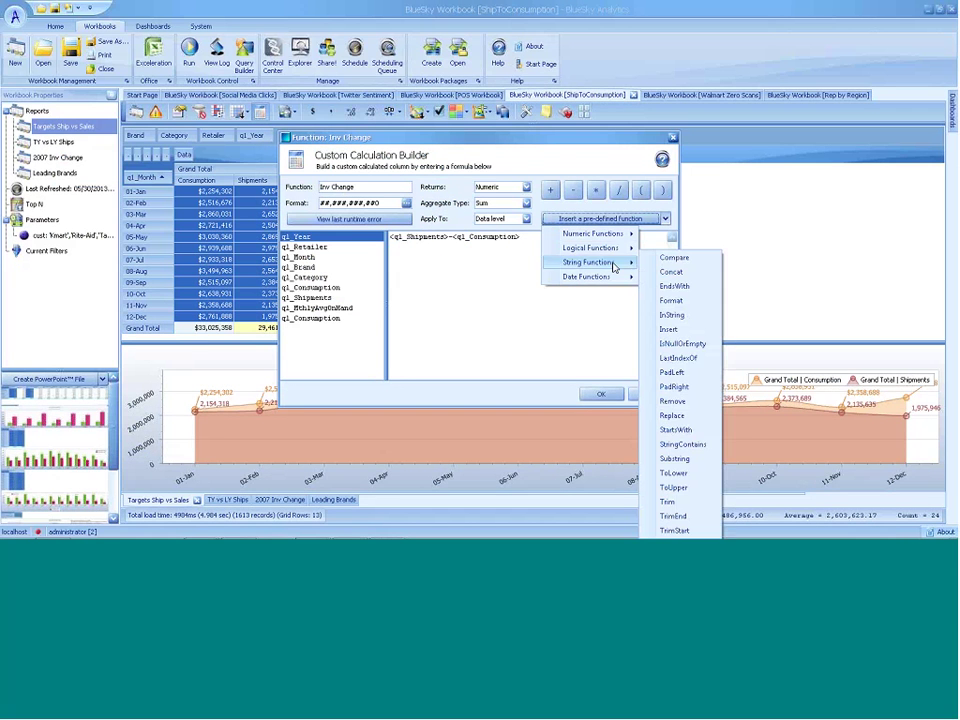
mouse_move(616, 278)
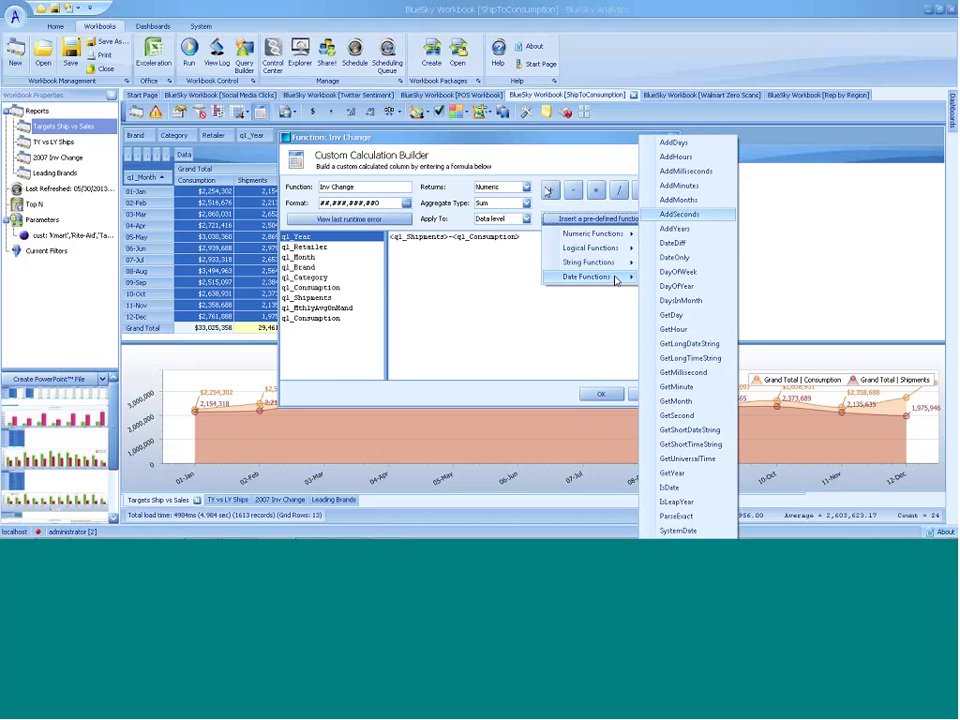
click(557, 311)
click(601, 394)
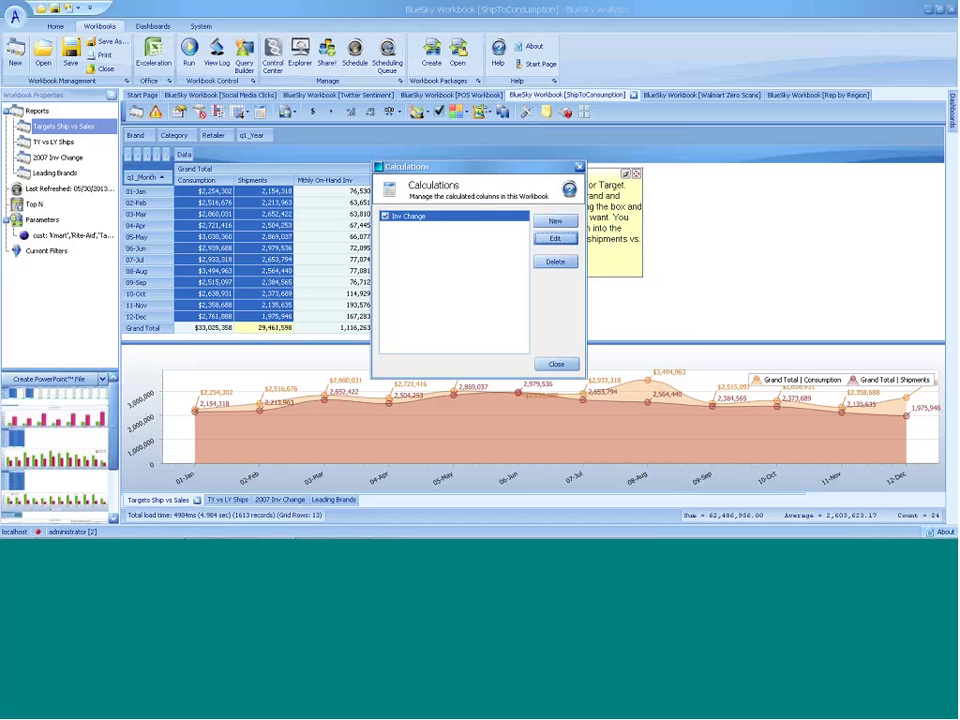
key(Escape)
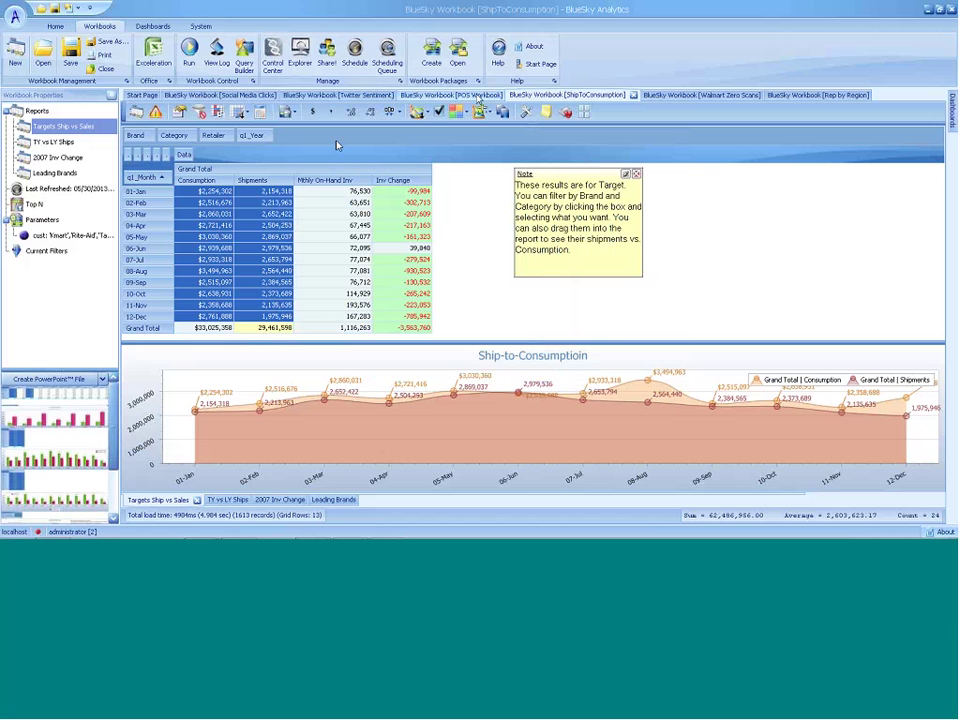
click(688, 96)
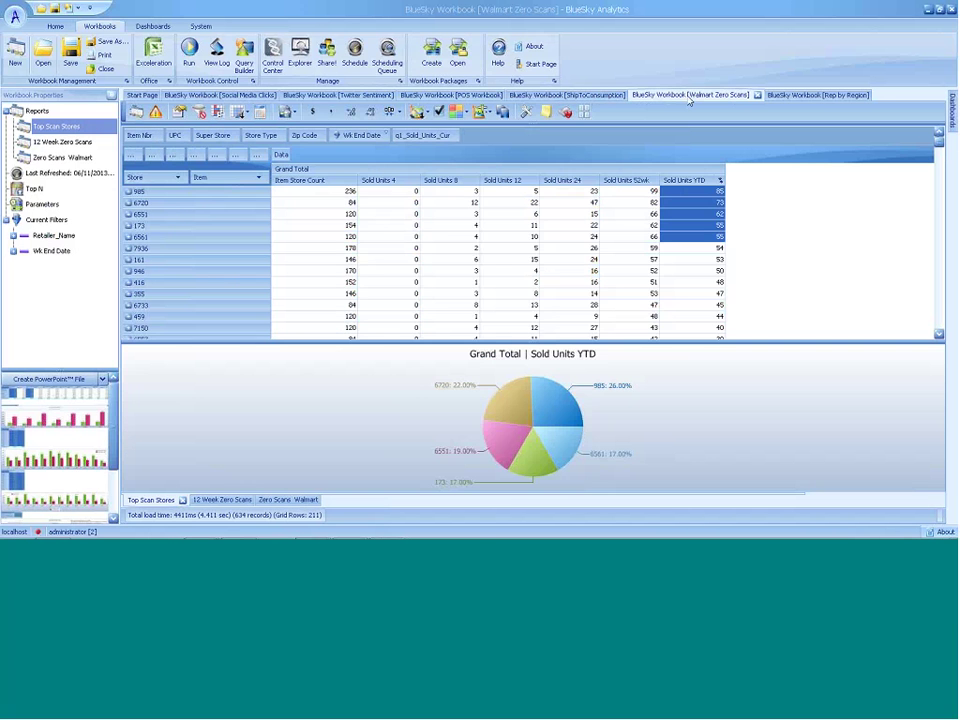
click(806, 95)
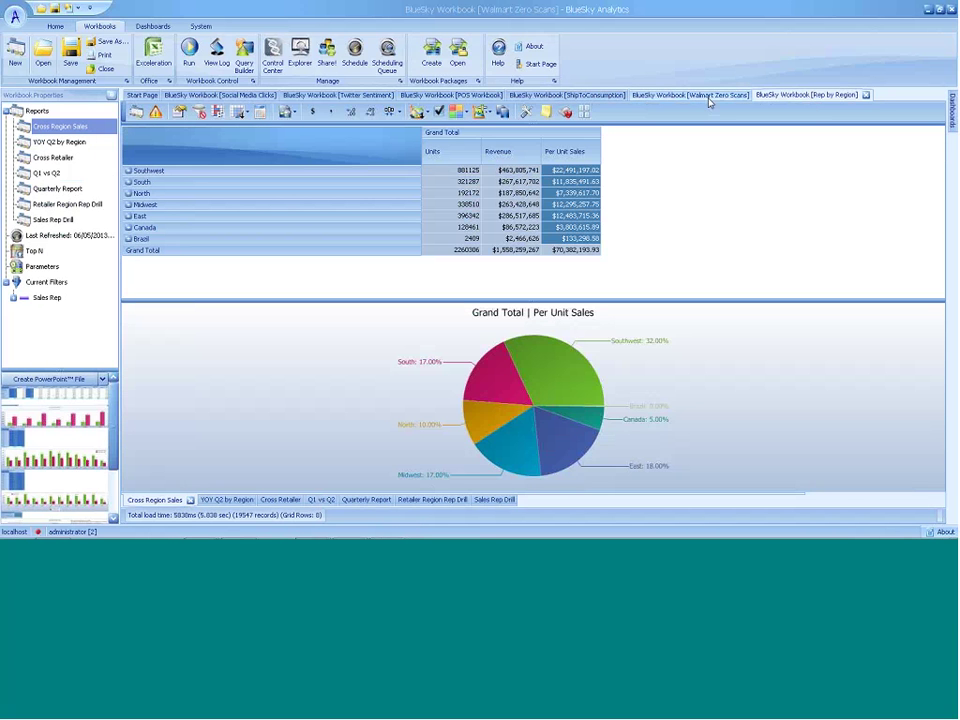
click(690, 96)
click(480, 95)
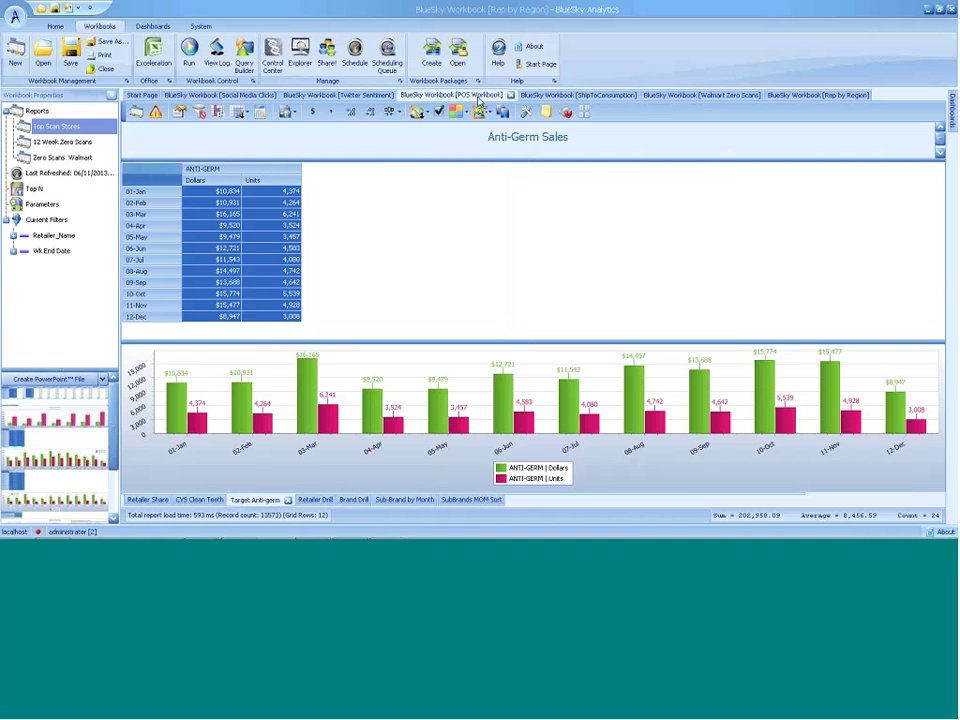
In the Walmart Zero Scans workbook, examine the exception highlight options and text colors available for Sold Units YTD.
click(685, 96)
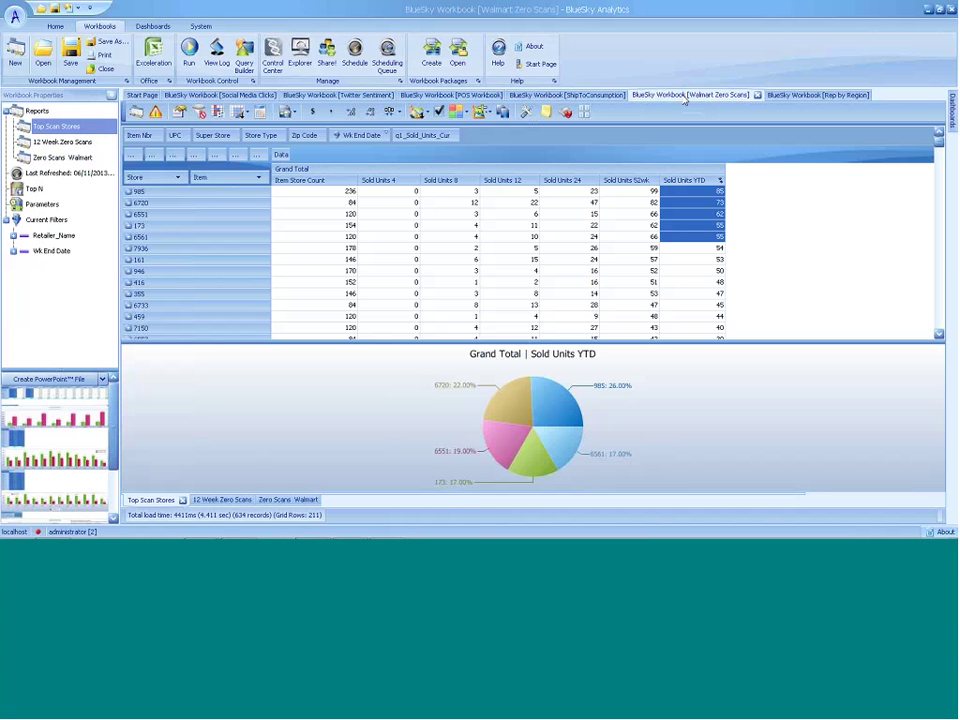
click(219, 112)
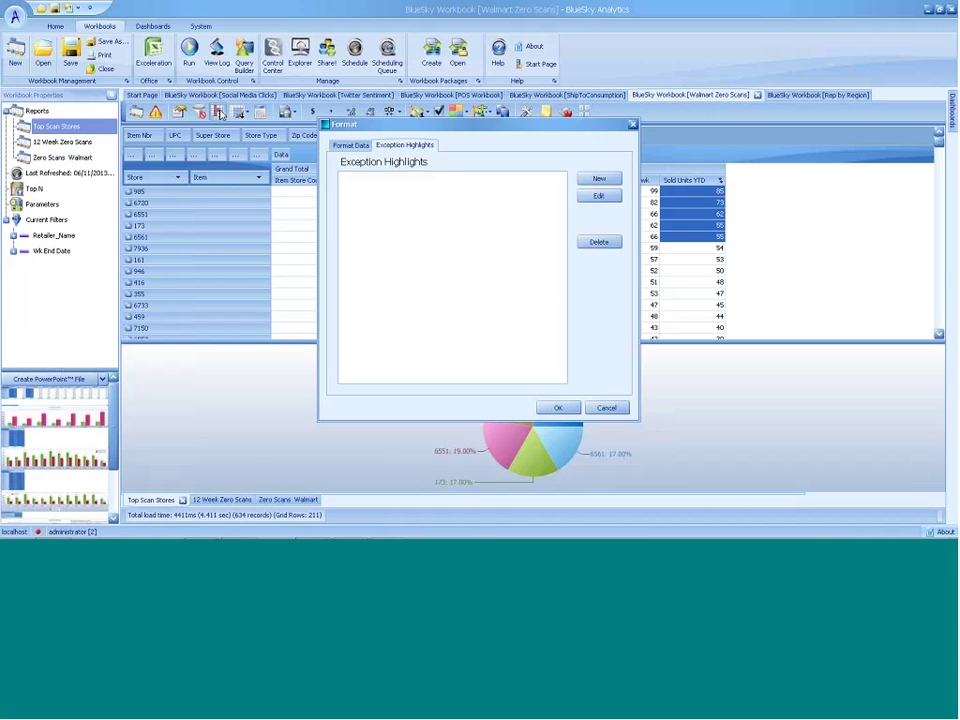
click(600, 179)
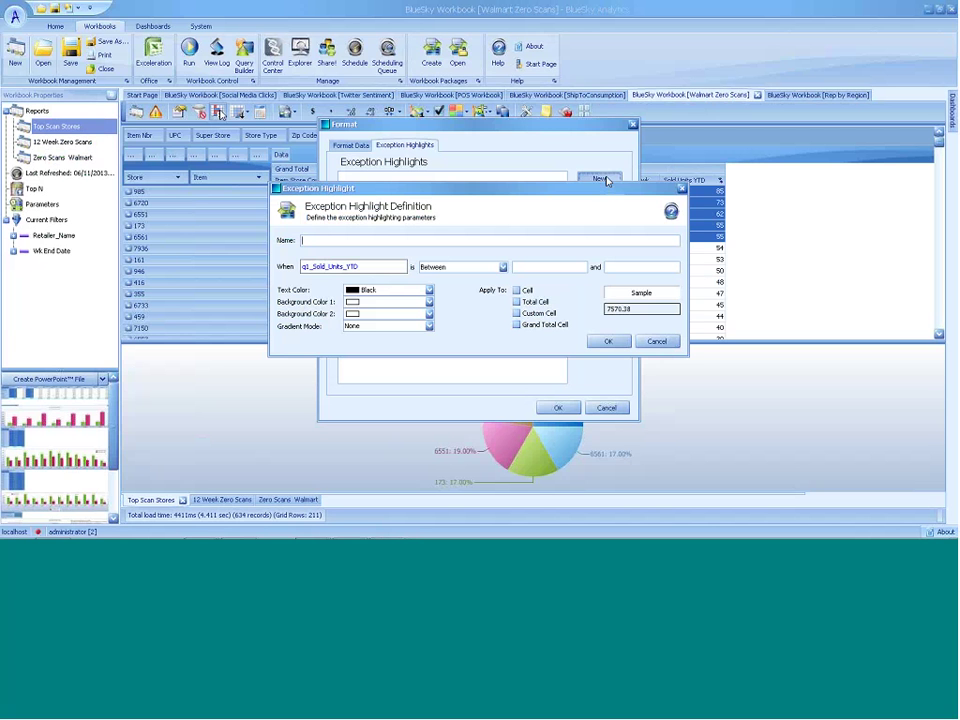
click(430, 291)
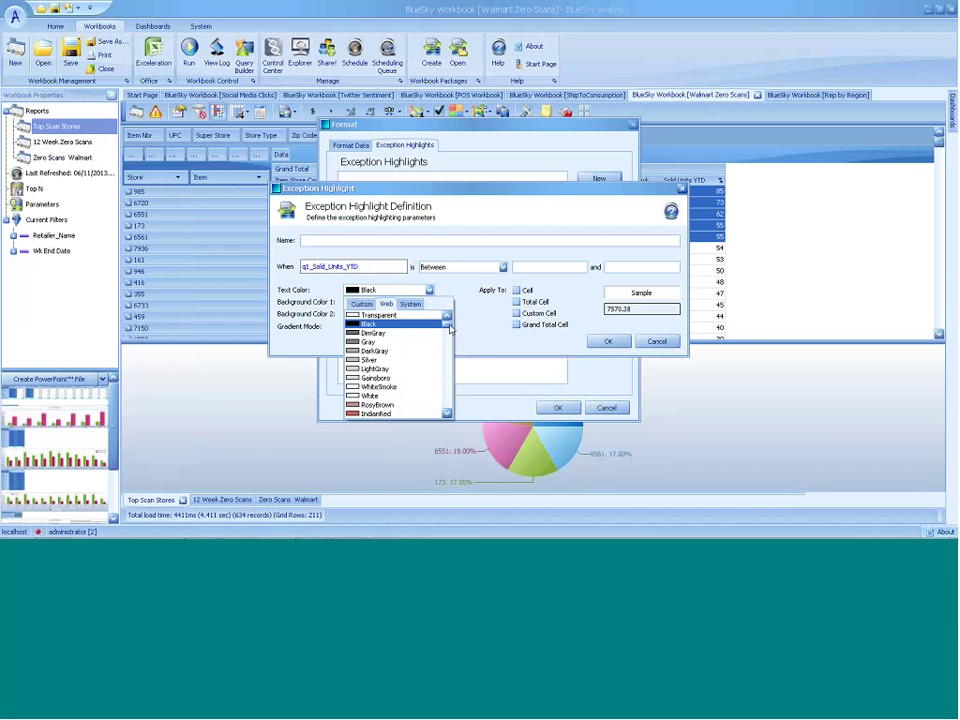
drag(447, 326, 447, 396)
click(481, 334)
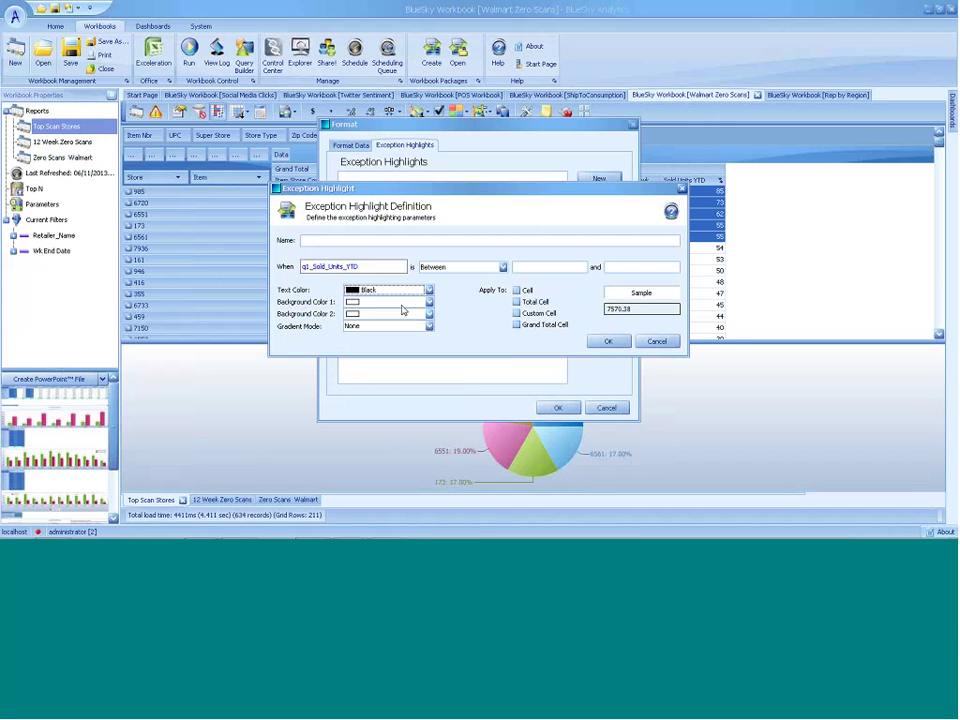
click(656, 341)
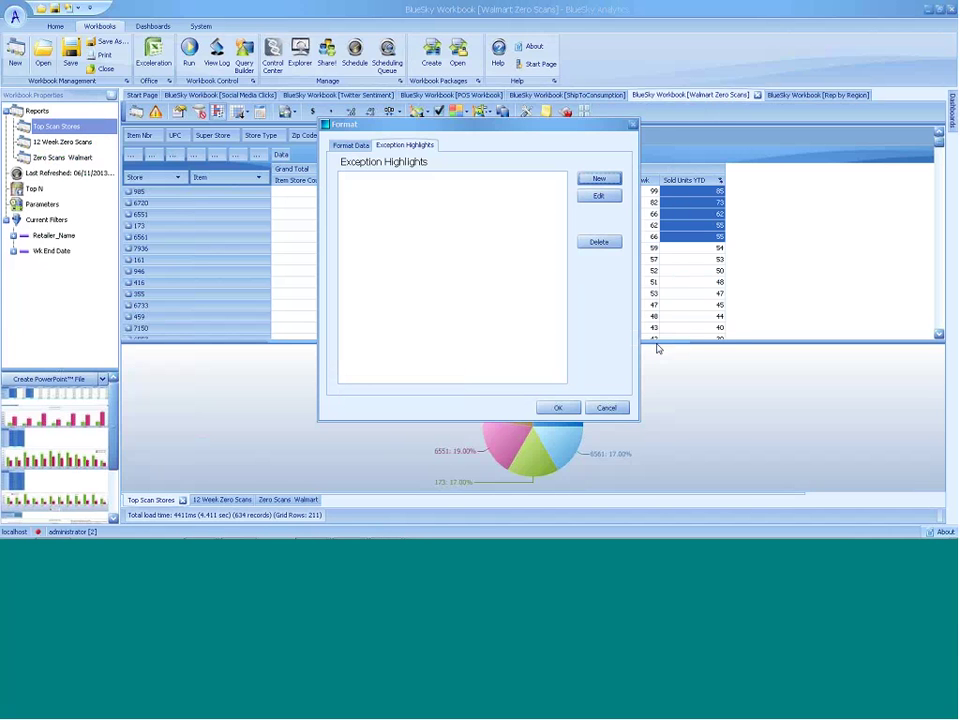
click(606, 408)
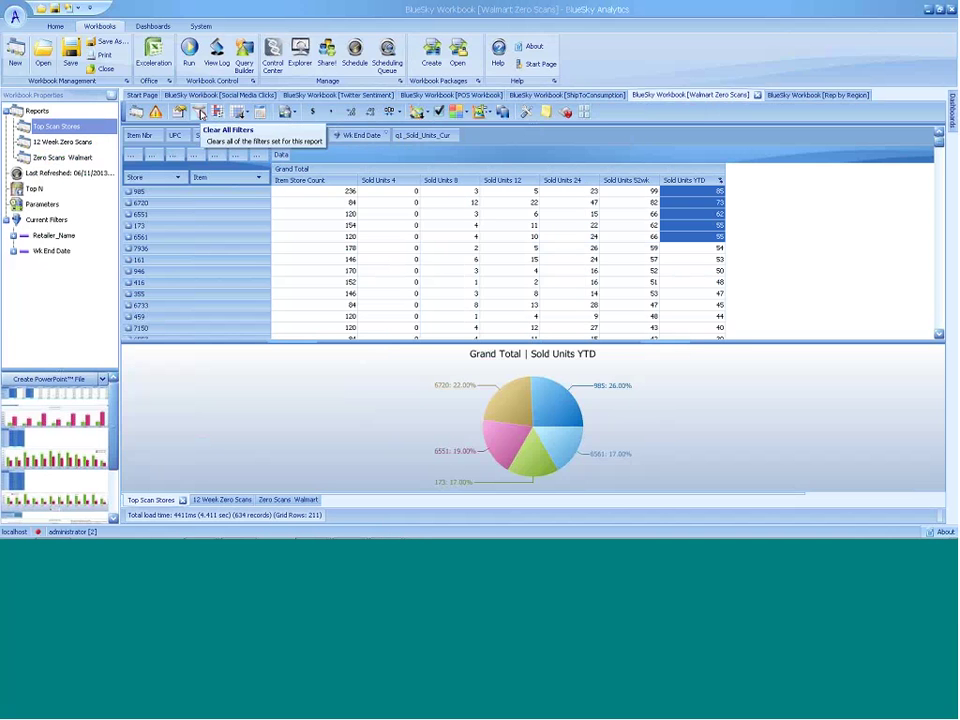
Check the available export formats and chart Item Store Count for stores 985 through 416 in the Top Scan Stores report.
click(286, 113)
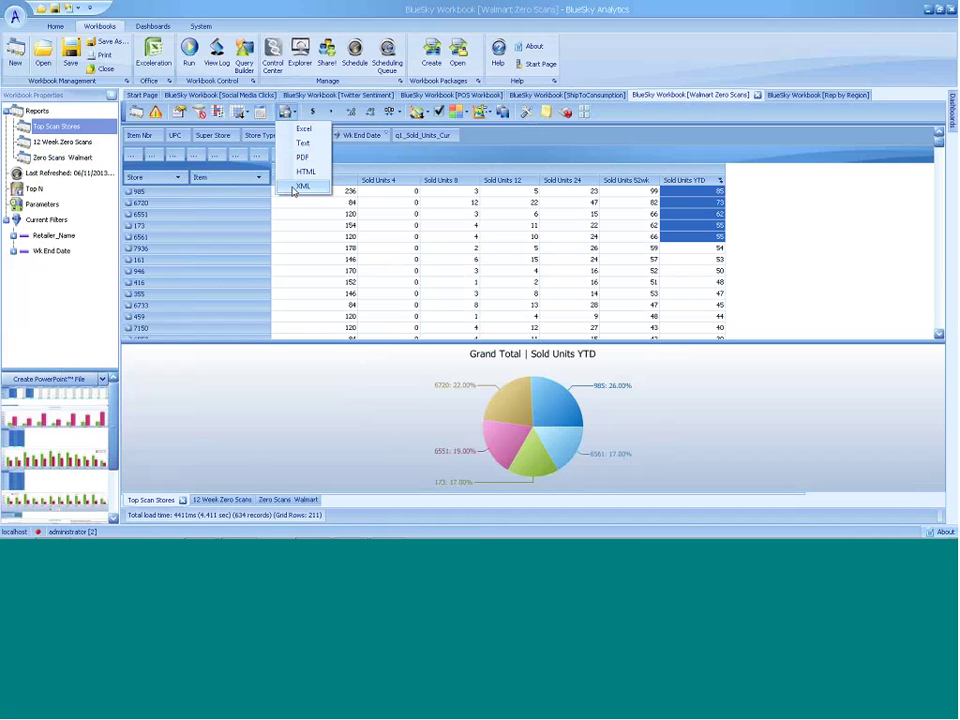
click(323, 260)
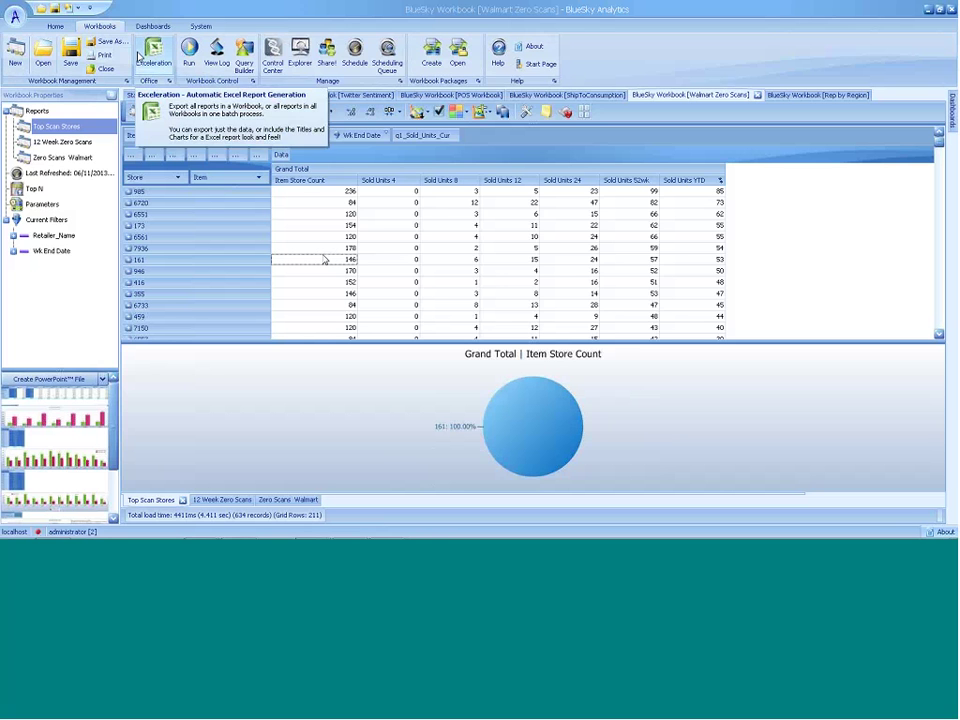
drag(321, 190, 321, 283)
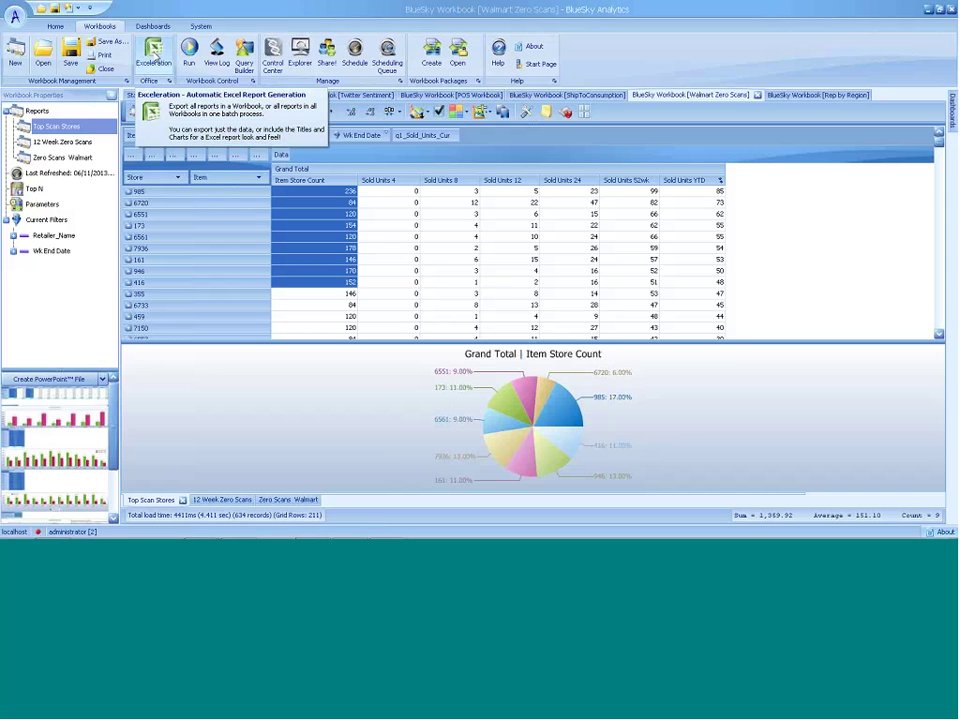
Create the PowerPoint file iii.ppt from the collected charts and grids, open it in PowerPoint and review its slides.
click(42, 385)
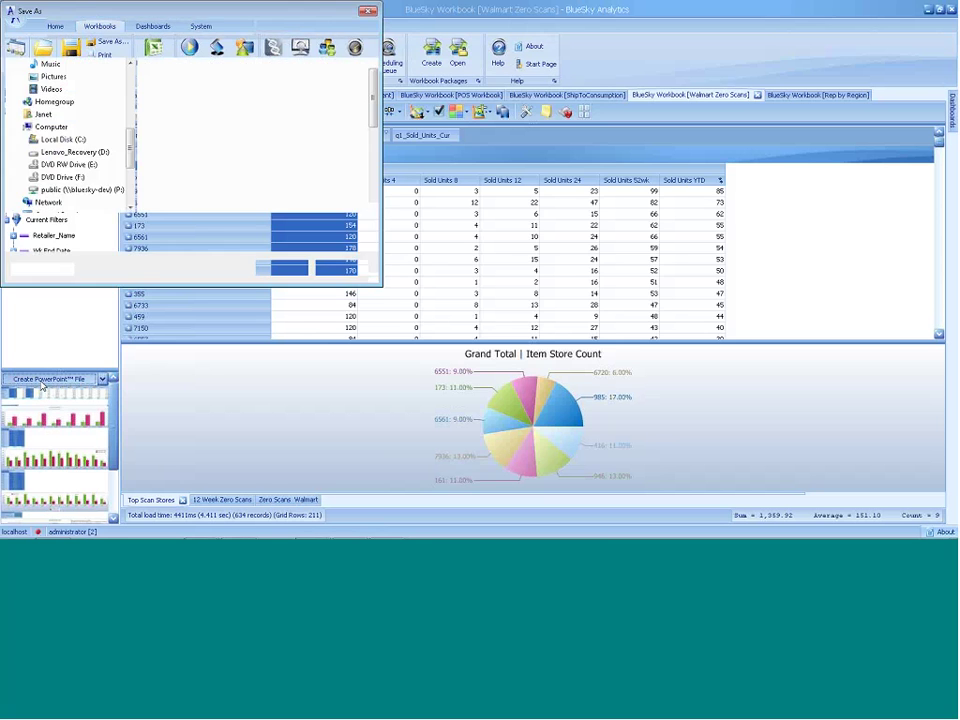
key(Return)
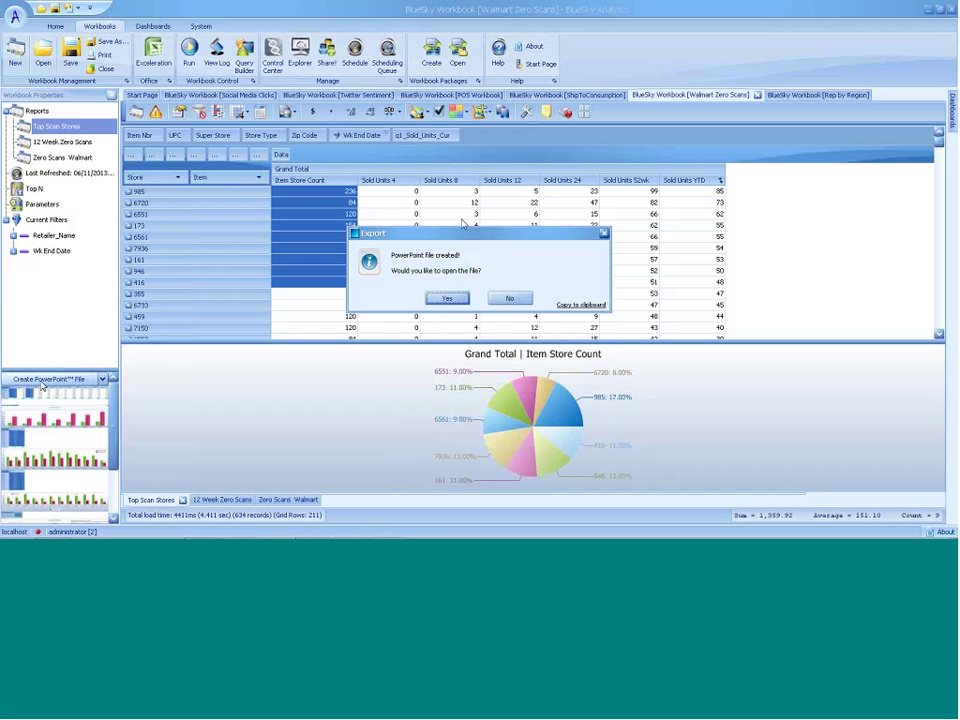
click(452, 299)
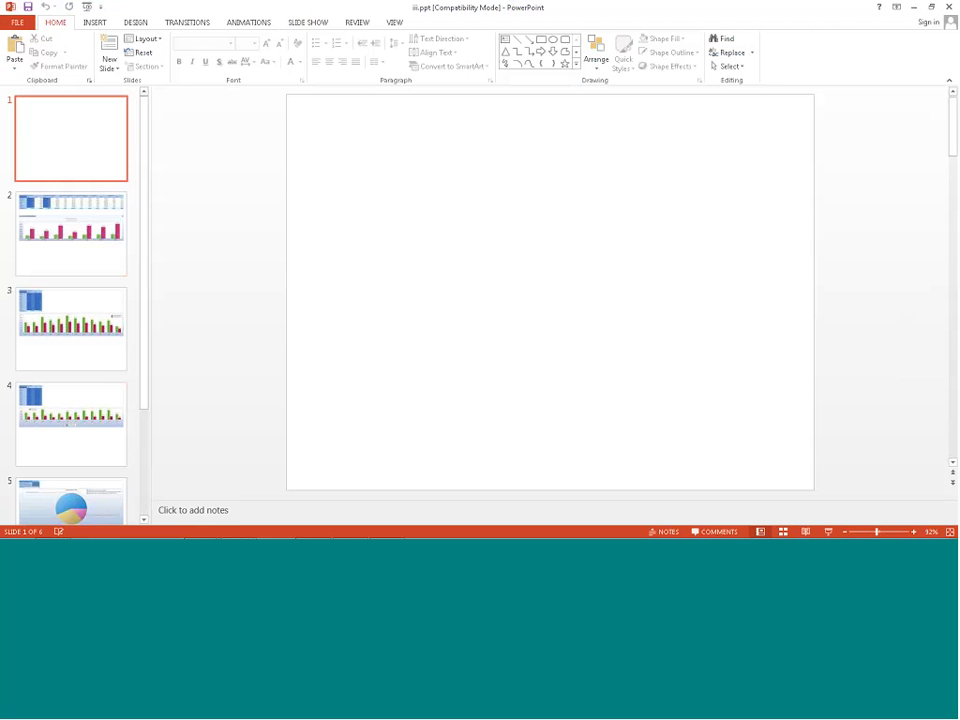
scroll(365, 265, down, 1)
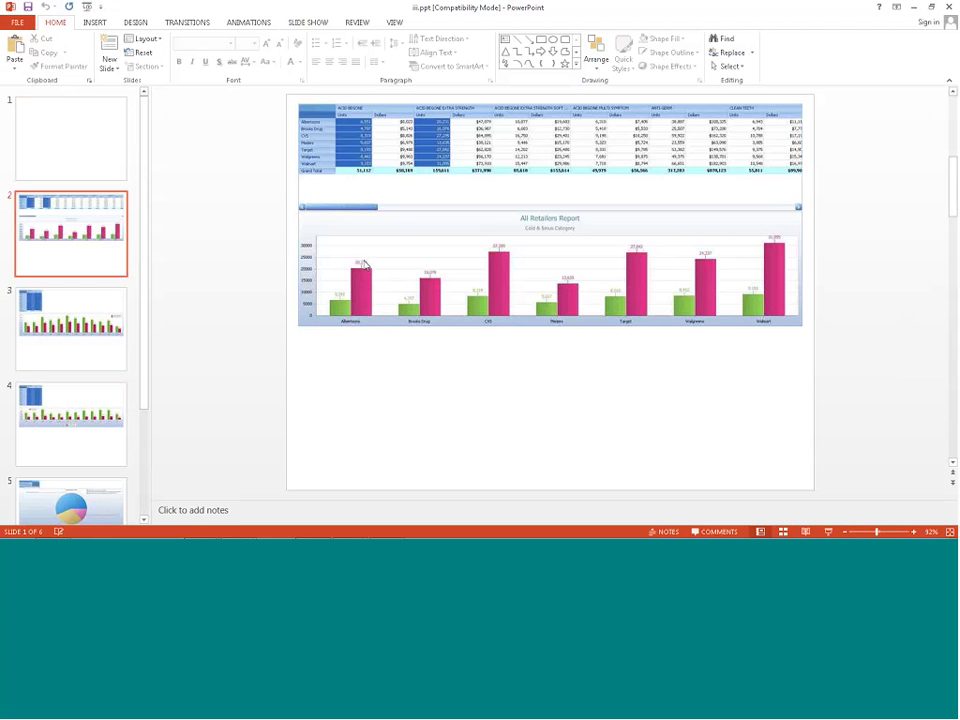
scroll(365, 265, down, 3)
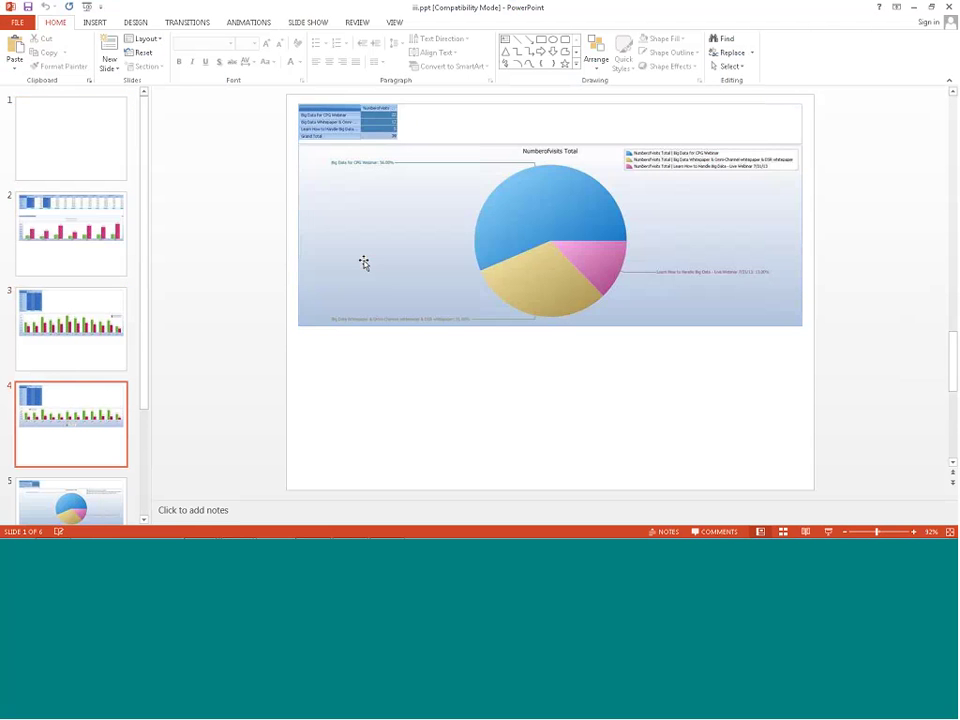
scroll(365, 264, down, 1)
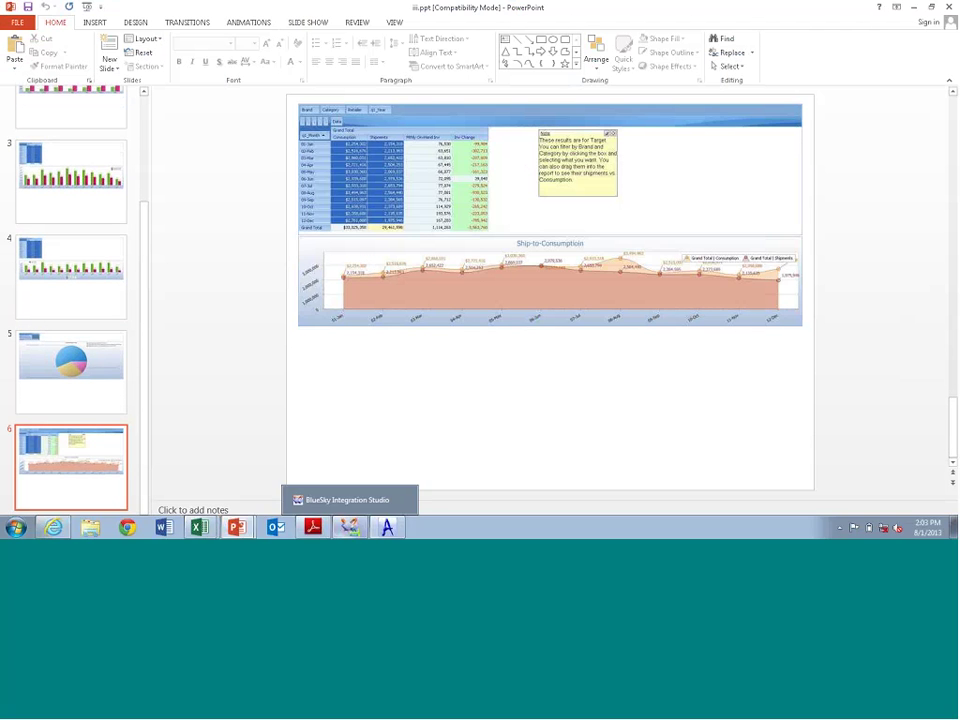
On slide 6, move the Ship-to-Consumption chart slightly lower and try to move the grid picture above it.
mouse_move(387, 527)
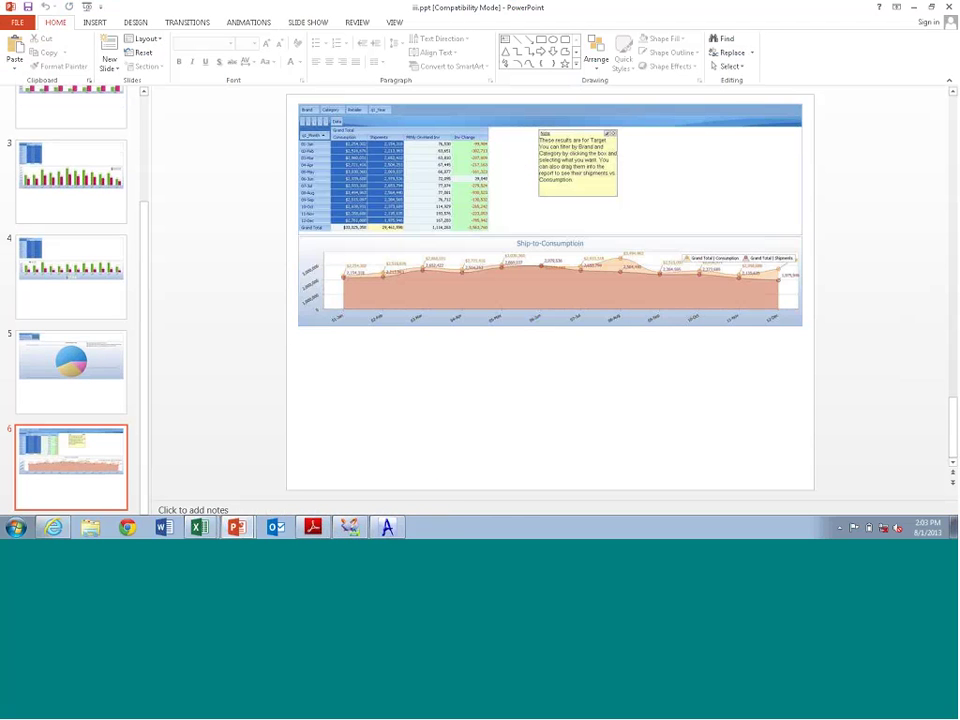
click(516, 281)
drag(516, 281, 514, 345)
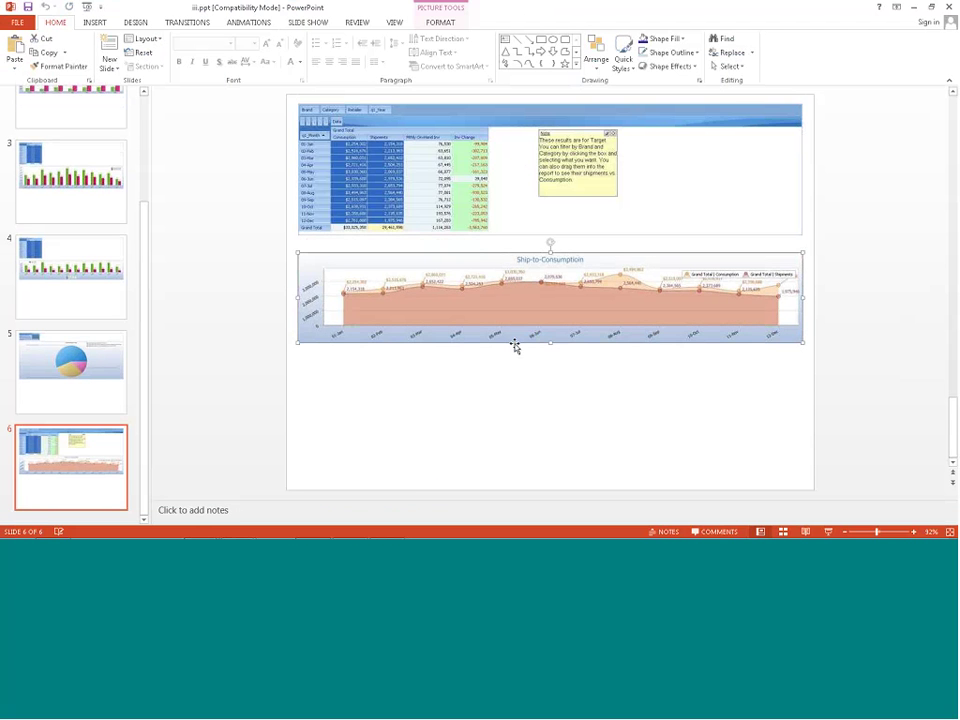
click(521, 199)
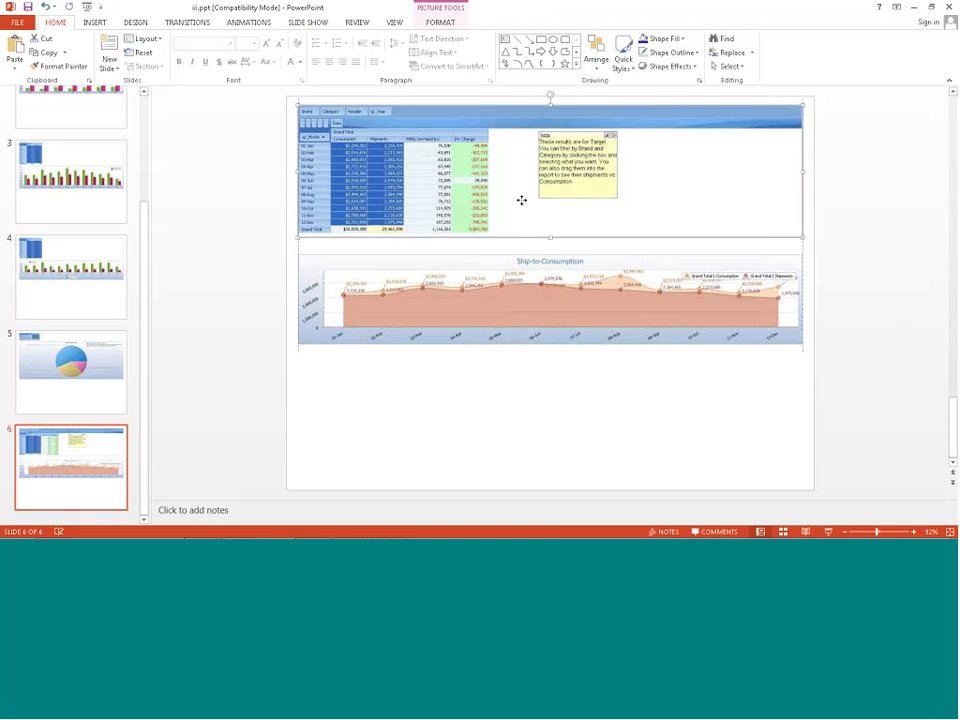
drag(521, 199, 524, 217)
mouse_move(220, 531)
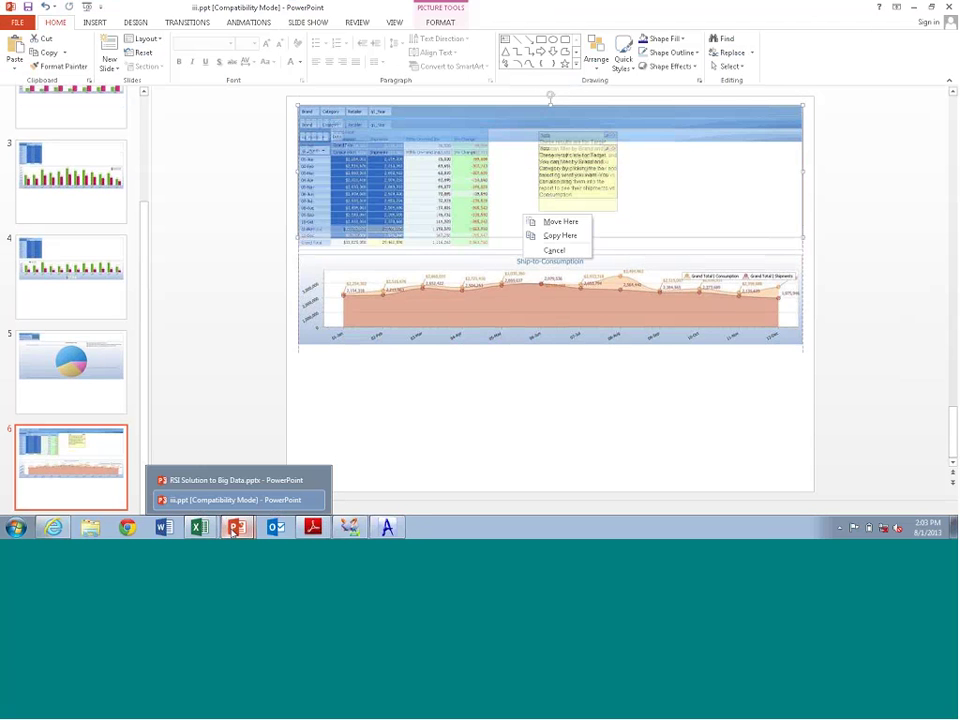
mouse_move(386, 527)
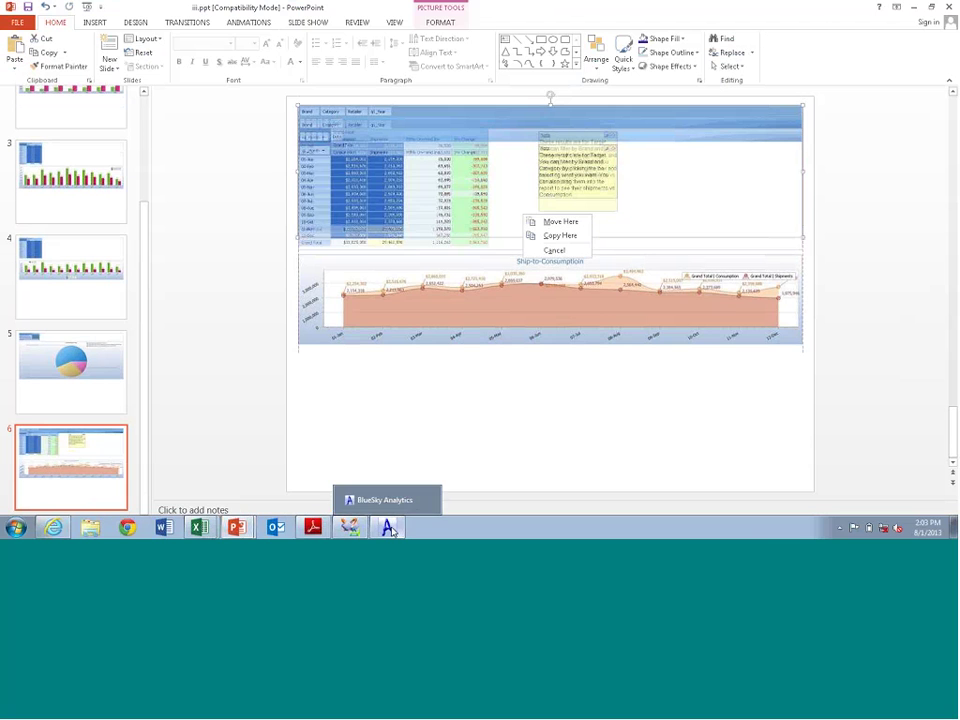
key(Escape)
Switch to BlueSky Analytics and open Query1 of the Walmart Zero Scans workbook's dataset for editing.
click(388, 528)
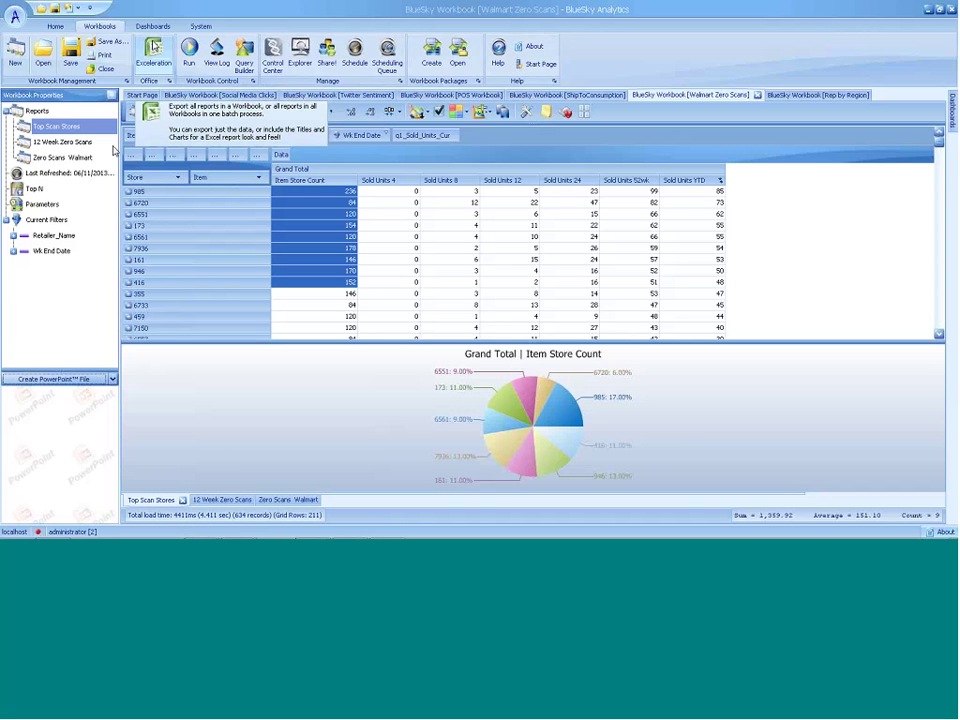
click(244, 55)
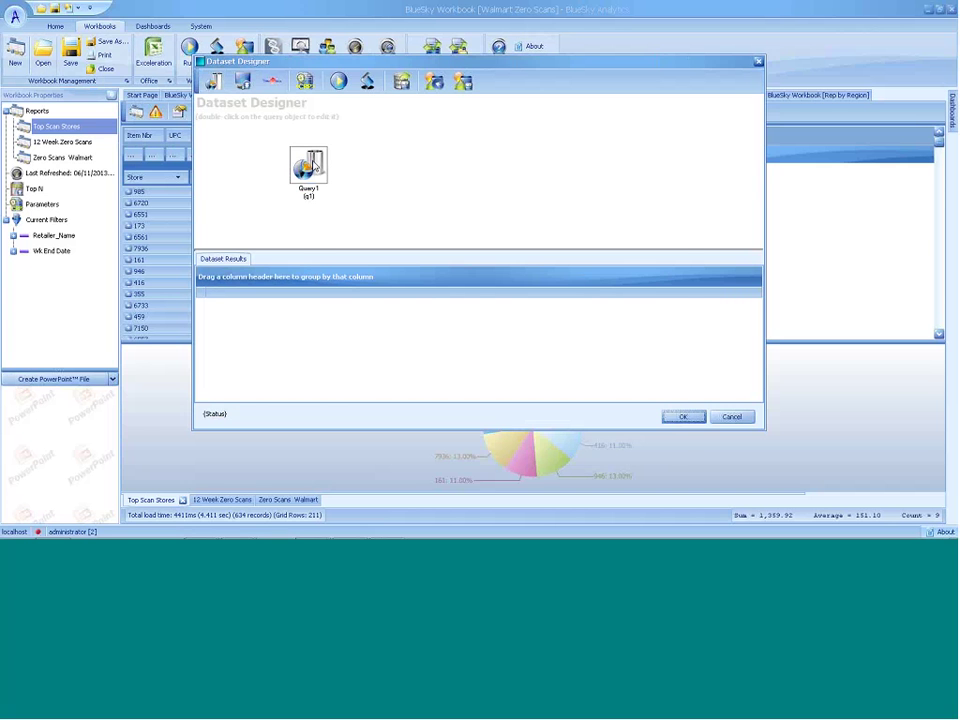
double_click(313, 165)
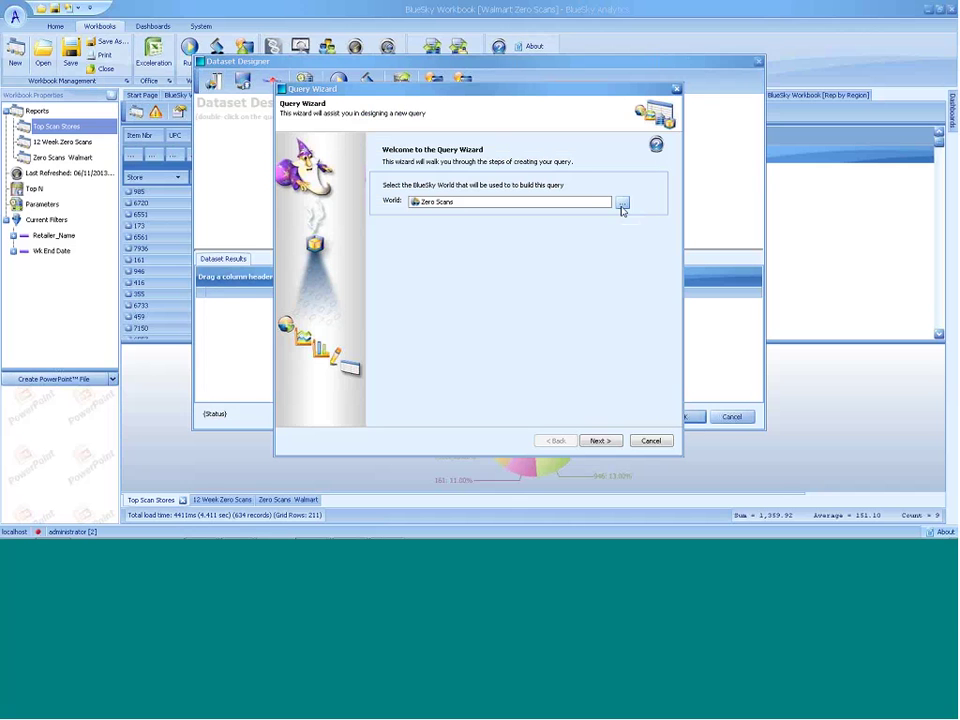
Set the query's world to POSmart Item and proceed to its column selection.
click(621, 204)
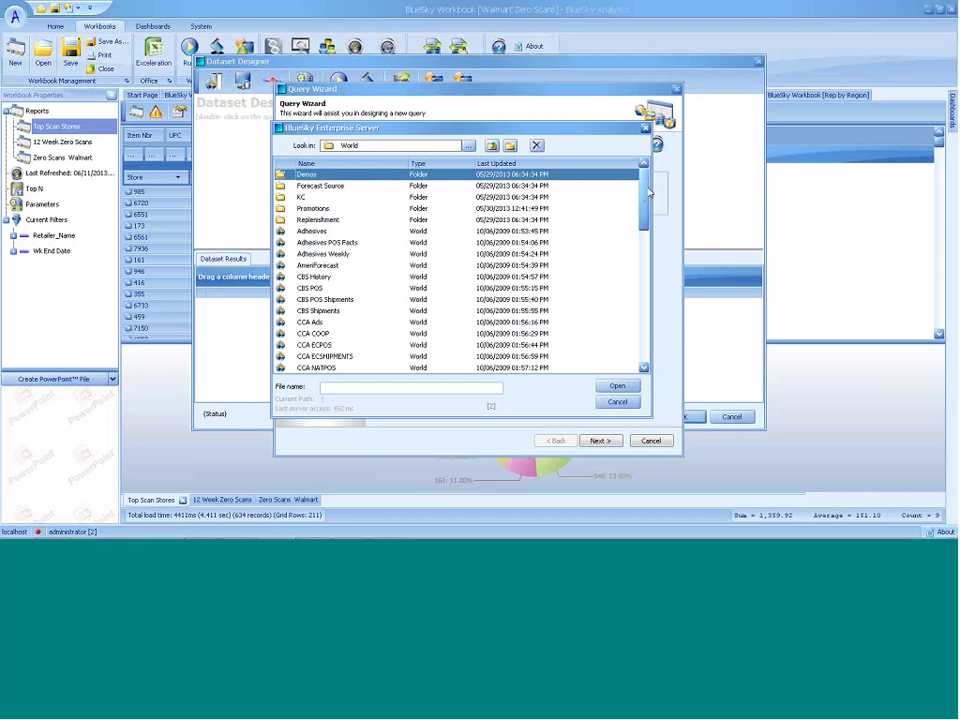
right_click(647, 196)
key(Escape)
drag(643, 196, 643, 300)
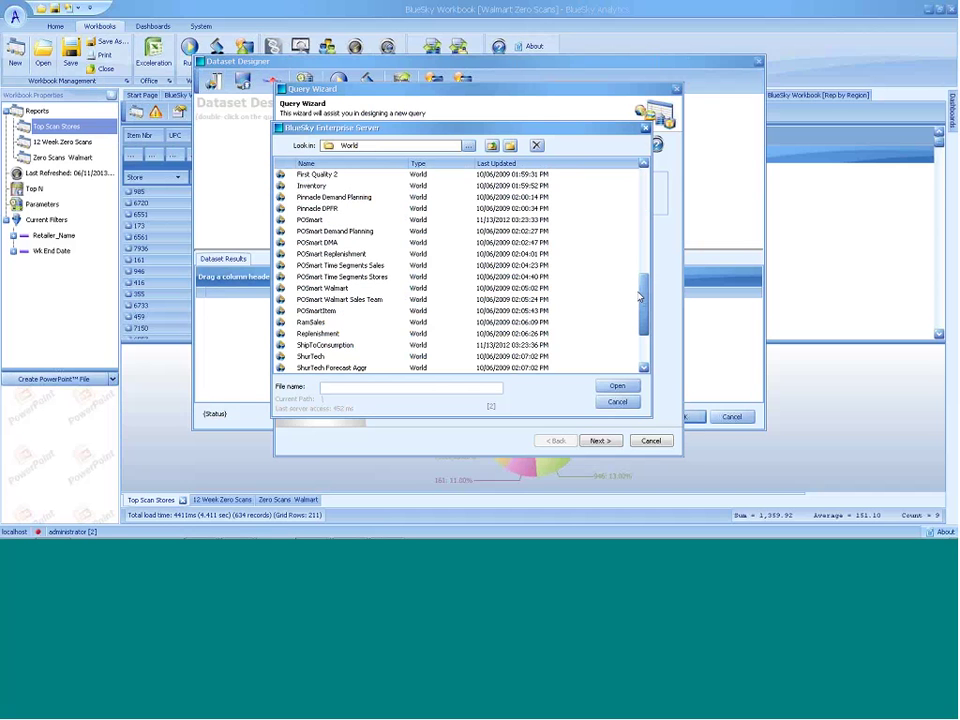
double_click(337, 312)
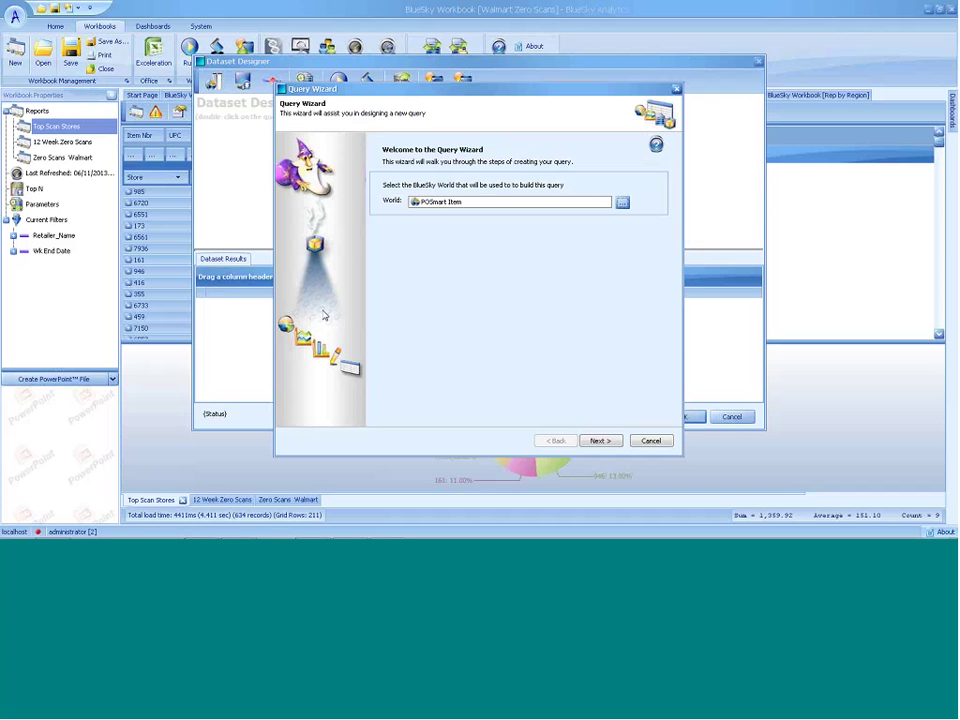
click(613, 441)
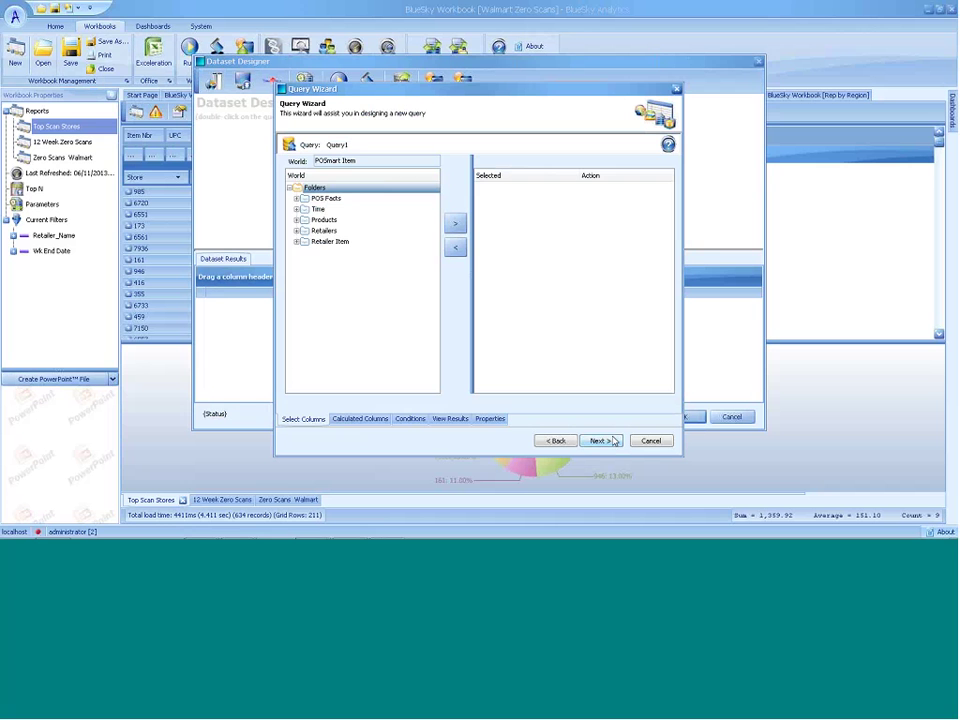
Examine the columns available in the POS Facts, Time, Products, Retailers and Retailer Item folders of the POSmart Item world.
click(297, 199)
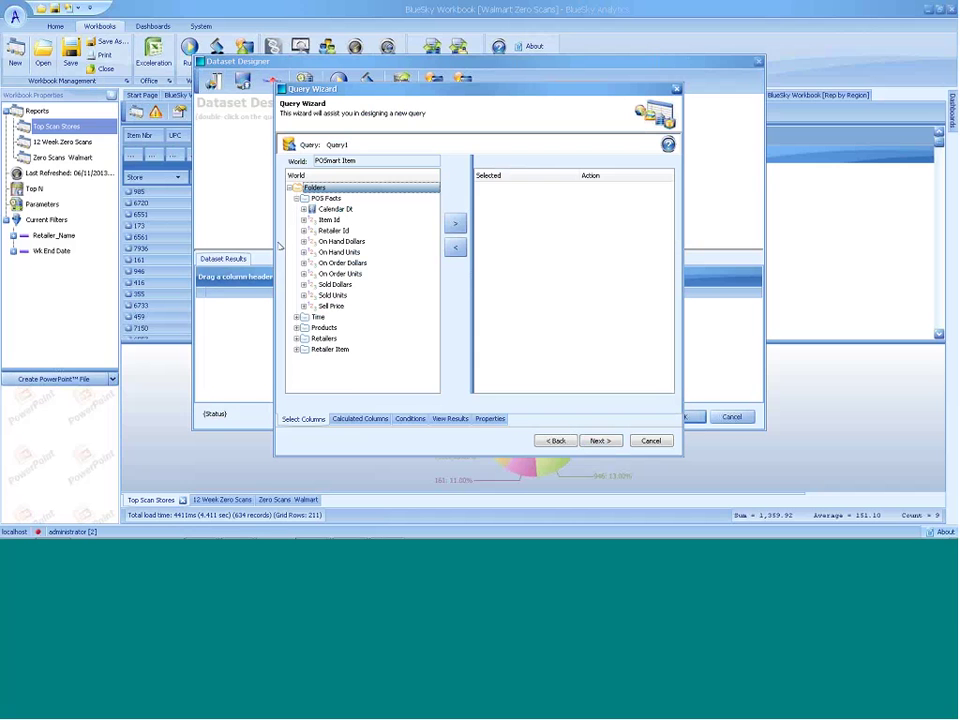
click(296, 317)
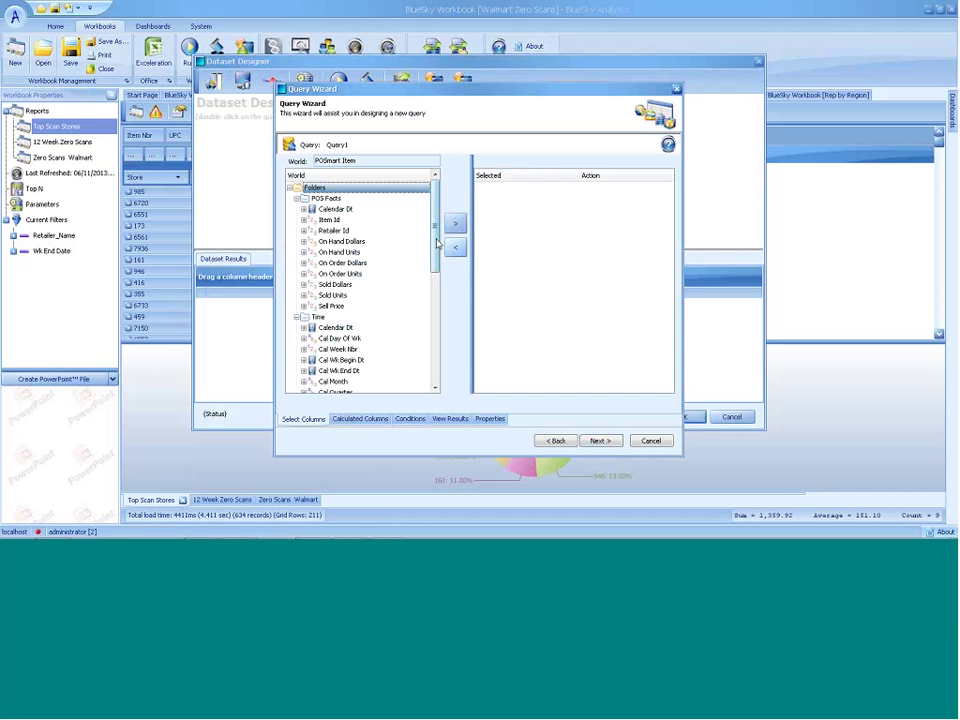
drag(436, 243, 435, 354)
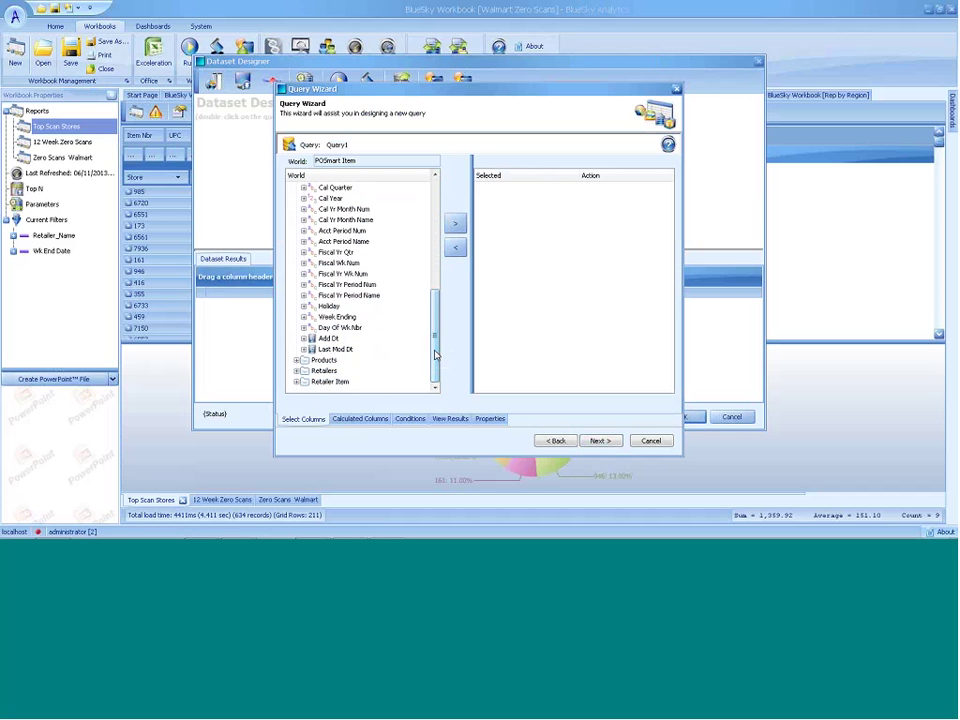
click(297, 360)
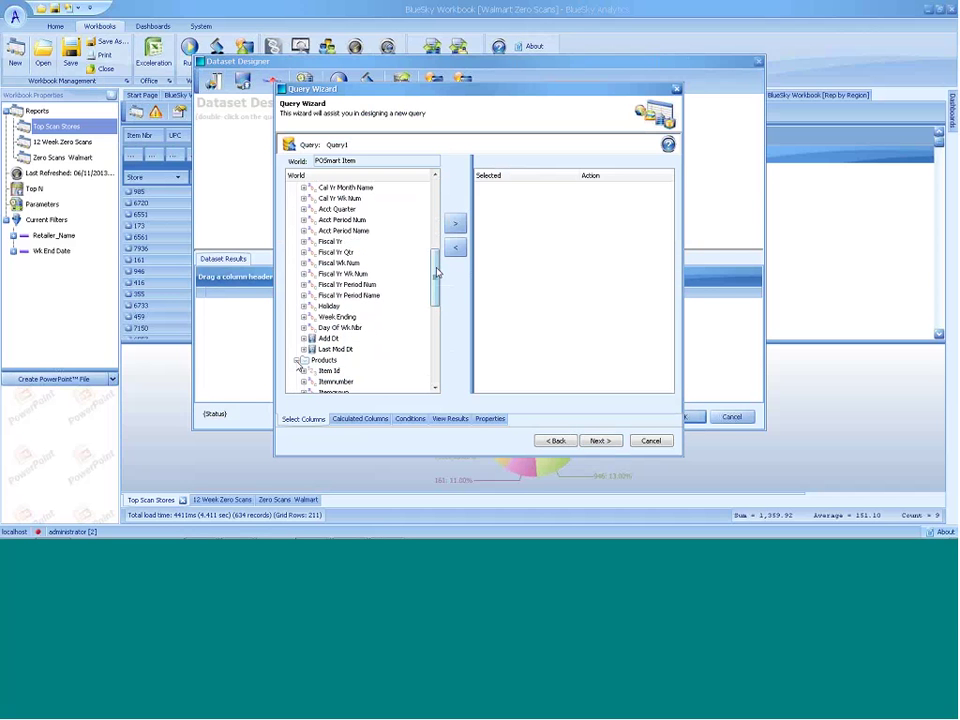
drag(437, 268, 436, 350)
click(297, 371)
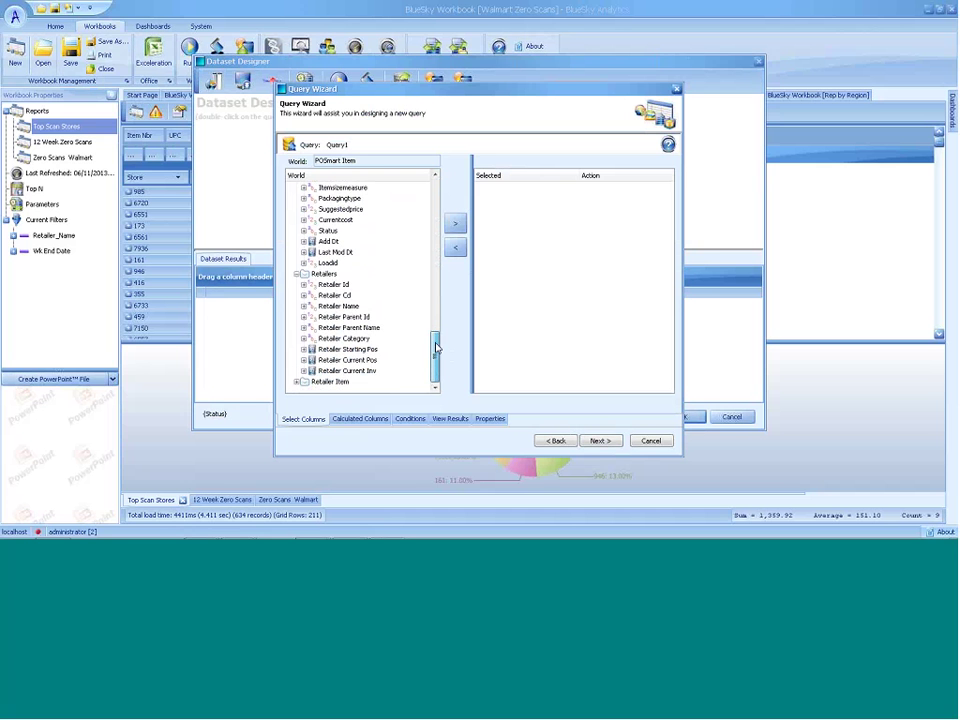
click(297, 381)
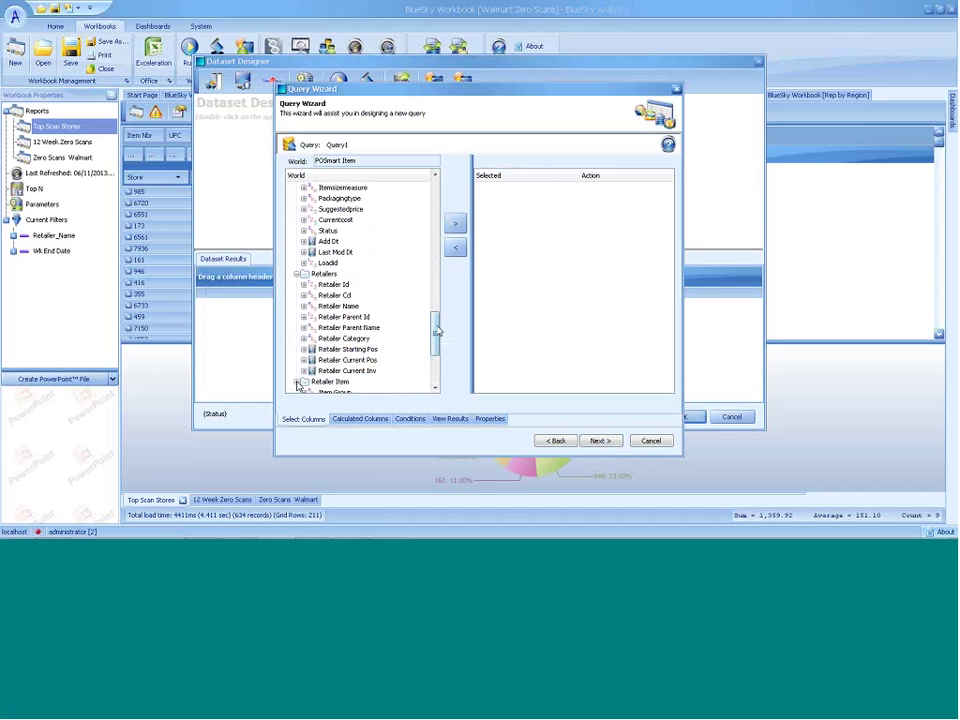
drag(436, 330, 437, 358)
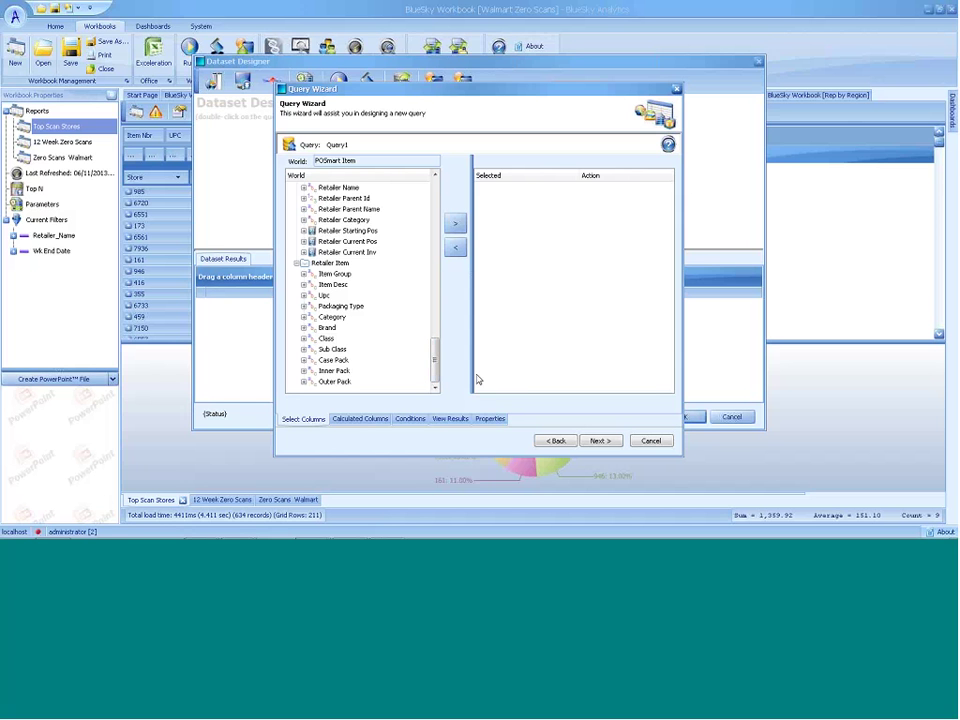
Change the query's world to Replenishment Flowcast from the Replenishment folder and proceed to its column selection.
click(556, 441)
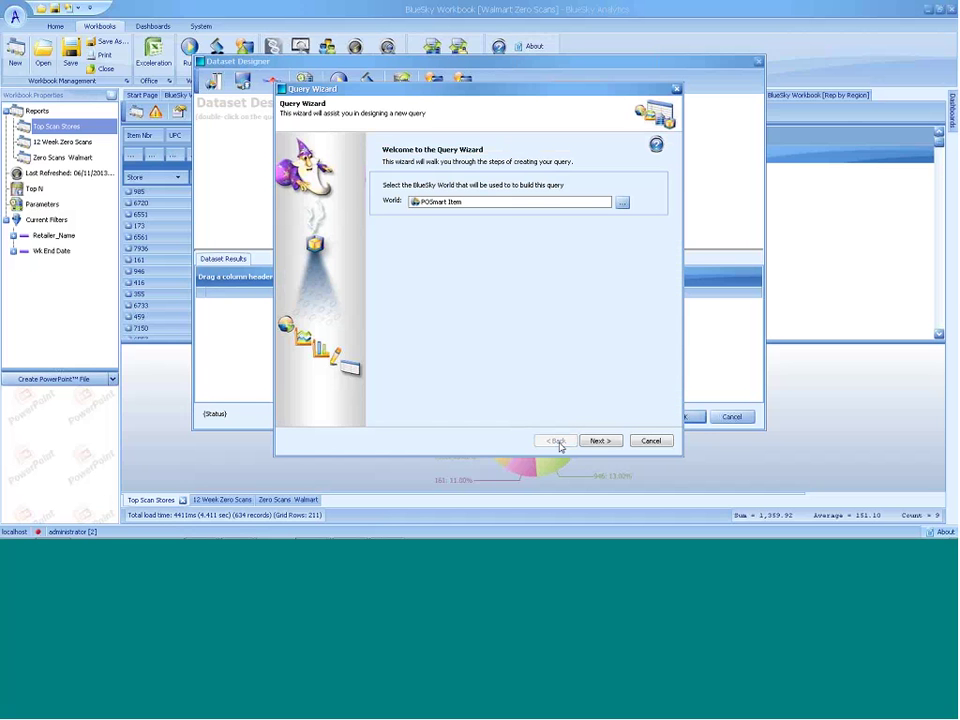
click(624, 204)
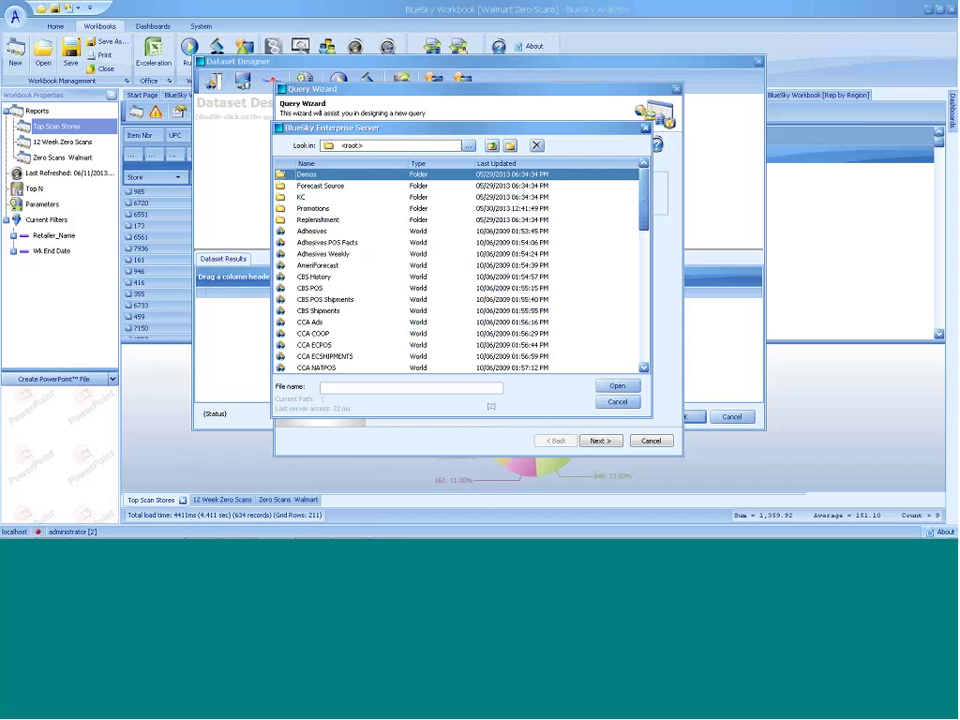
double_click(318, 219)
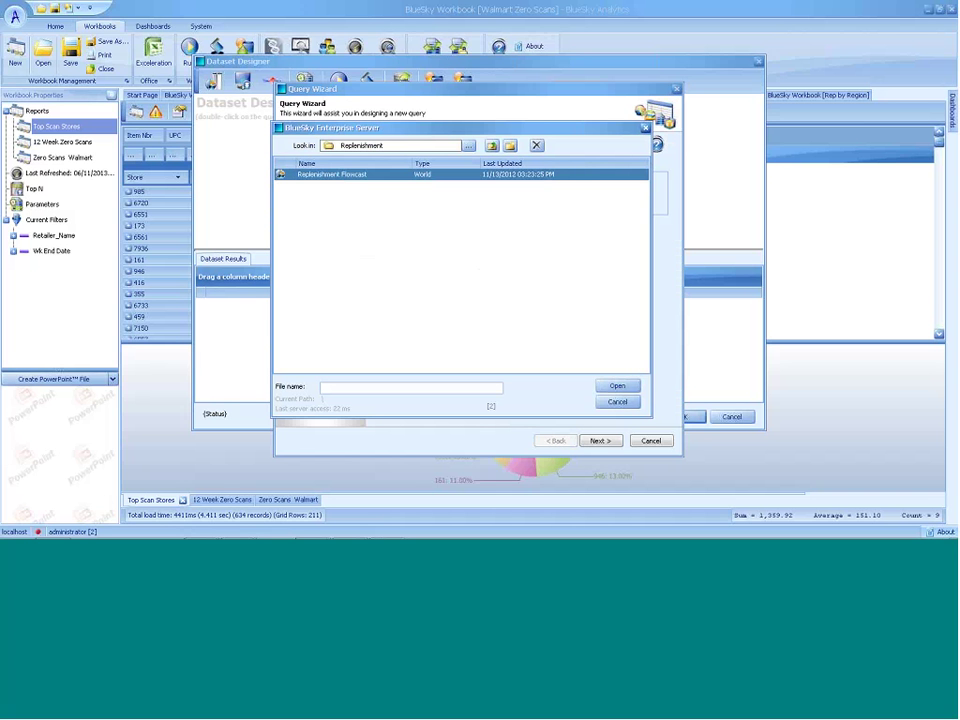
double_click(284, 174)
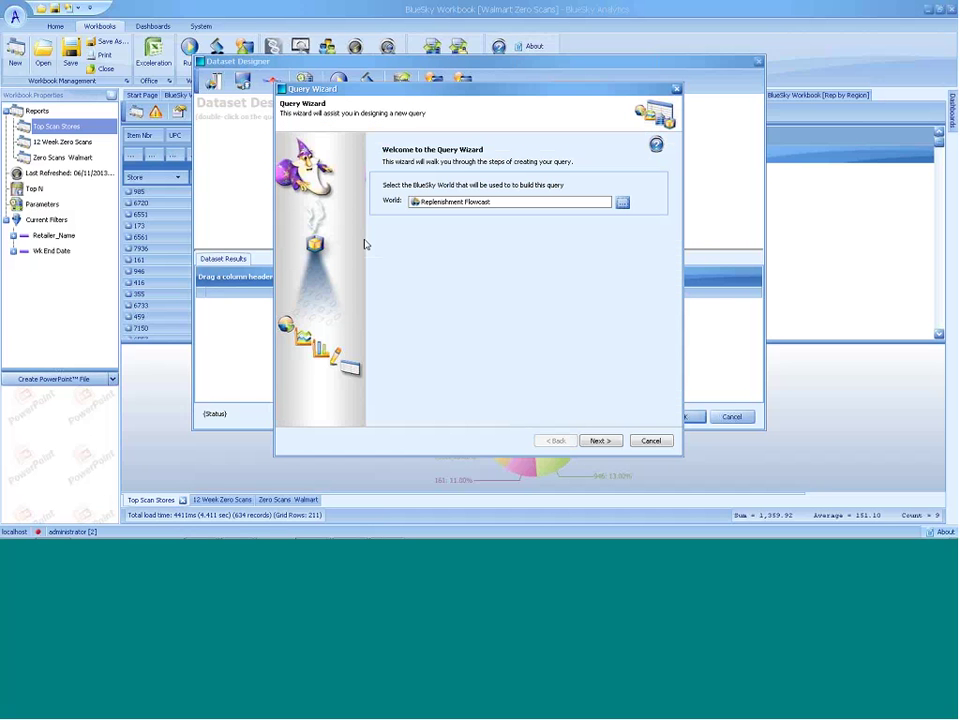
click(600, 441)
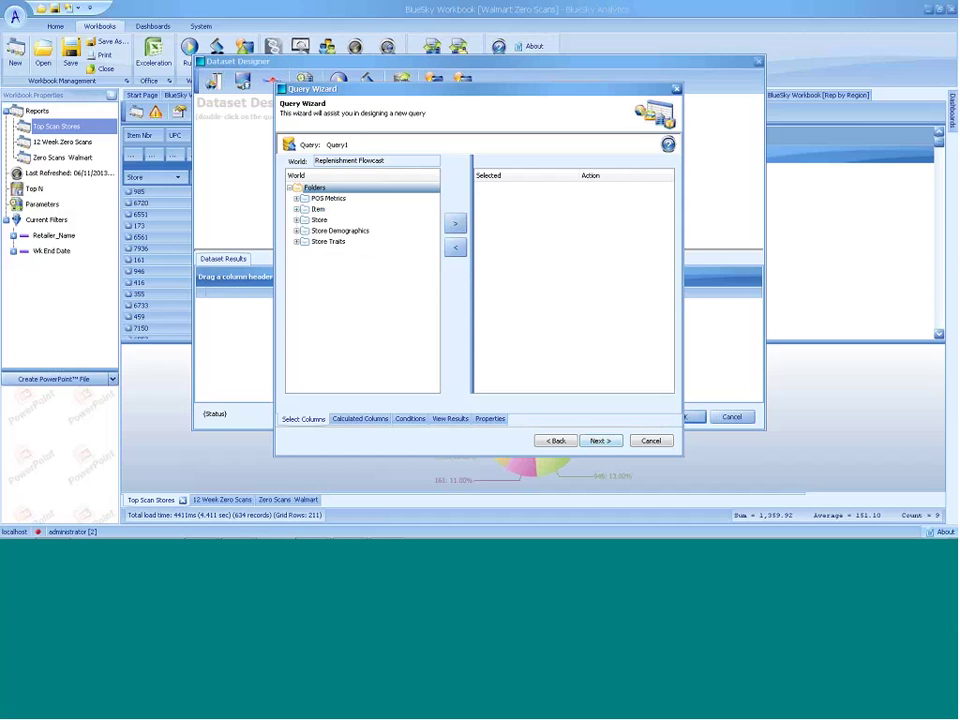
Examine the Forecast, CY Units Sold and Replenishment columns under POS Metrics in the Replenishment Flowcast world.
click(296, 198)
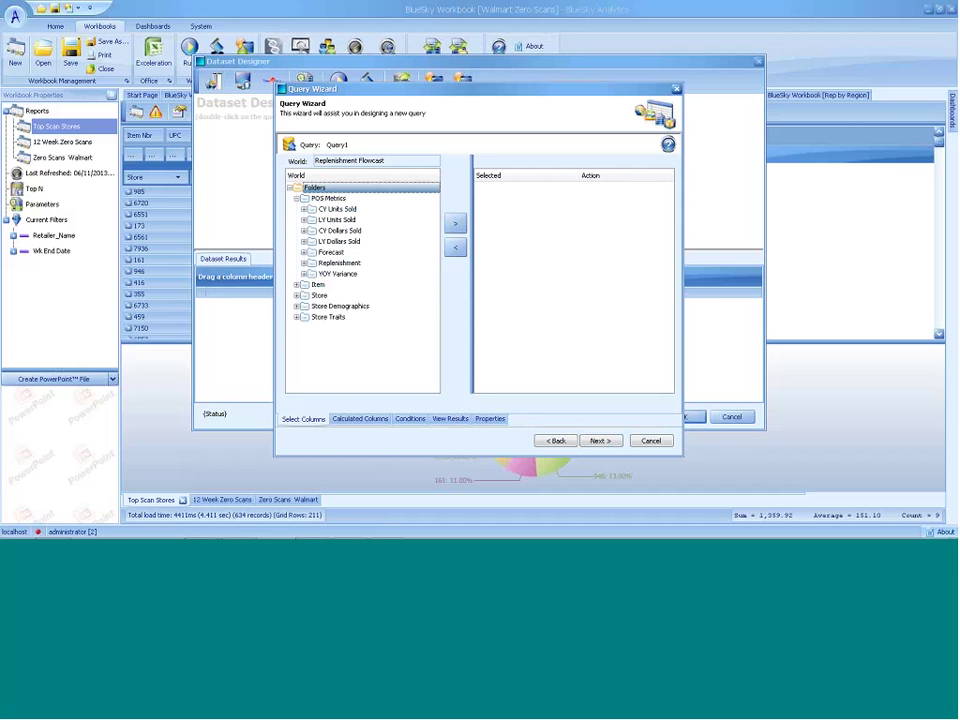
click(304, 252)
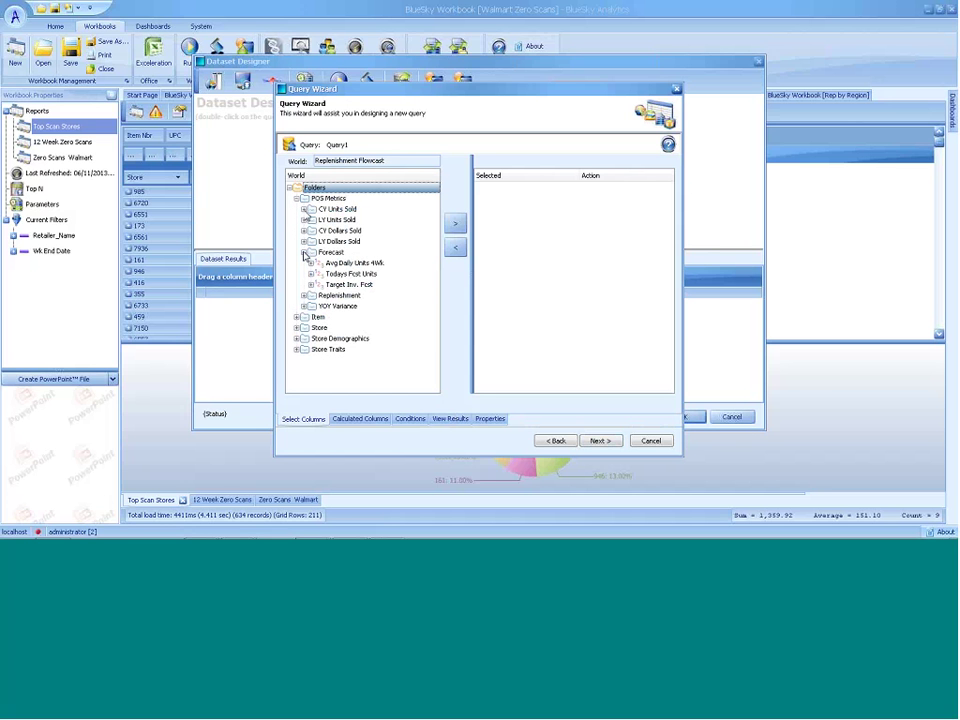
click(304, 209)
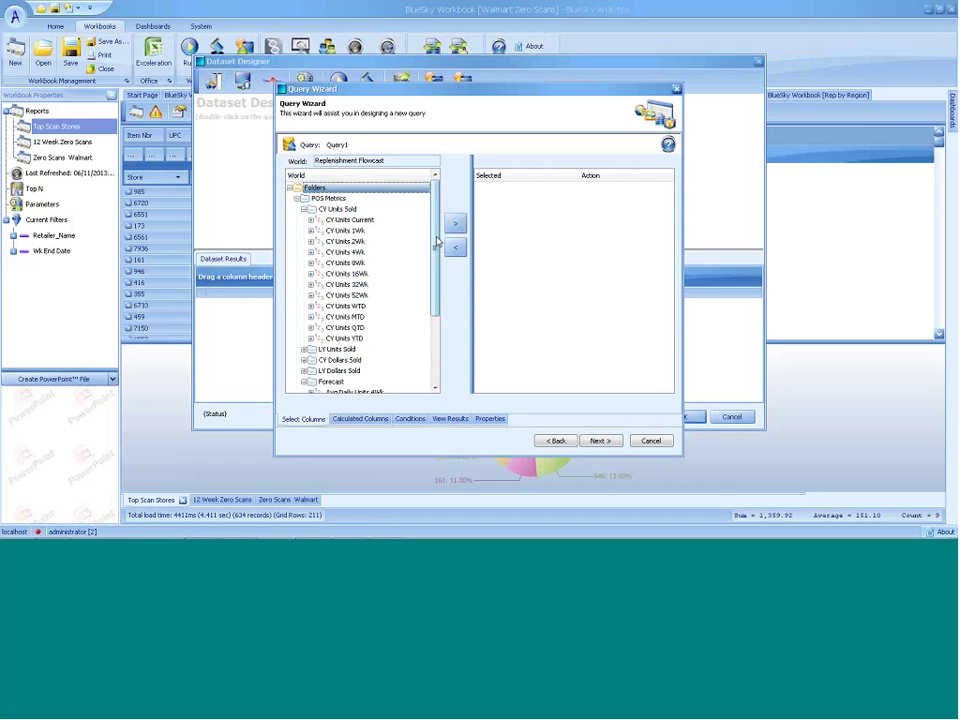
drag(436, 241, 435, 292)
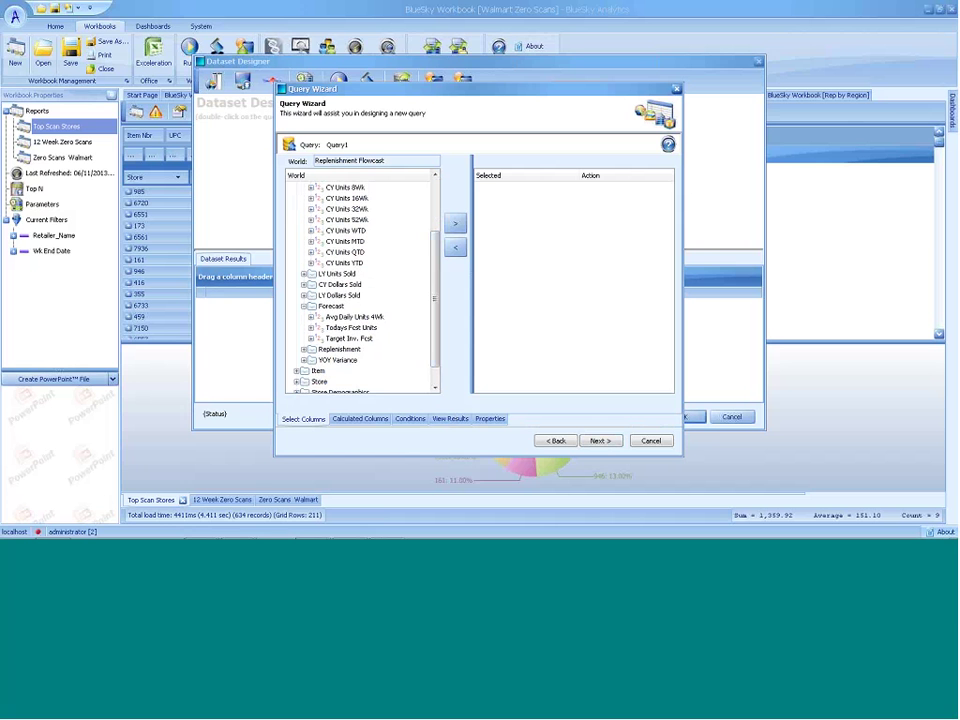
click(304, 351)
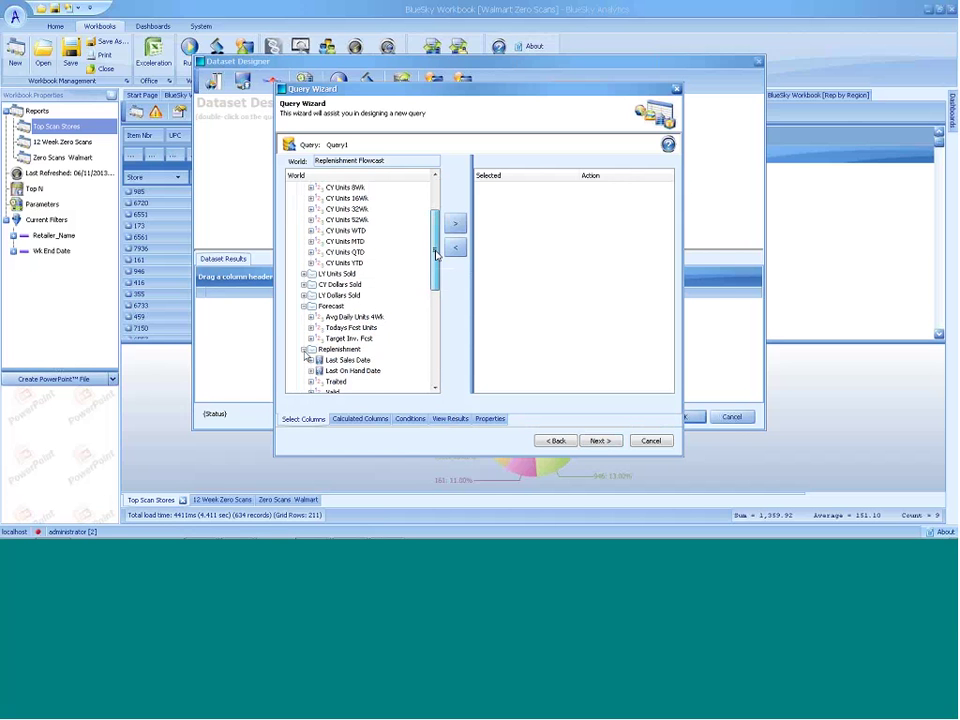
drag(433, 277, 434, 341)
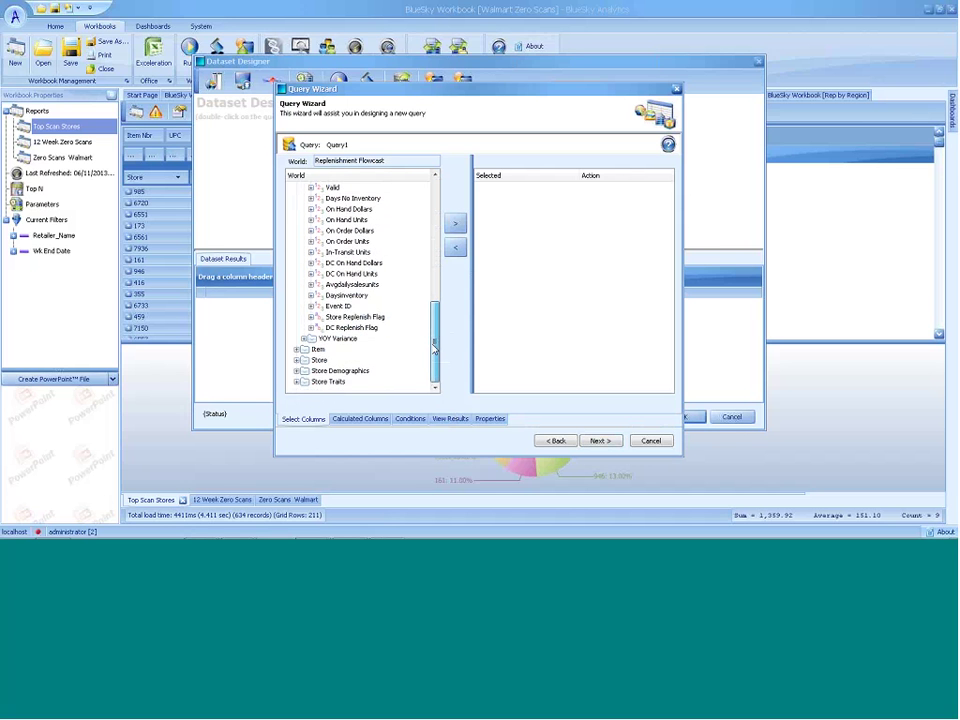
drag(435, 342, 435, 347)
Examine the columns offered in the Item and Store folders of the Replenishment Flowcast world.
click(297, 350)
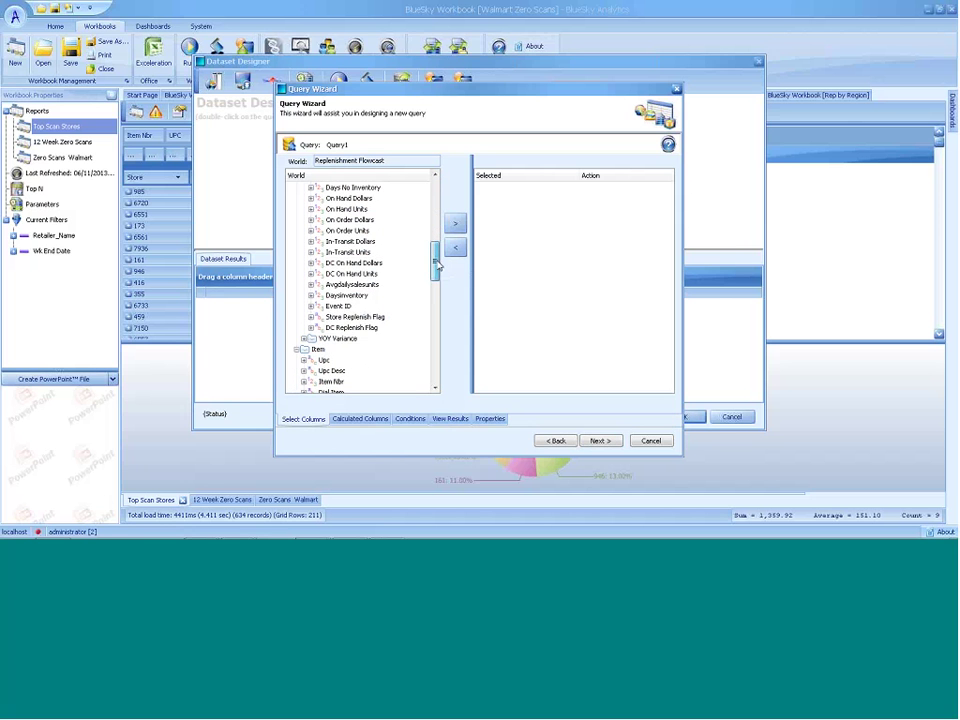
drag(435, 254, 441, 292)
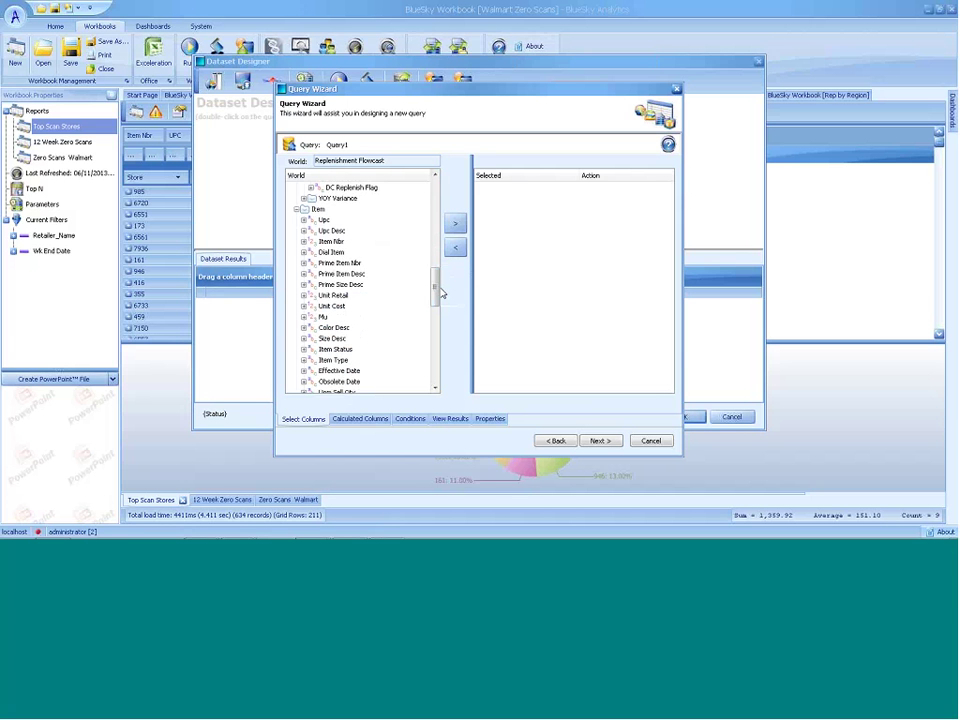
drag(438, 293, 435, 376)
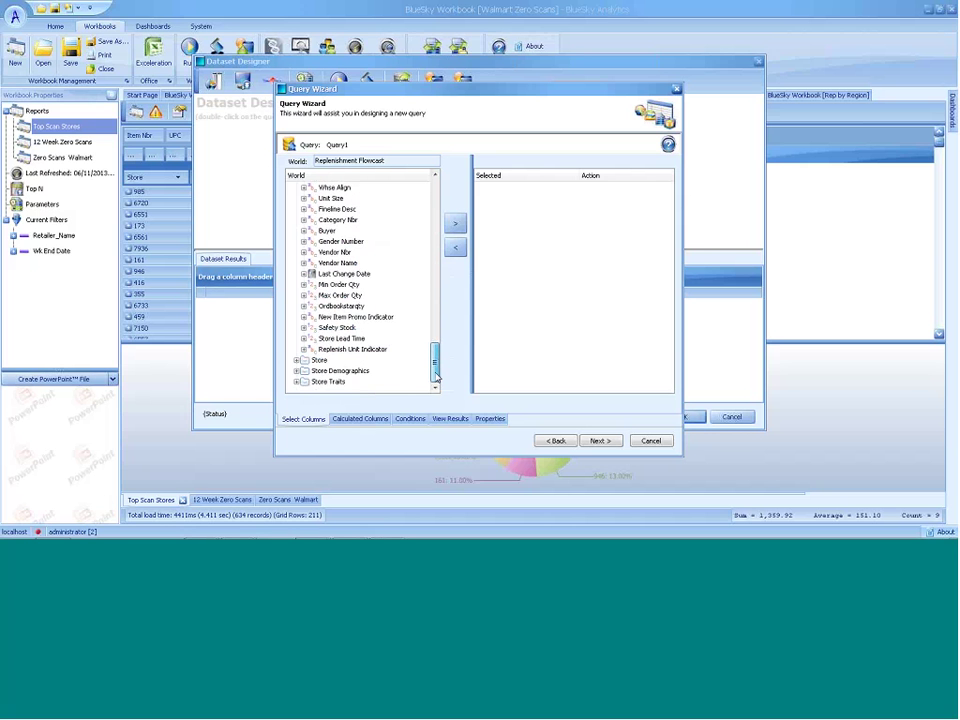
click(297, 360)
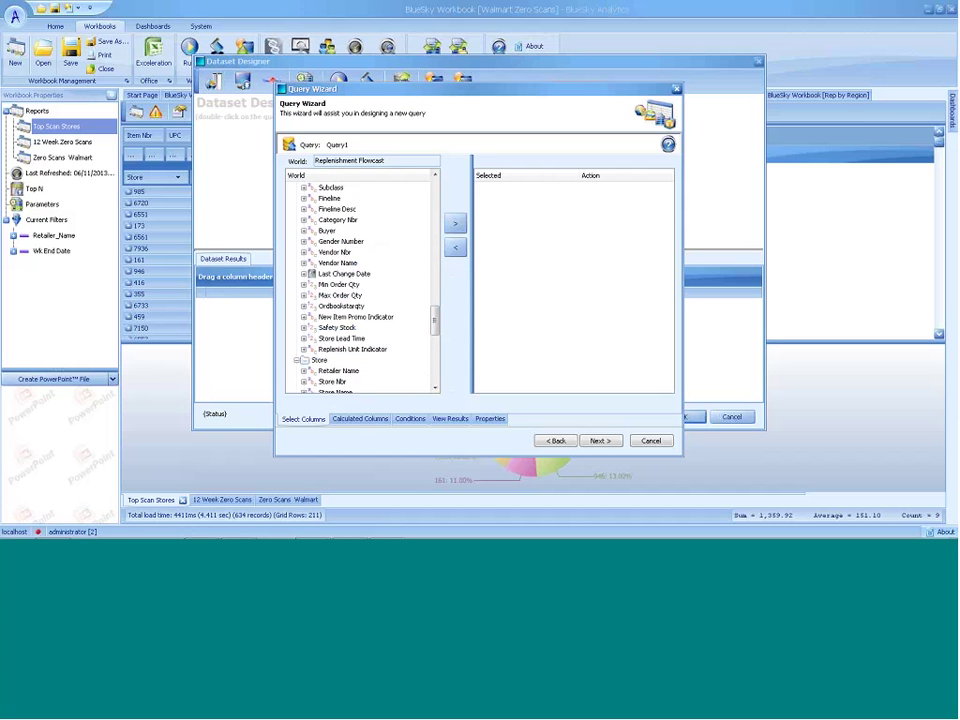
drag(434, 320, 440, 352)
text(stor)
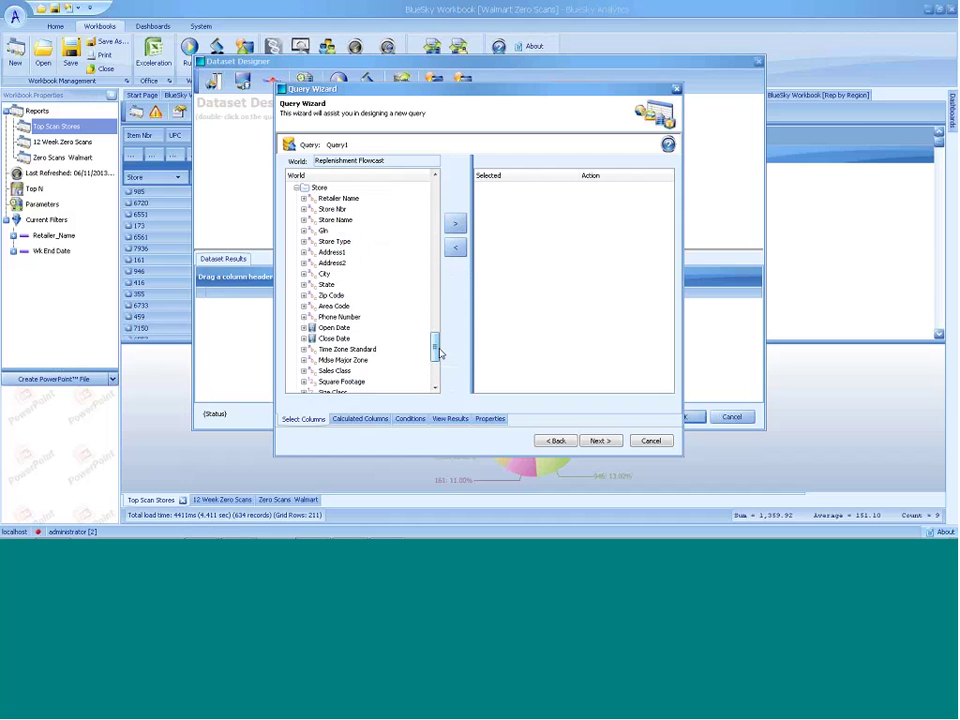
Examine the remaining Store columns and those in the Store Demographics and Store Traits folders of the Replenishment Flowcast world.
drag(439, 352, 440, 374)
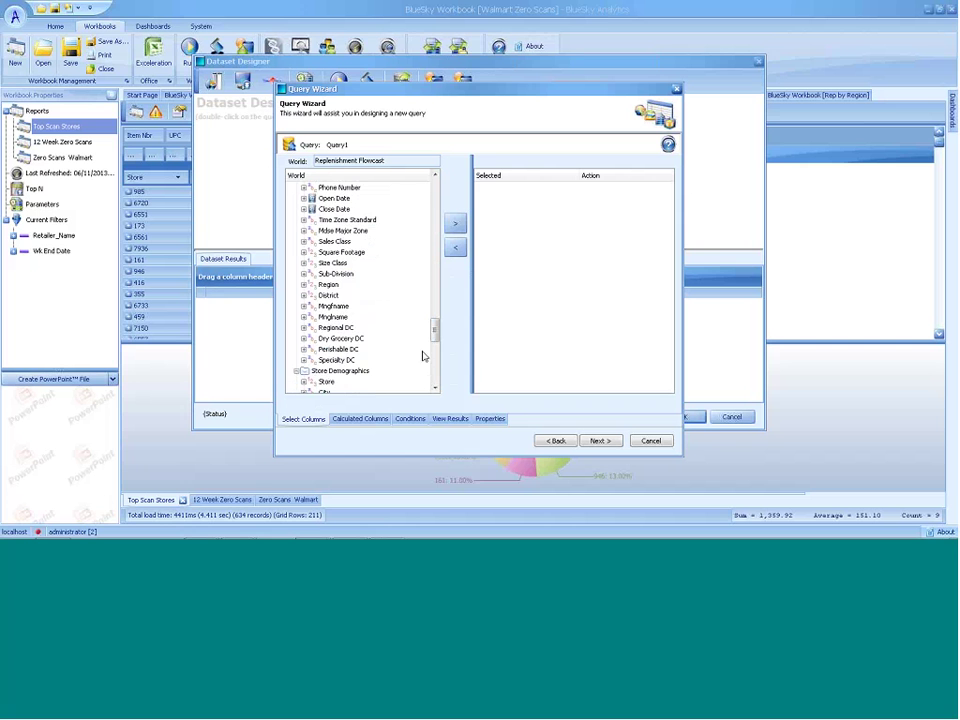
drag(435, 327, 438, 358)
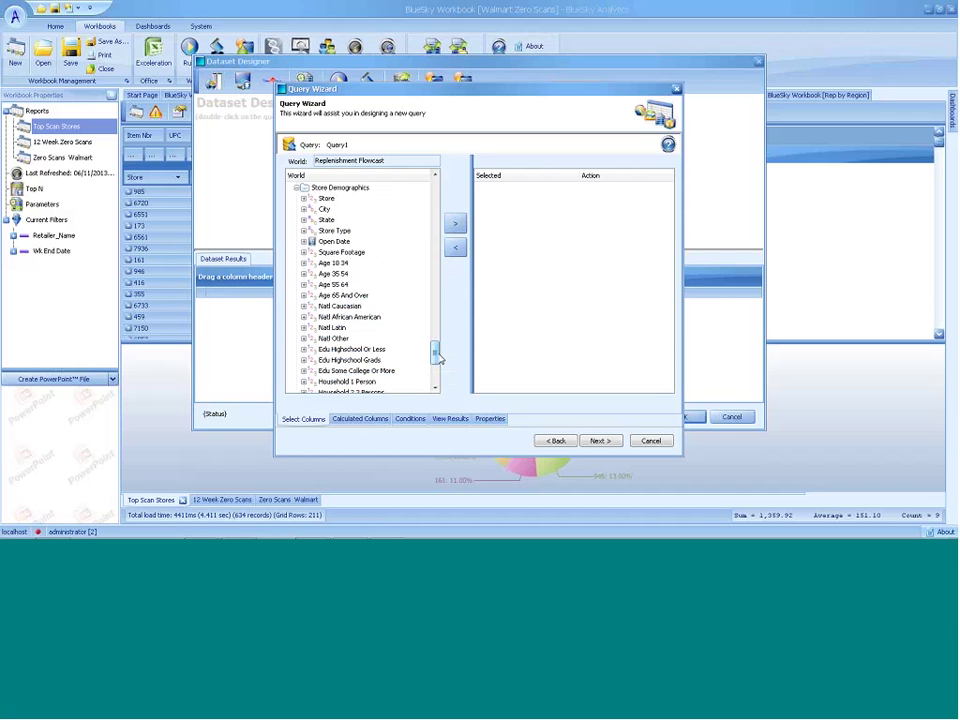
scroll(435, 355, down, 5)
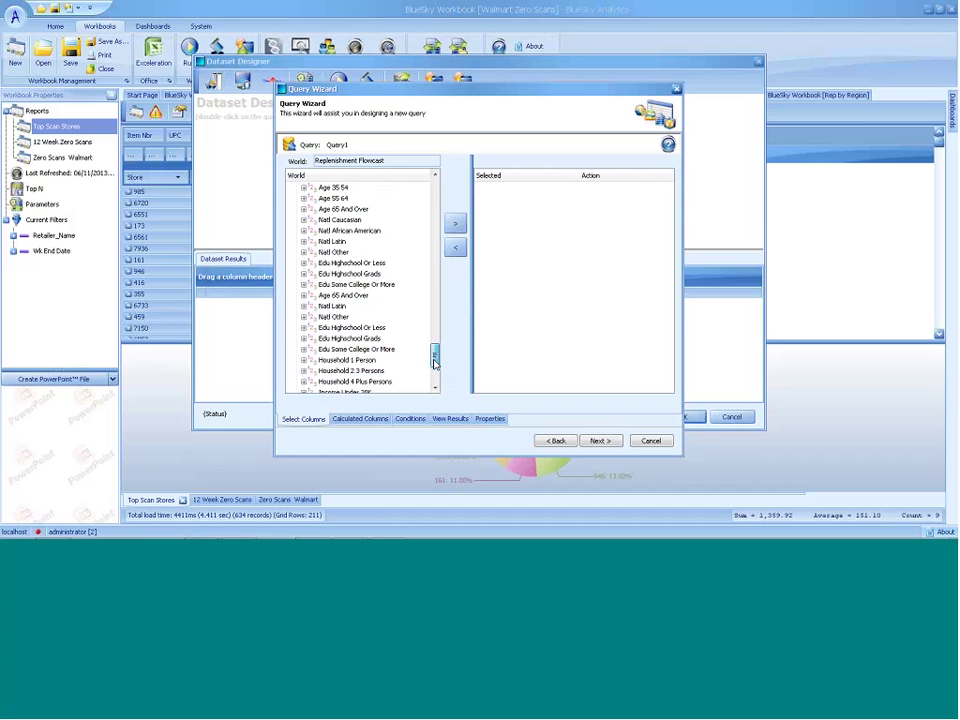
click(297, 382)
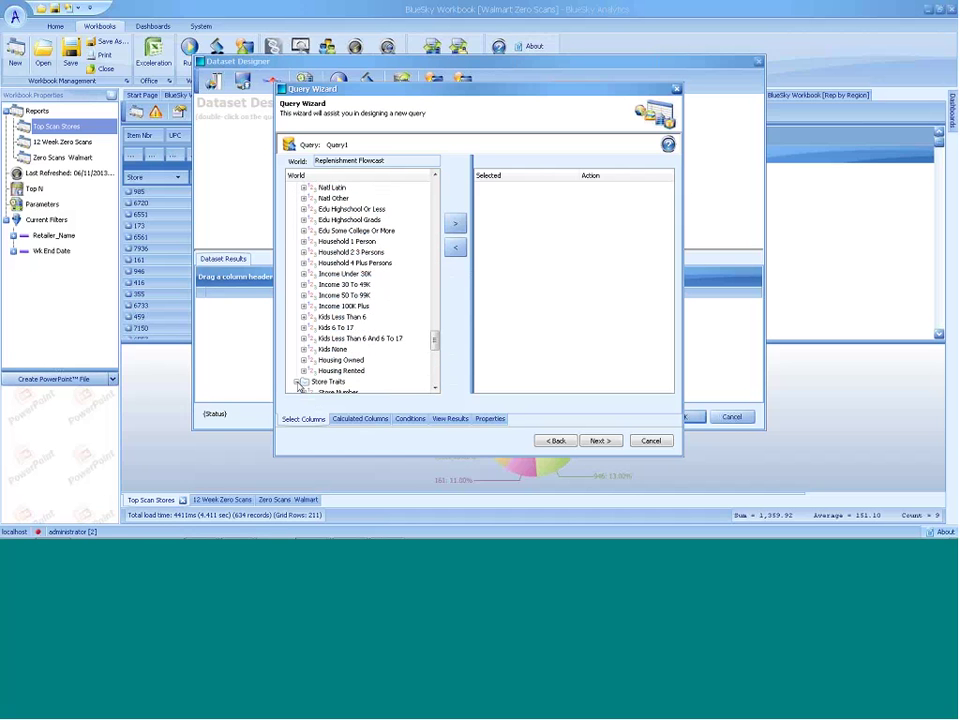
drag(435, 348, 434, 388)
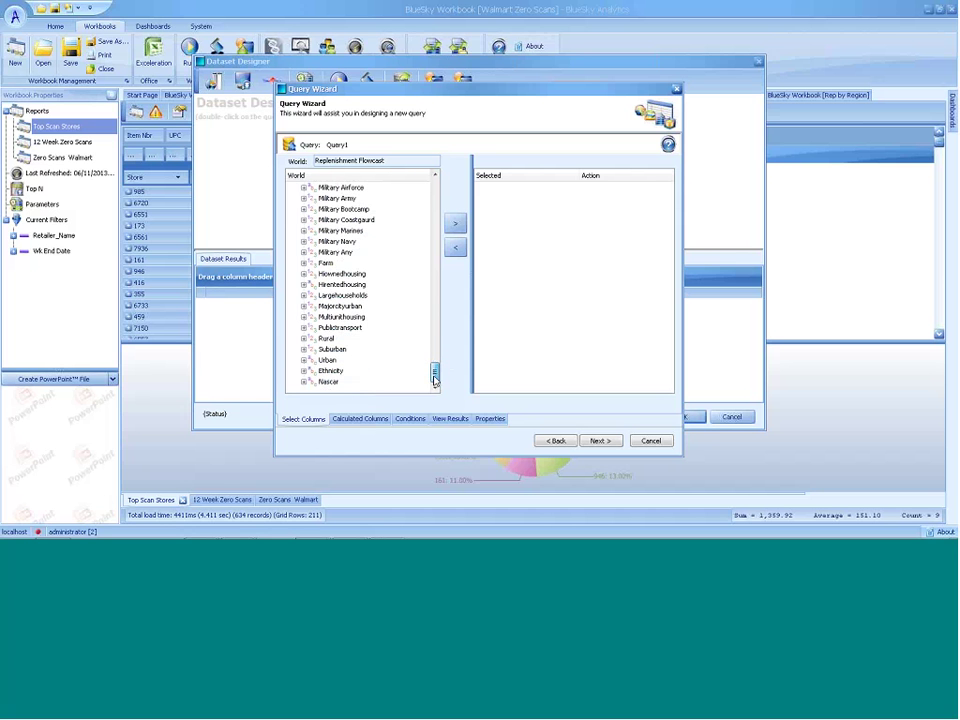
Cancel the Query Wizard and the Dataset Designer to return to the Walmart Zero Scans workbook.
click(551, 442)
click(646, 442)
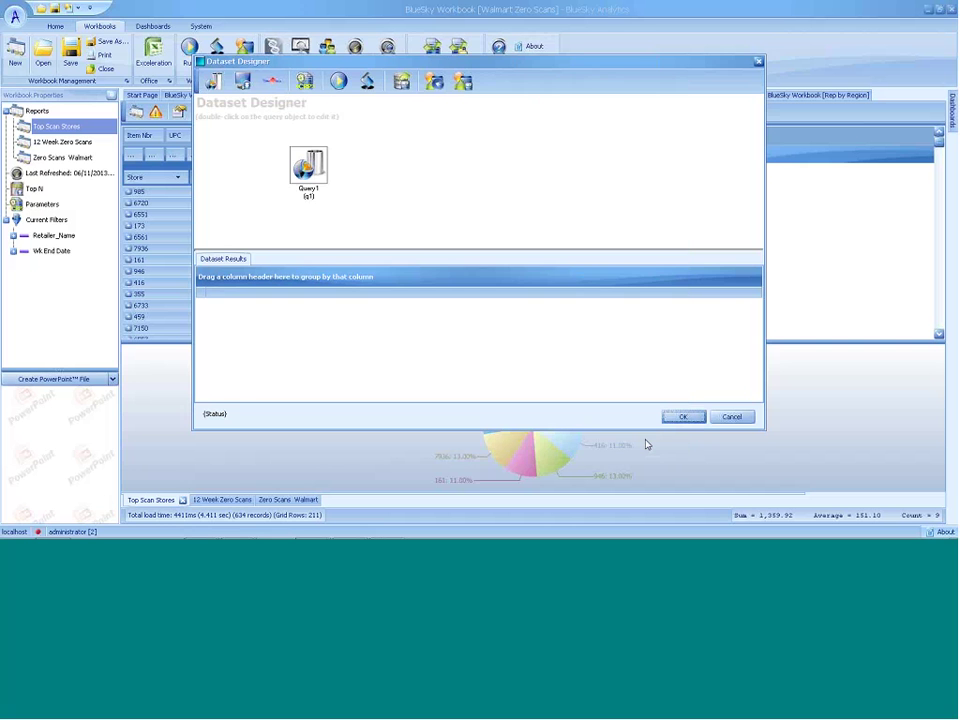
click(731, 418)
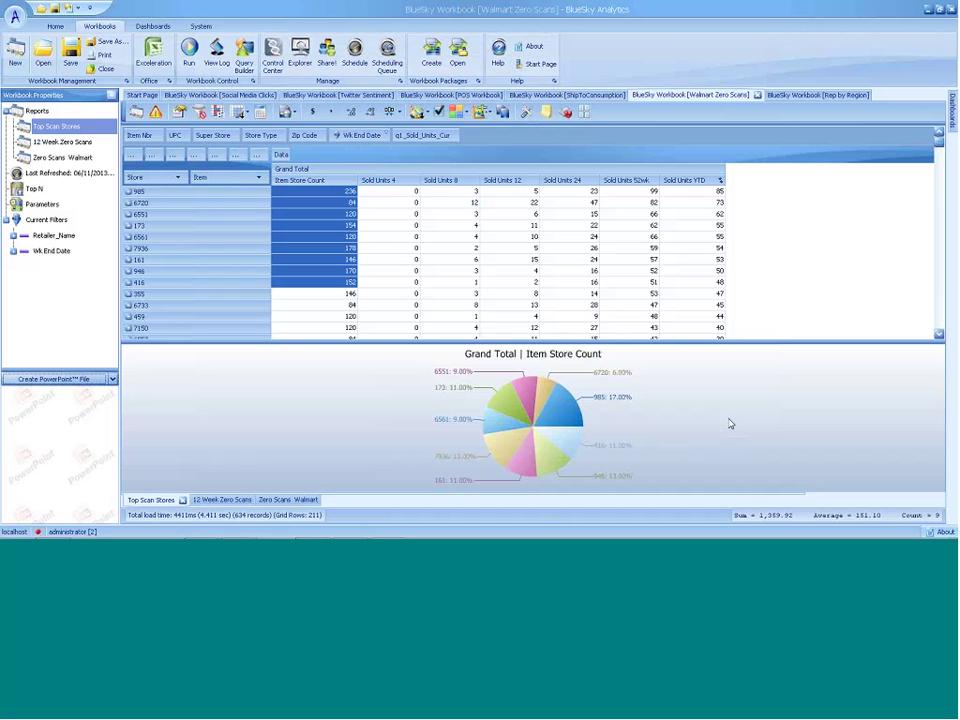
Export all reports from all open workbooks with Exceleration to a new XLSX file on the Desktop, and open the file in Excel.
click(155, 55)
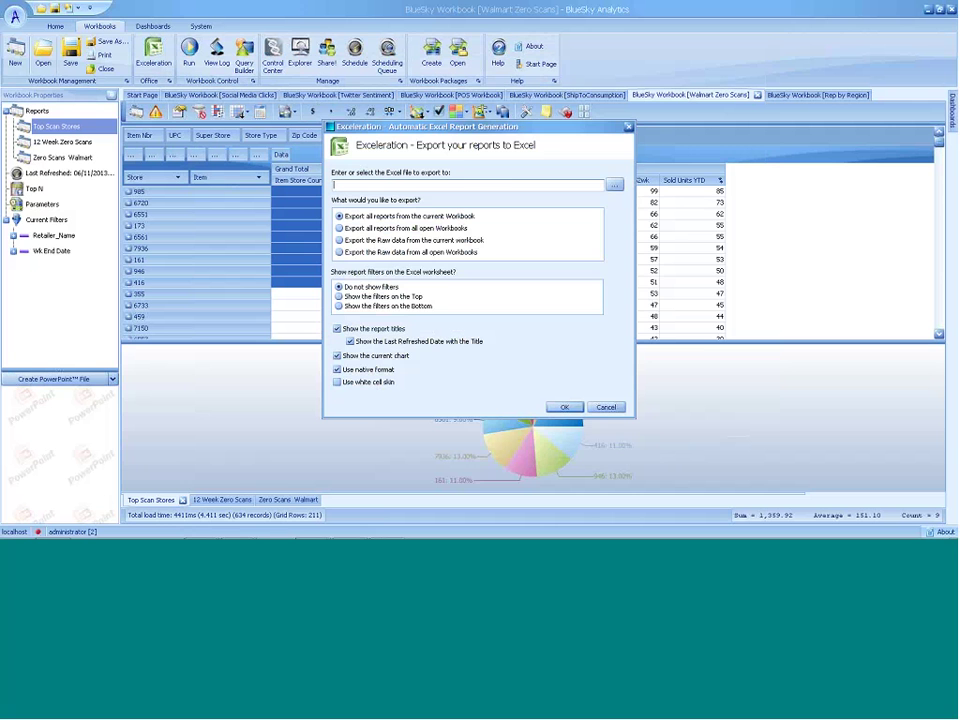
click(614, 187)
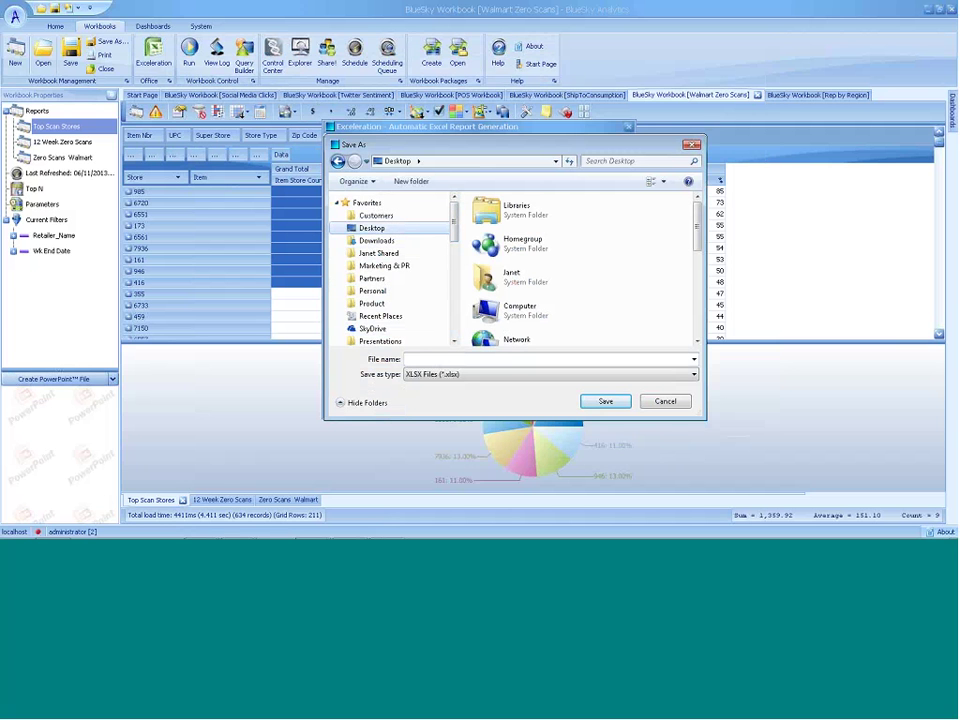
click(445, 359)
text(jk)
key(Return)
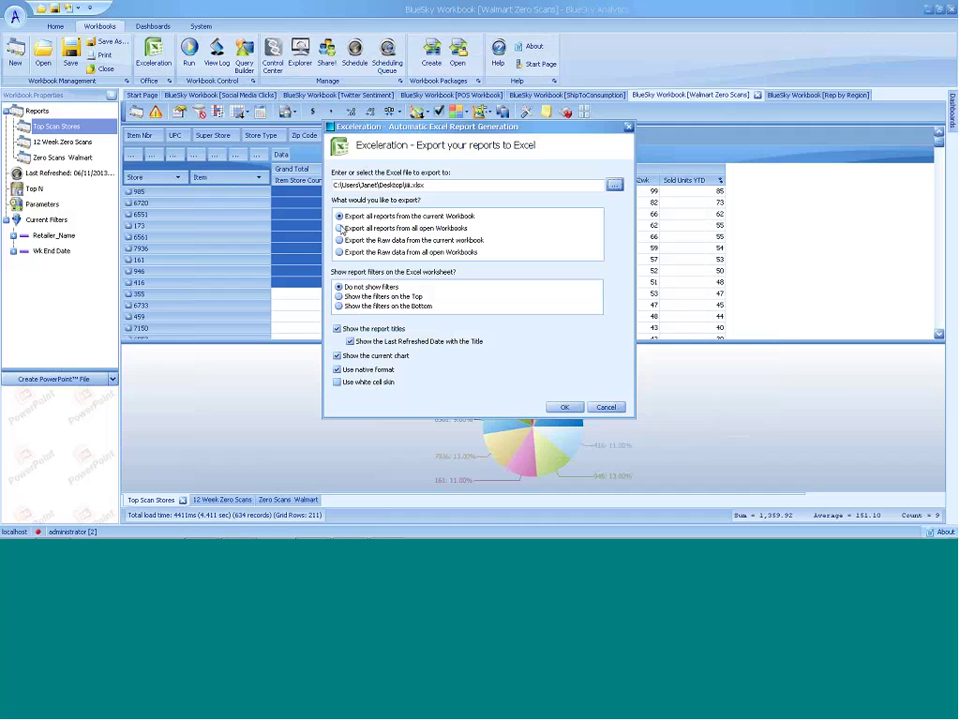
click(561, 407)
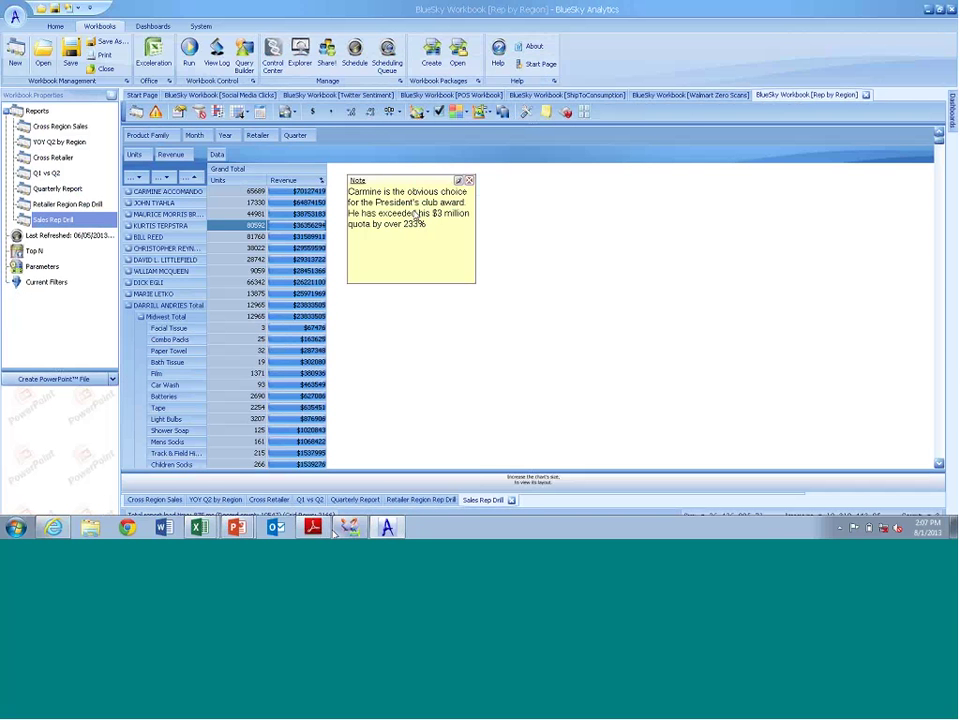
mouse_move(237, 527)
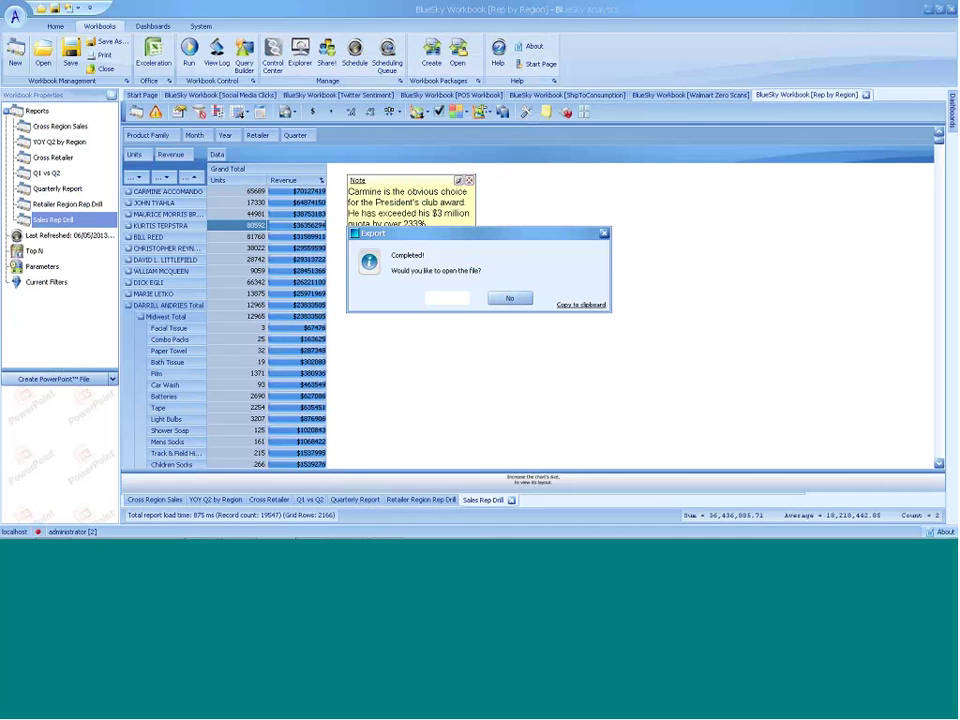
click(439, 299)
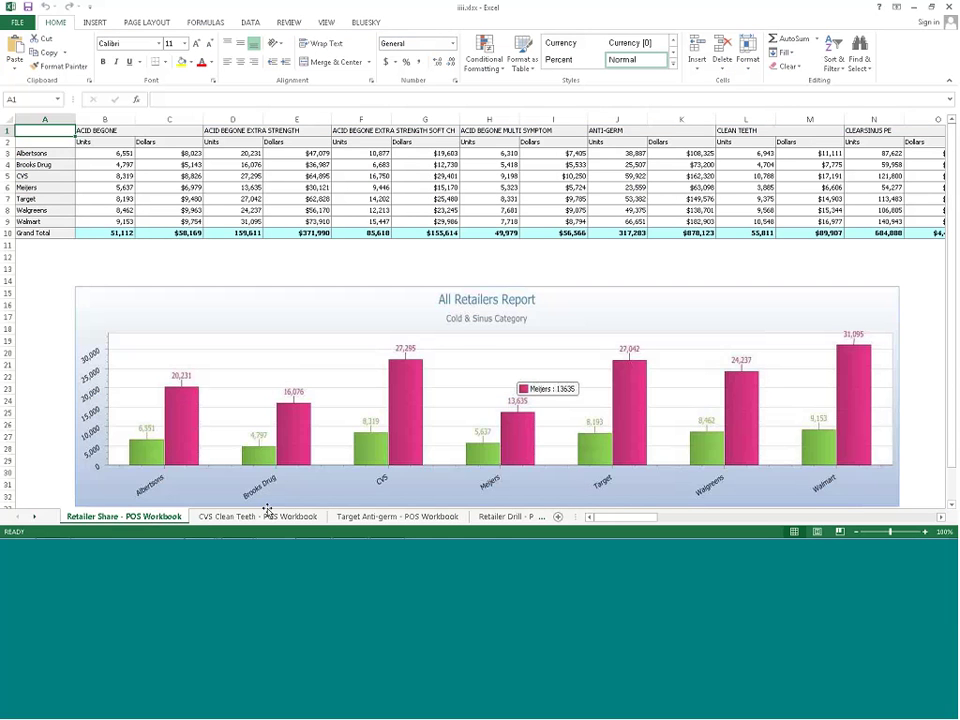
Look through the exported report worksheets from CVS Clean Teeth through to Sales Rep Drill - Rep by Region.
click(267, 513)
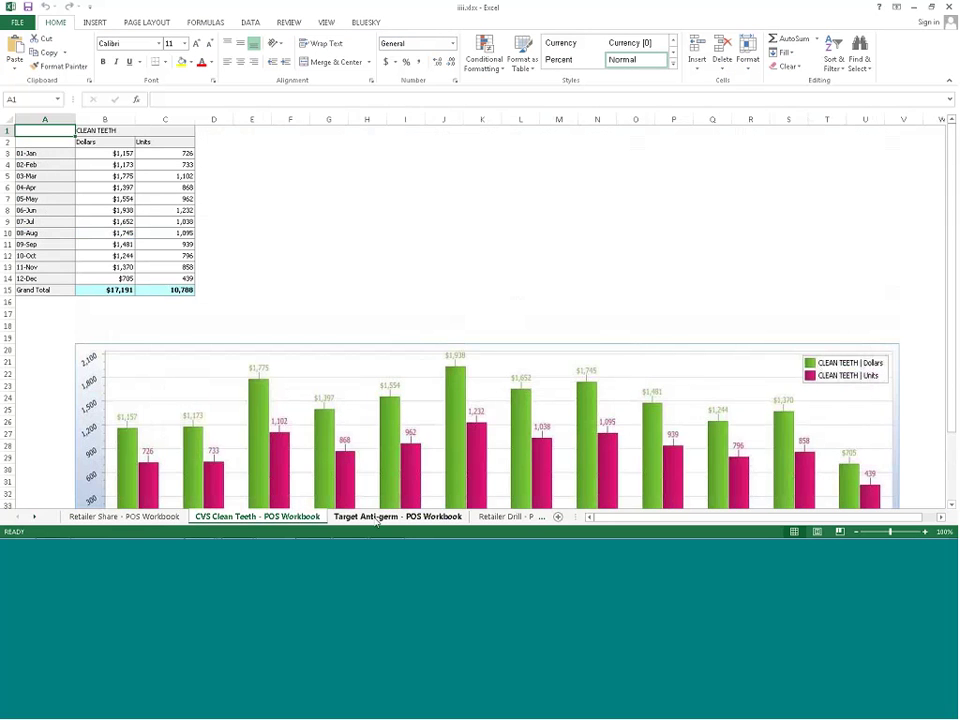
click(377, 516)
click(506, 516)
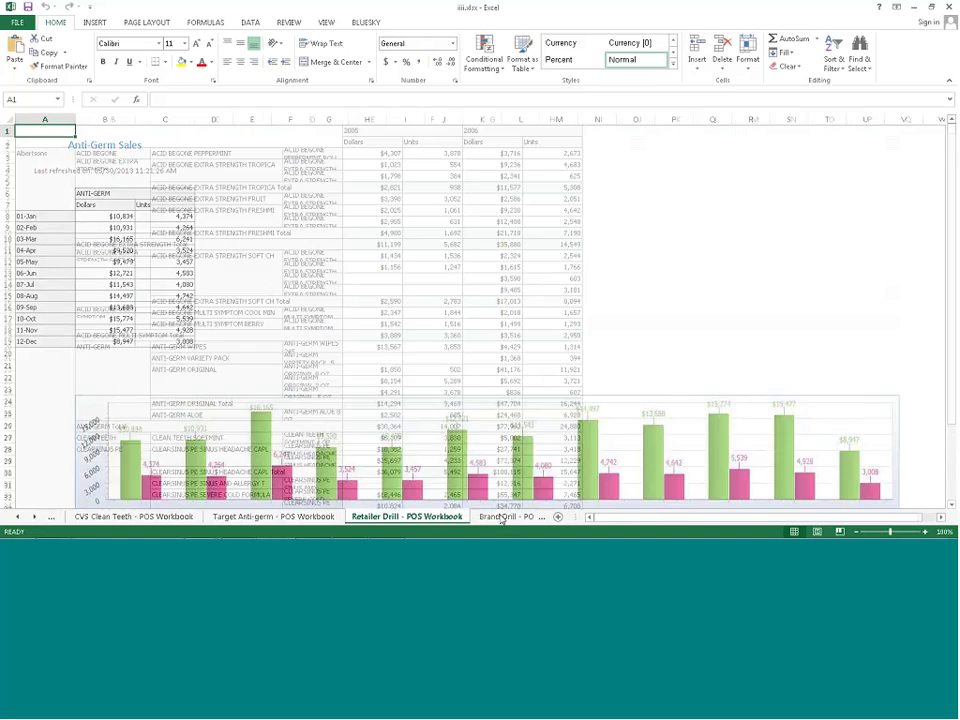
click(503, 517)
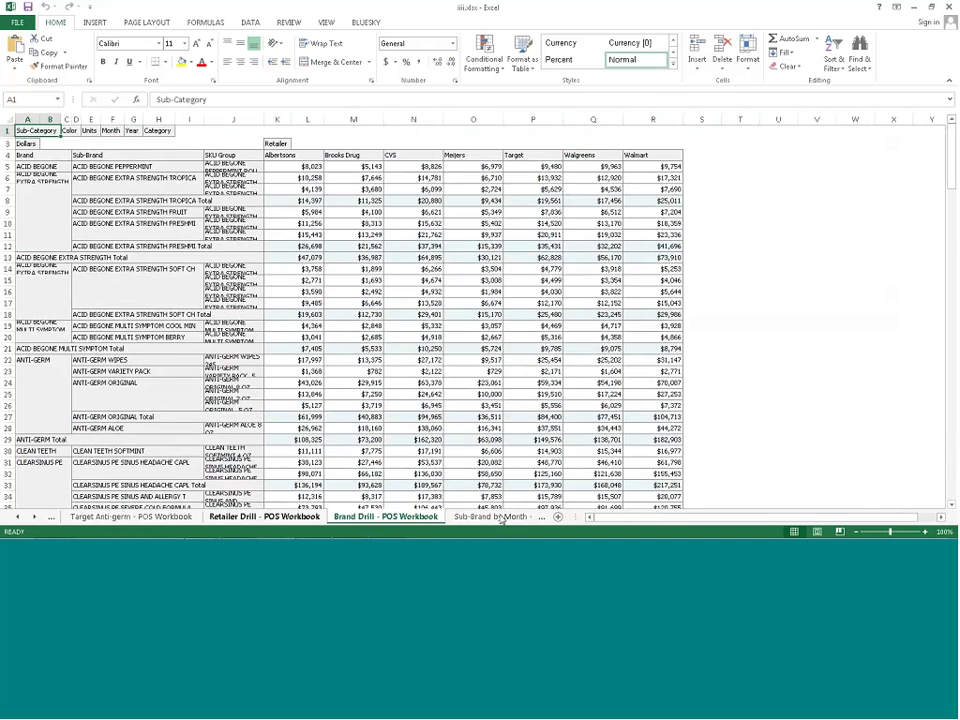
click(503, 517)
click(503, 517)
click(503, 517)
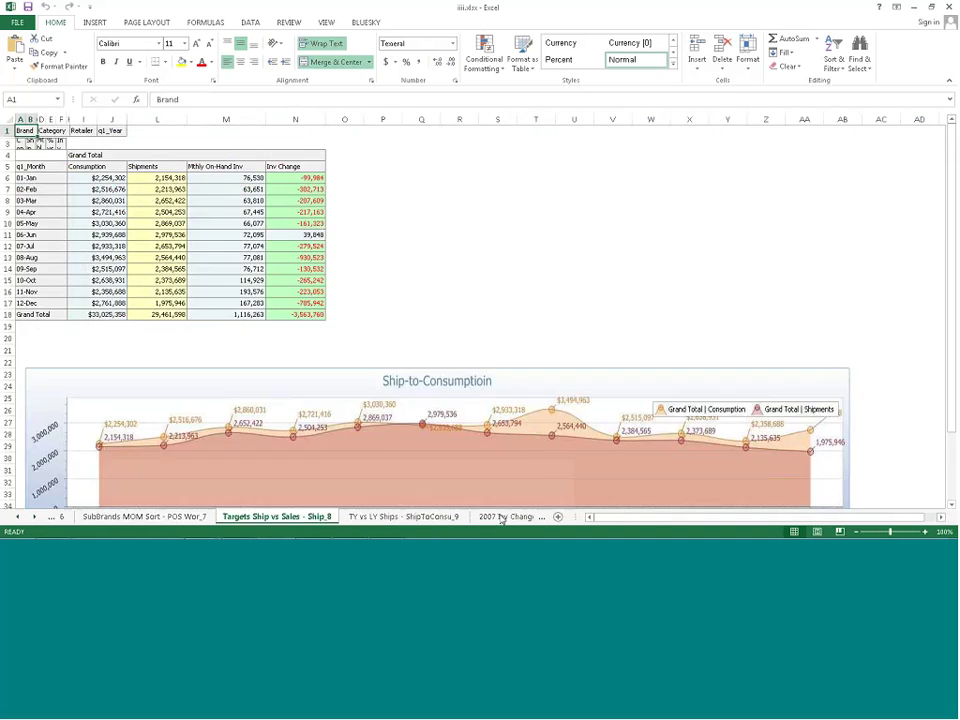
click(503, 517)
click(503, 517)
click(503, 517)
click(503, 517)
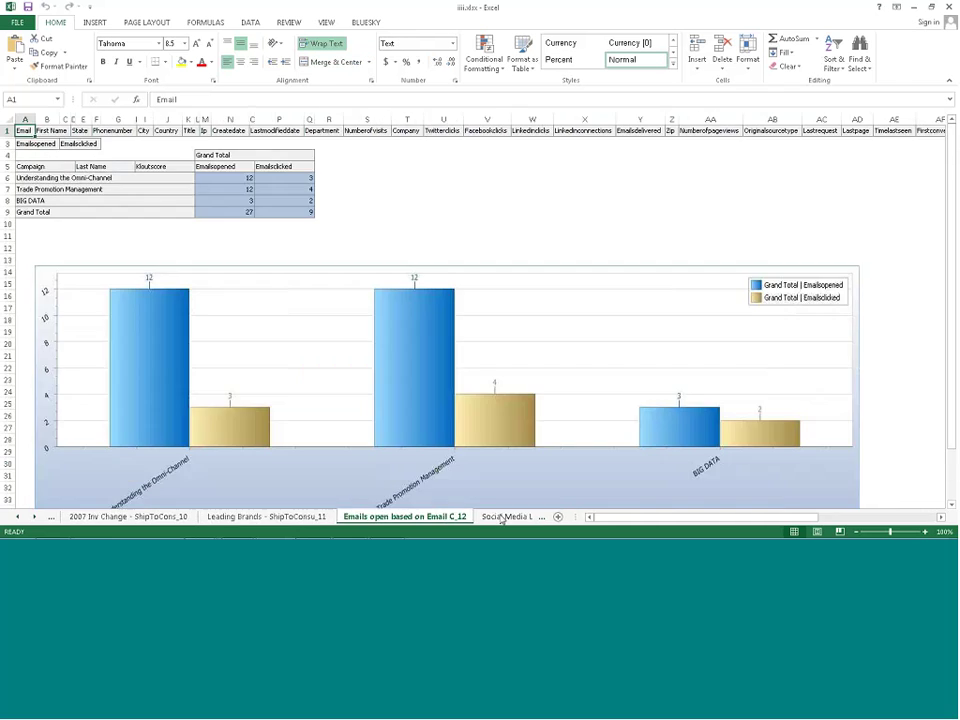
click(503, 517)
click(503, 517)
click(503, 517)
click(503, 517)
click(503, 517)
click(503, 517)
click(503, 517)
click(503, 517)
click(503, 517)
click(503, 517)
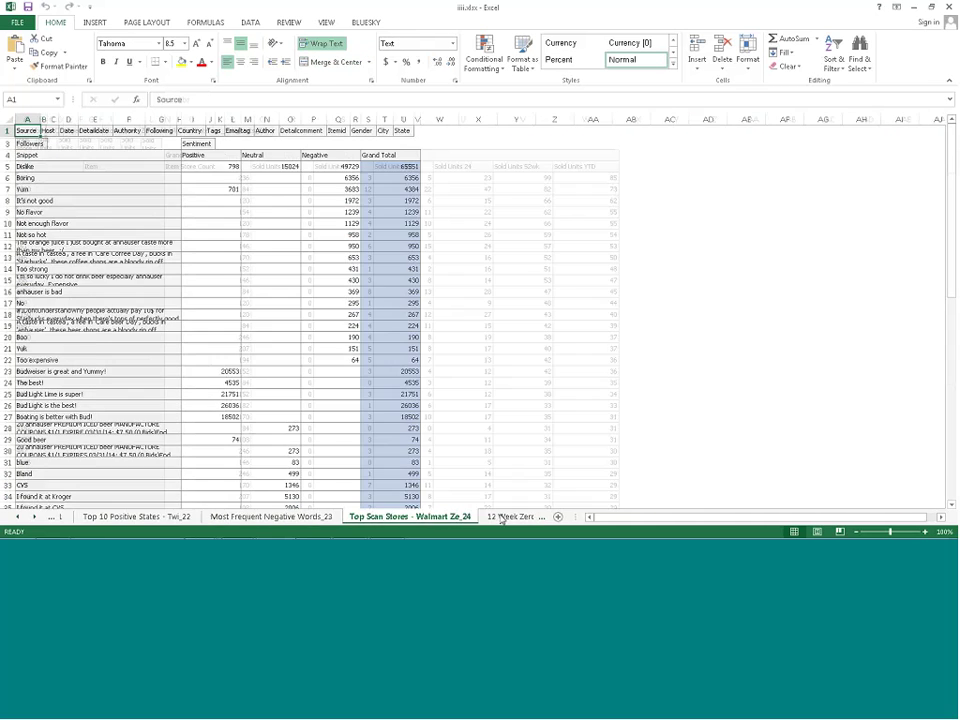
click(503, 517)
click(503, 517)
click(503, 517)
click(503, 517)
click(503, 517)
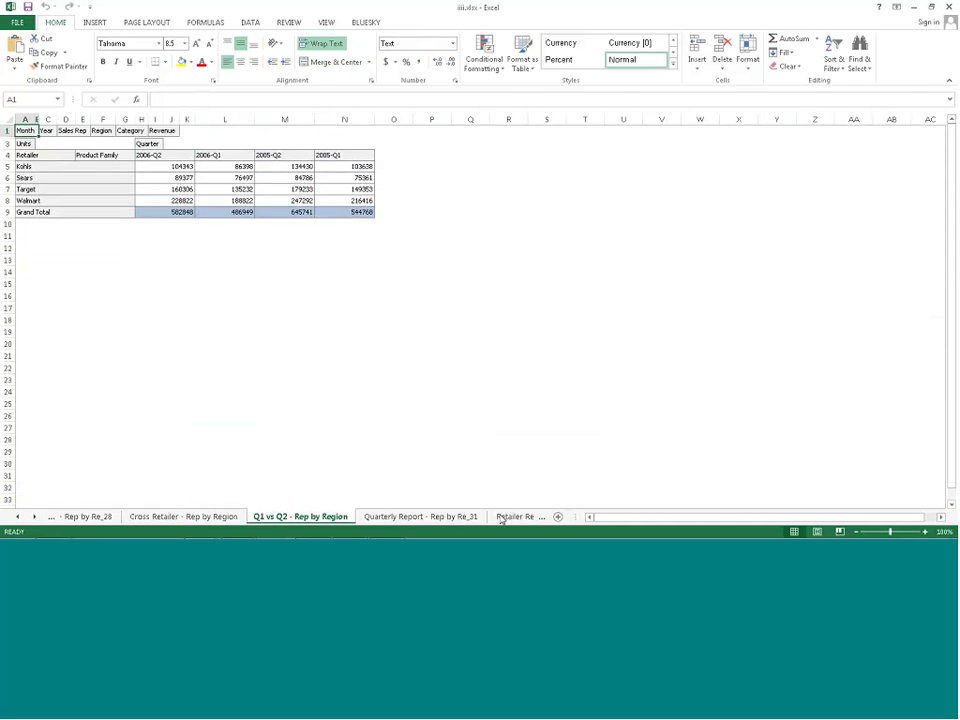
click(503, 517)
click(503, 517)
click(503, 517)
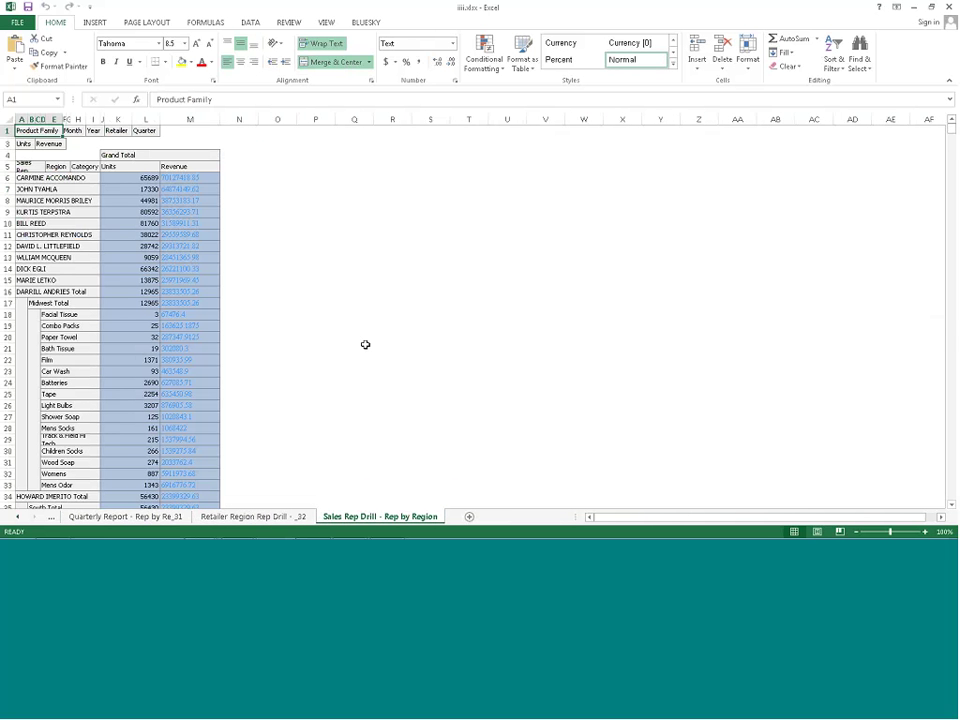
Start creating a BlueSky query in Excel and log in to the localhost server with the account password.
click(367, 27)
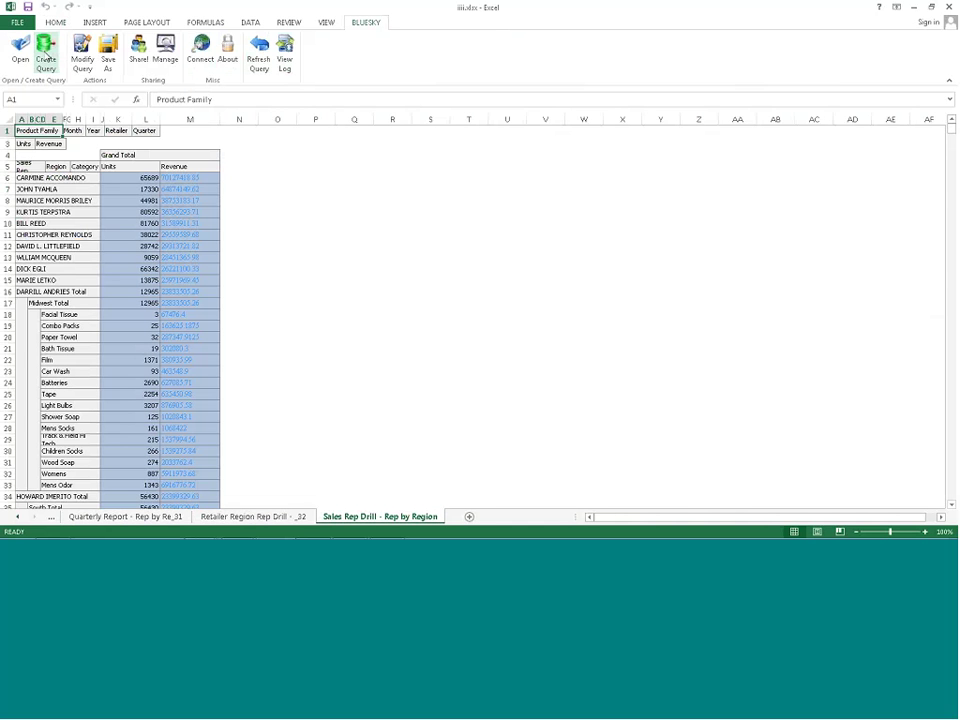
click(45, 50)
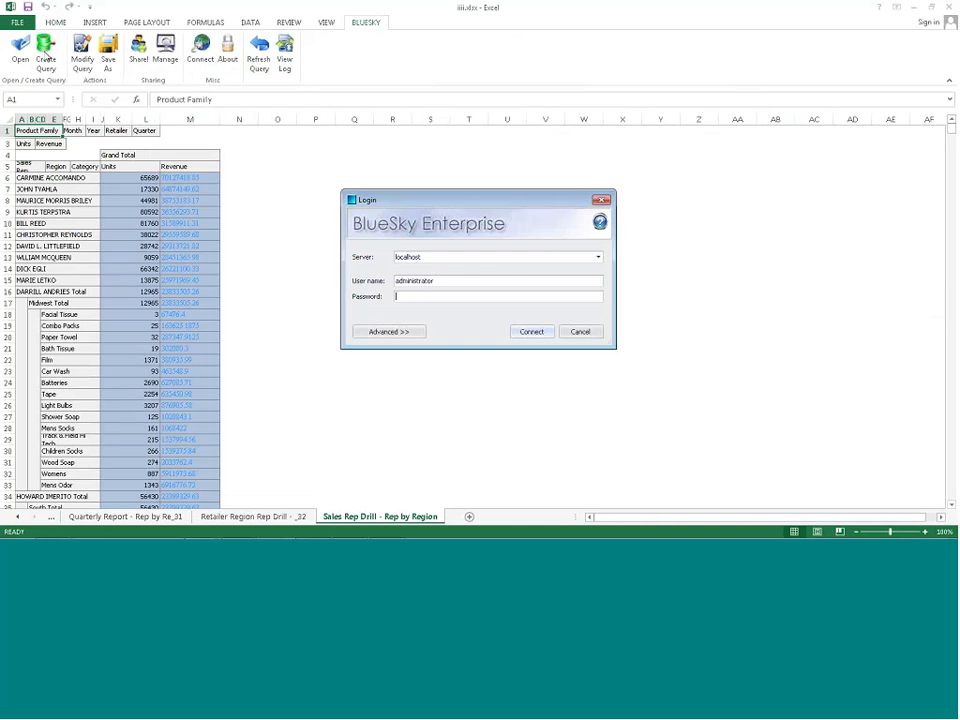
text(*******)
key(Return)
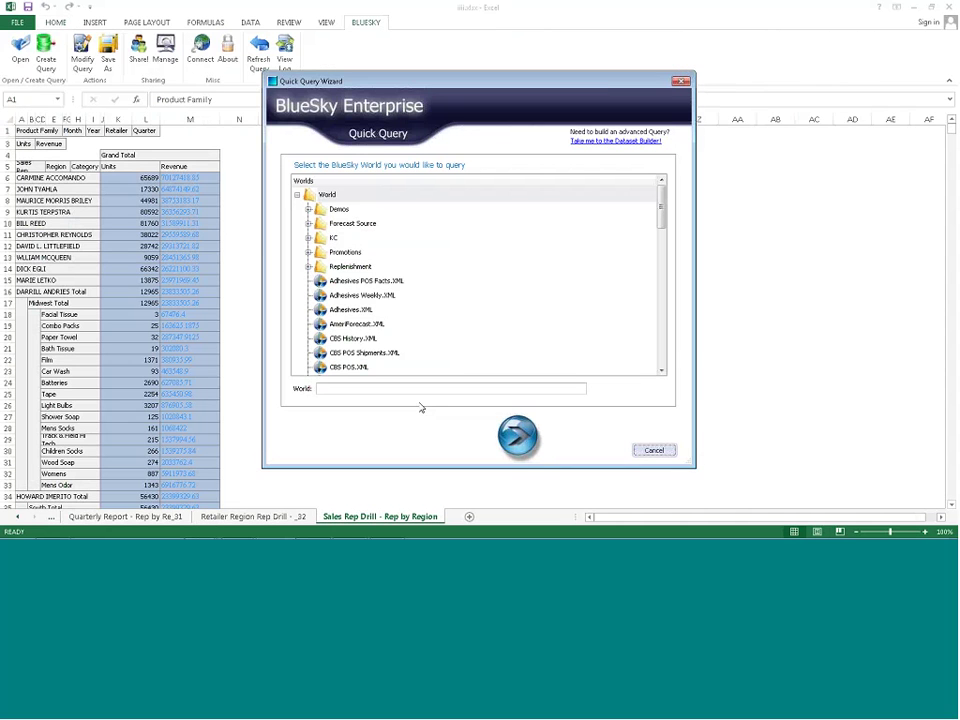
Choose the Replenishment Flowcast world from the Replenishment folder for the quick query and proceed to its column selection.
click(308, 266)
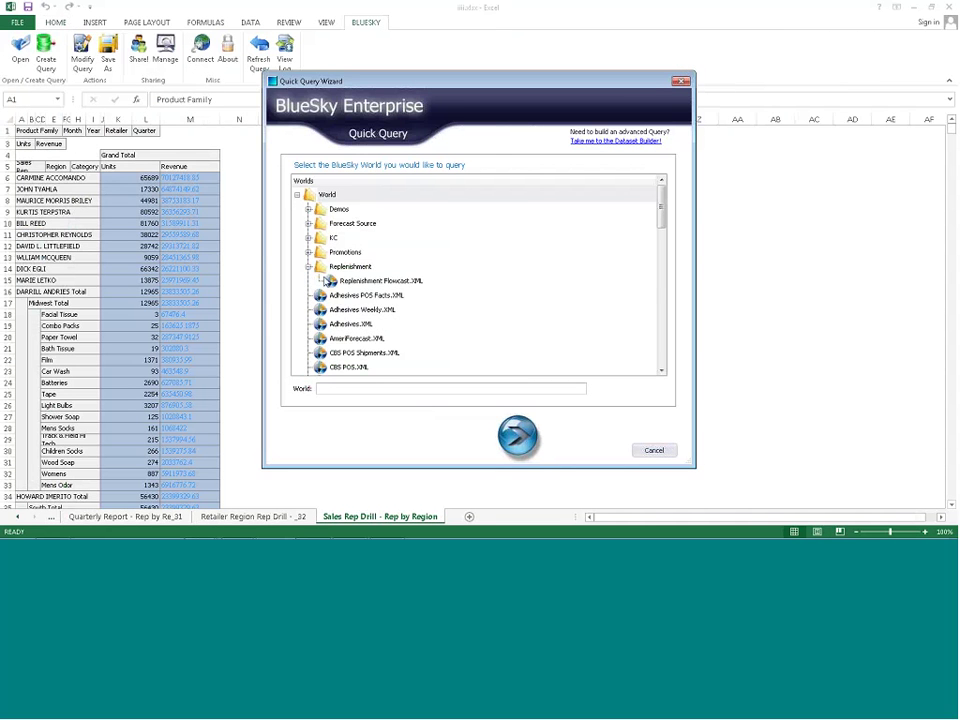
click(331, 283)
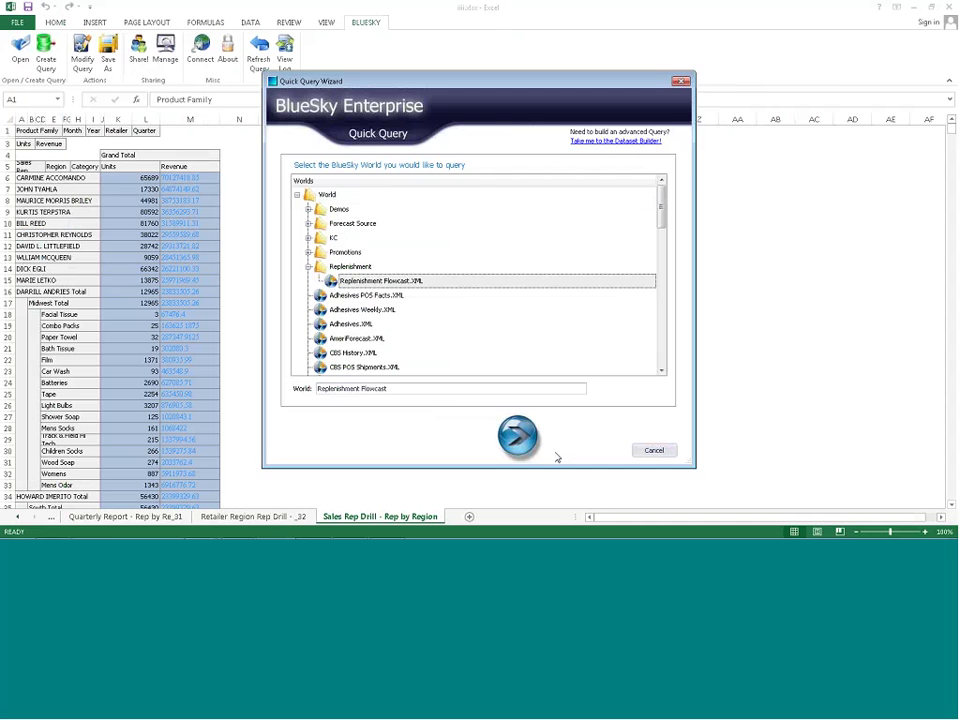
click(519, 438)
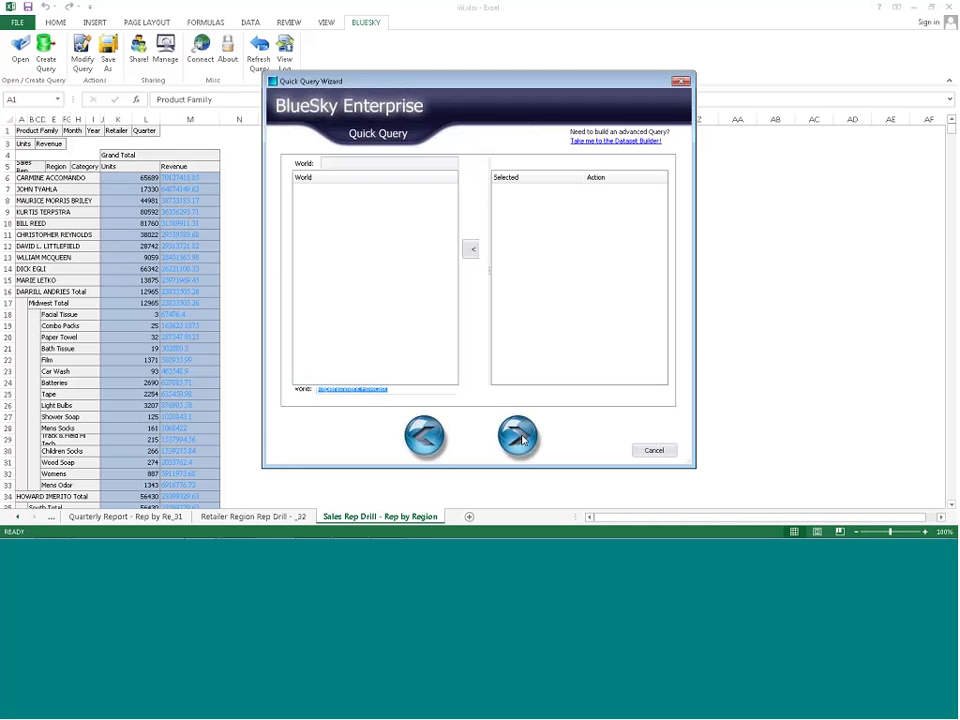
Examine the Forecast and Replenishment columns under POS Metrics in the Quick Query Wizard.
click(304, 201)
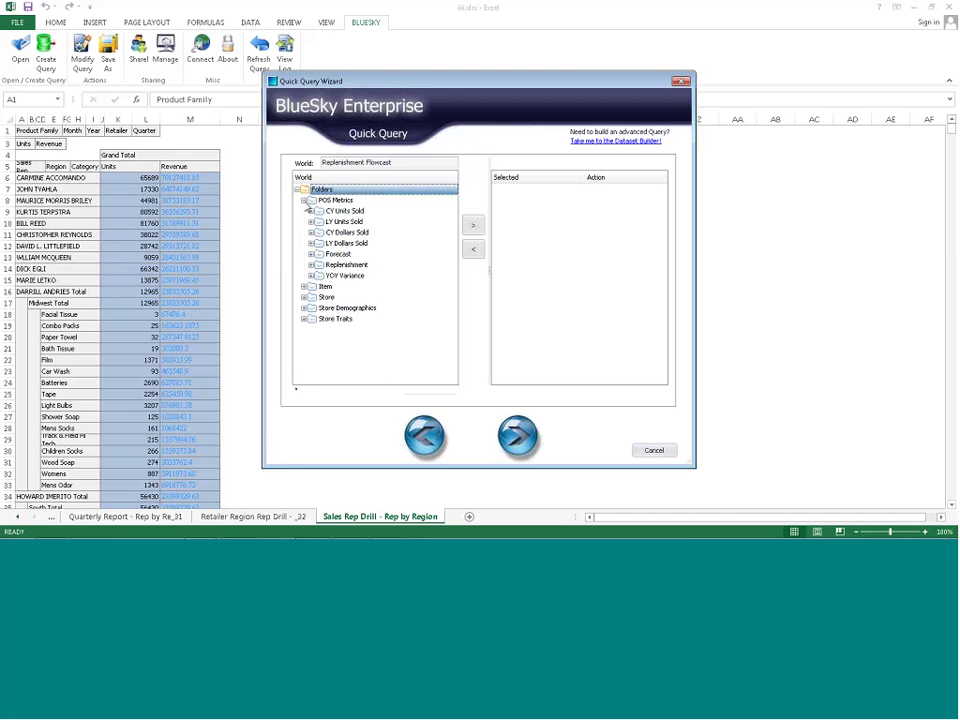
click(310, 254)
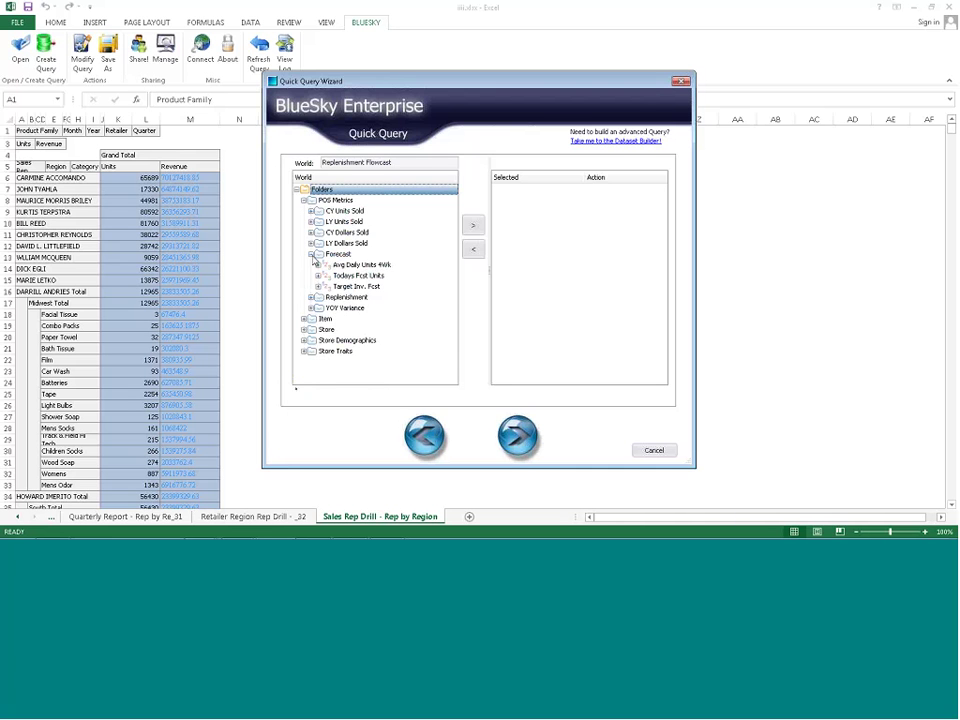
click(311, 297)
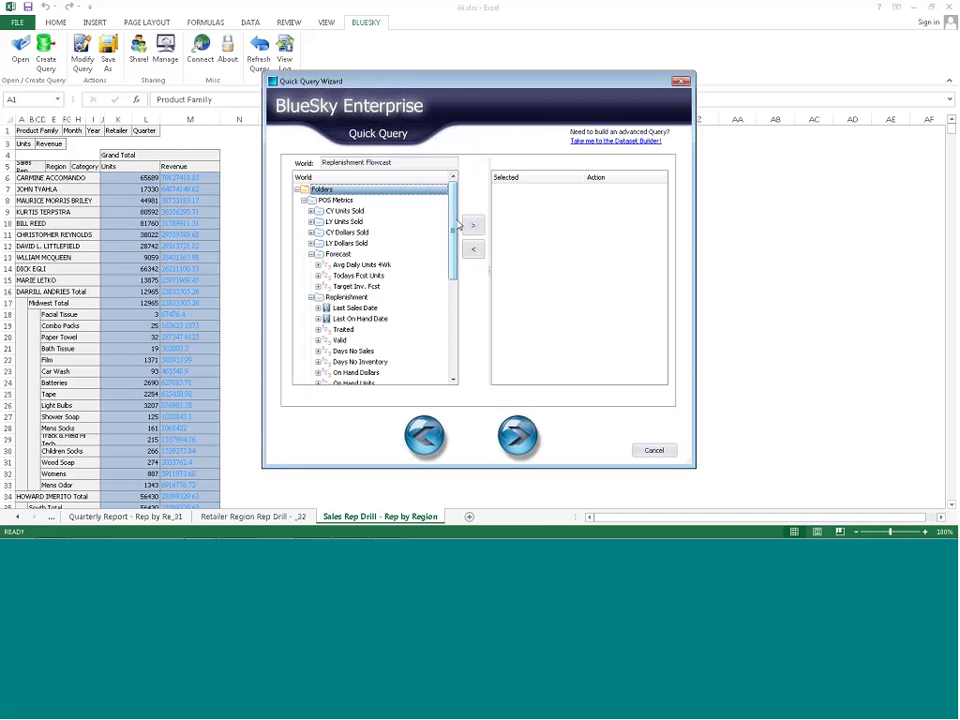
drag(452, 224, 457, 317)
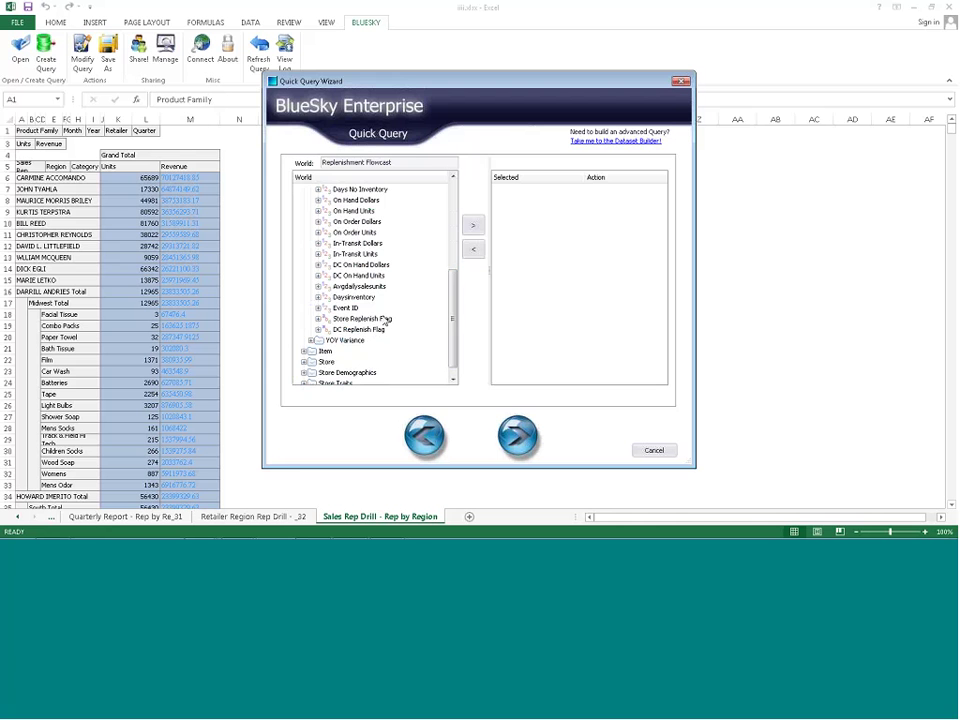
Examine the columns offered in the Item and Store folders of the Quick Query Wizard.
click(305, 351)
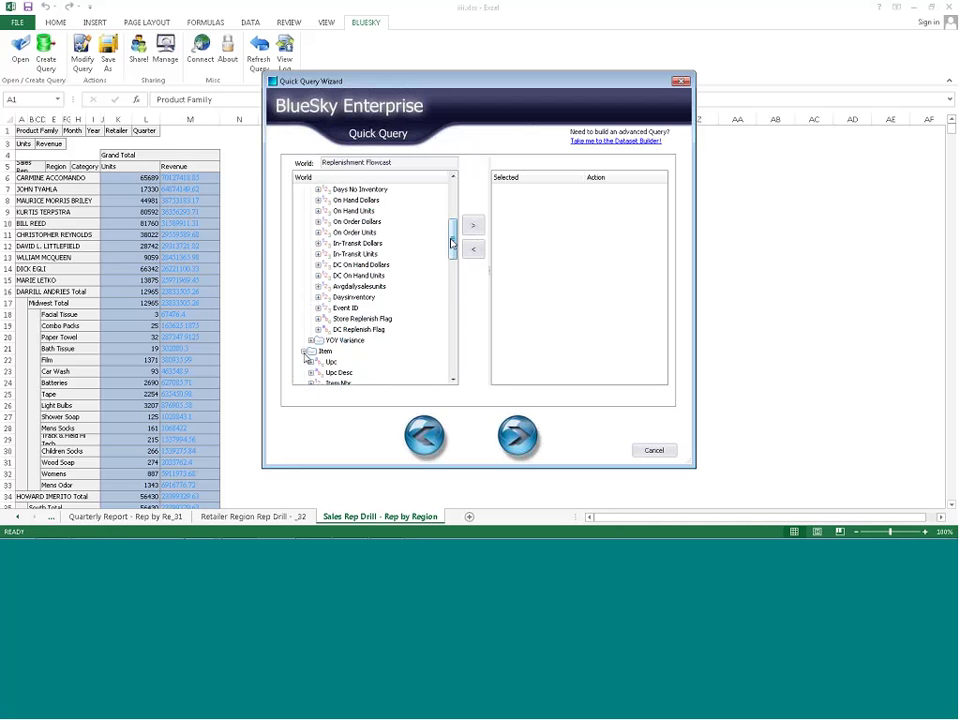
drag(453, 240, 452, 364)
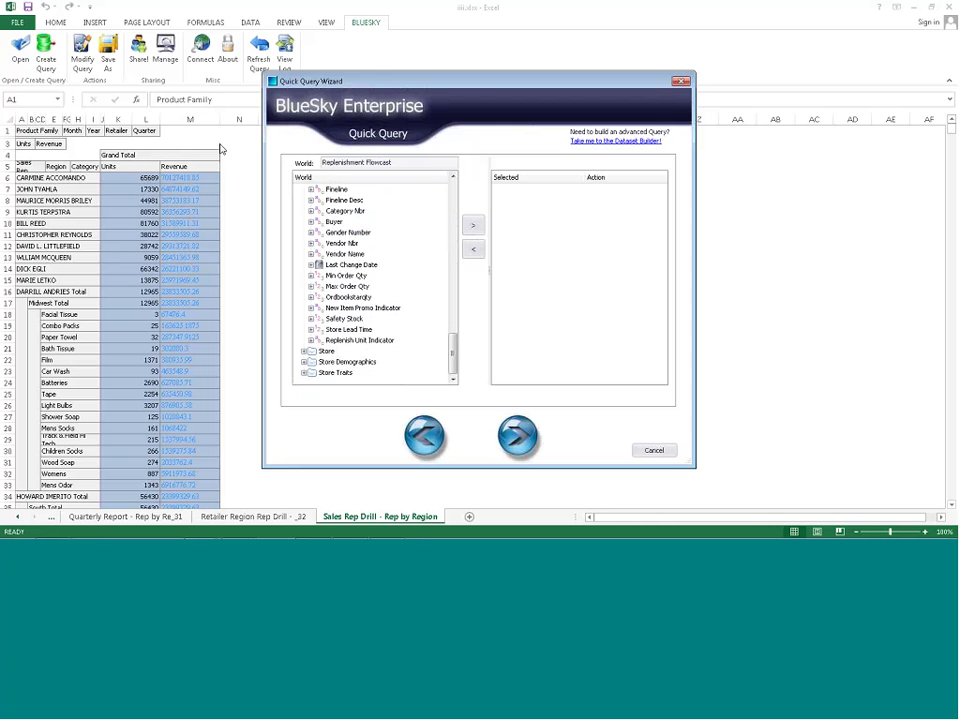
click(304, 352)
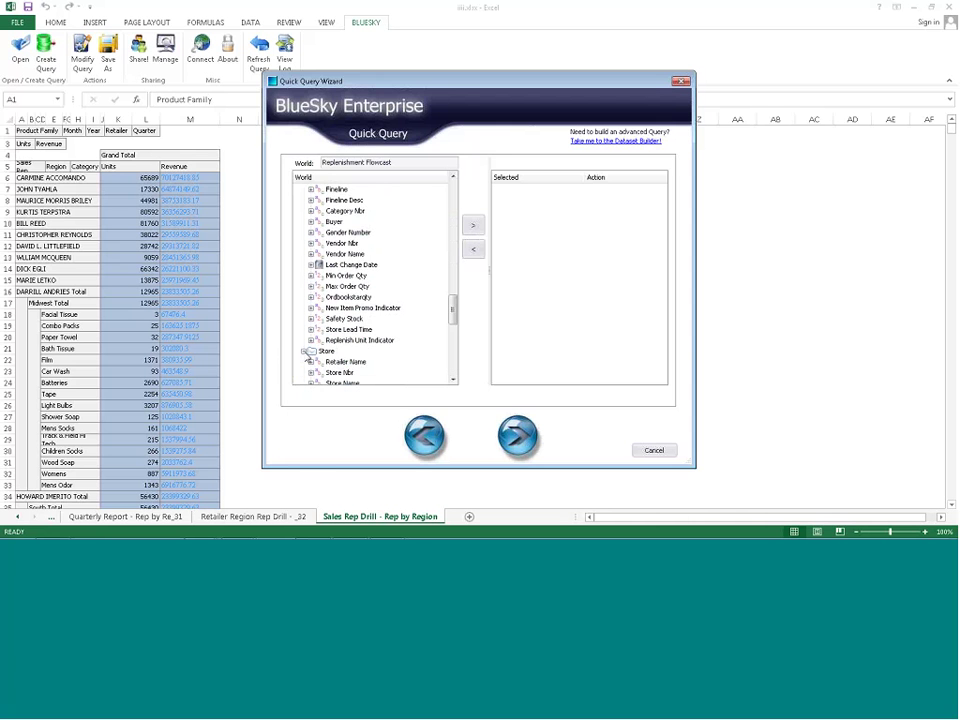
drag(452, 308, 455, 370)
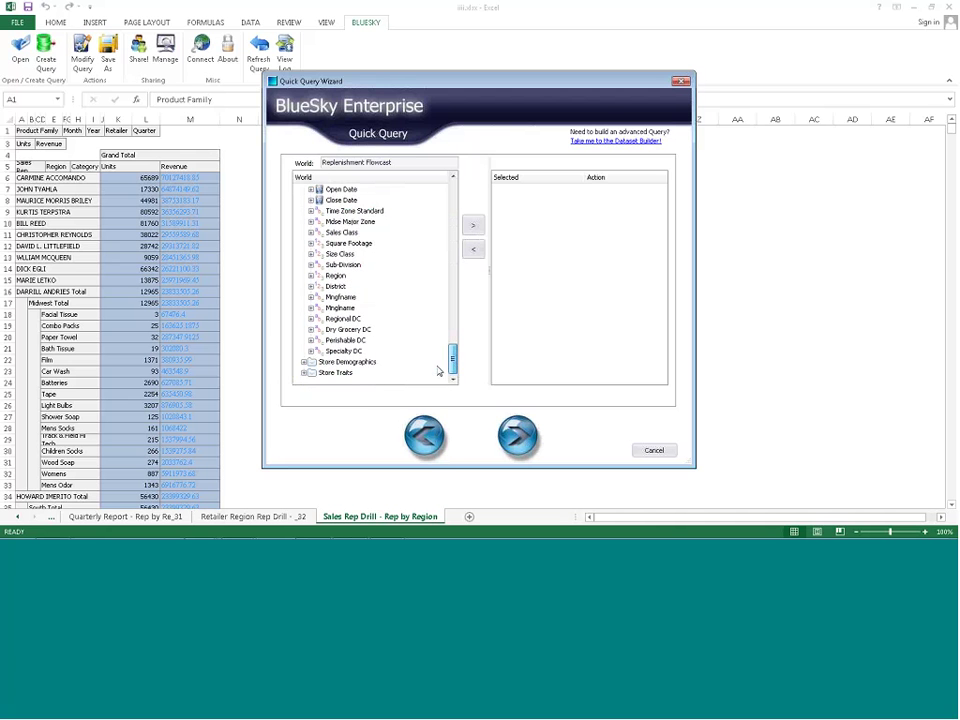
Examine the columns offered in the Store Demographics folder of the Replenishment Flowcast world.
scroll(437, 371, up, 2)
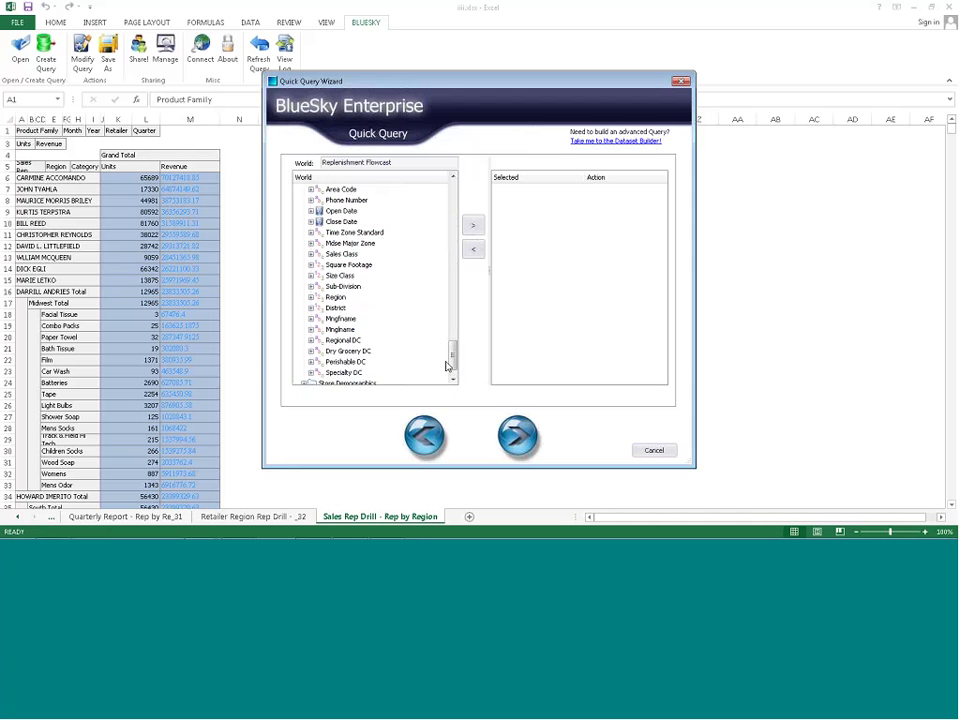
drag(450, 364, 454, 368)
click(304, 361)
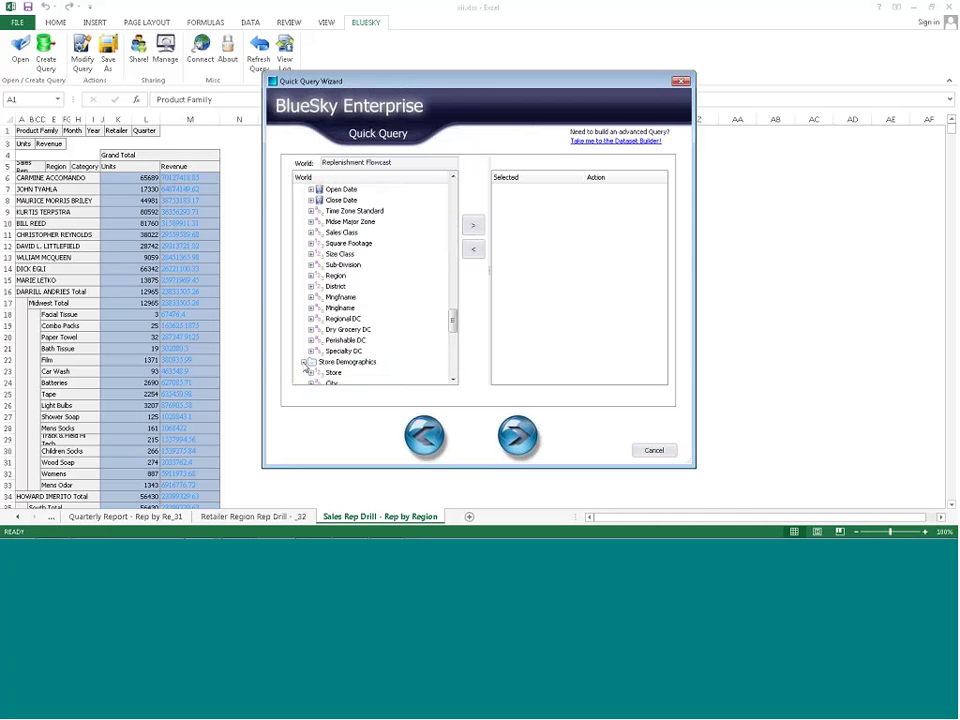
drag(452, 320, 453, 375)
Return to the world selection and choose the POSmartItem world for the quick query.
click(424, 436)
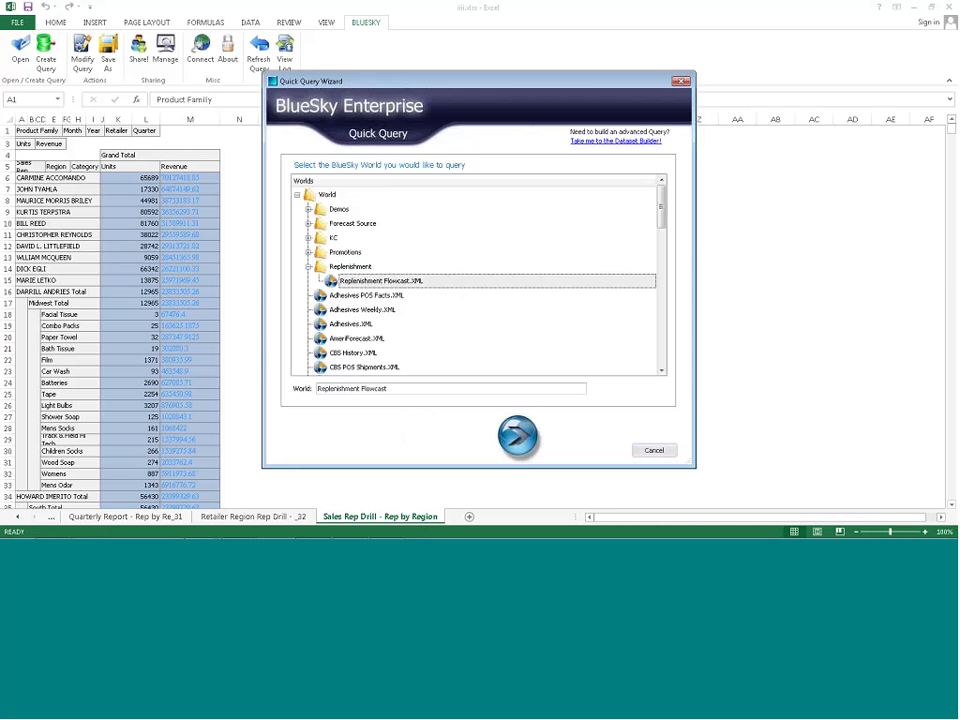
double_click(399, 263)
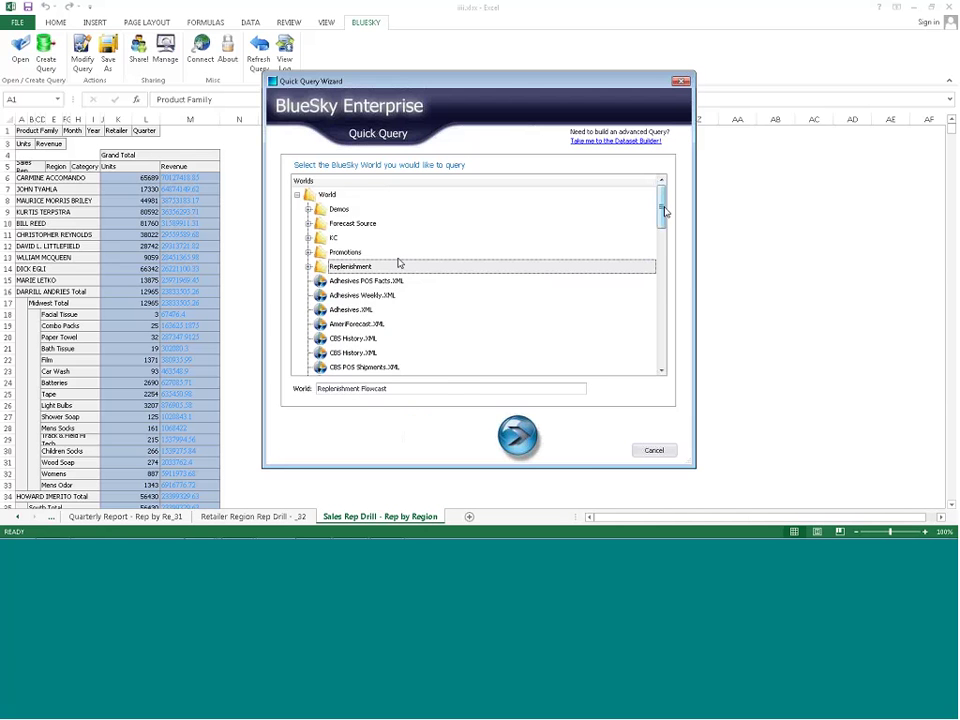
drag(660, 210, 660, 340)
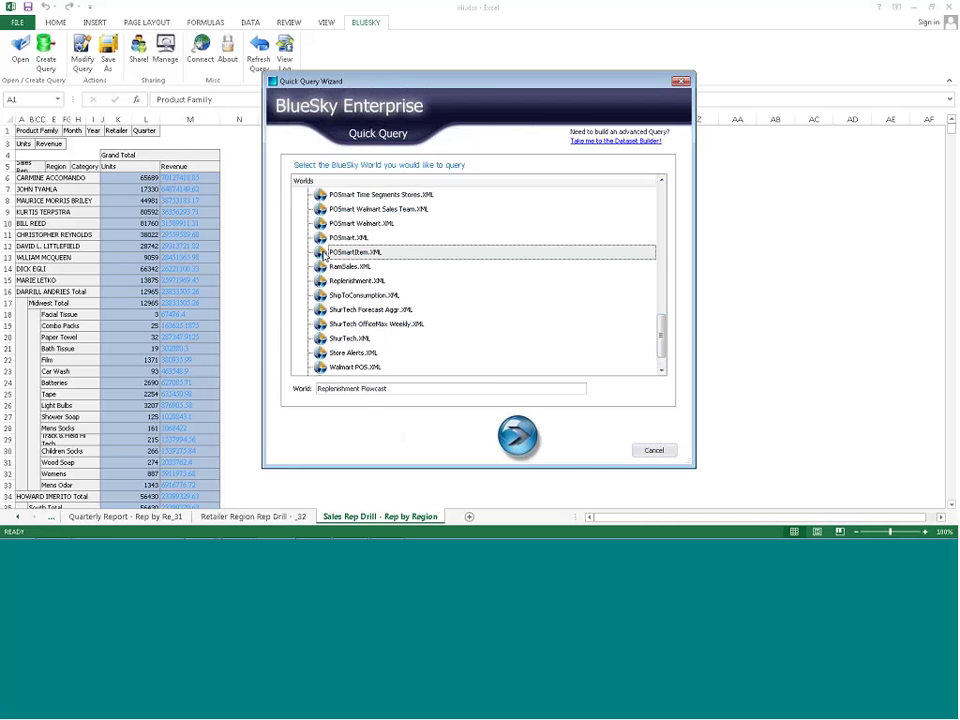
double_click(340, 252)
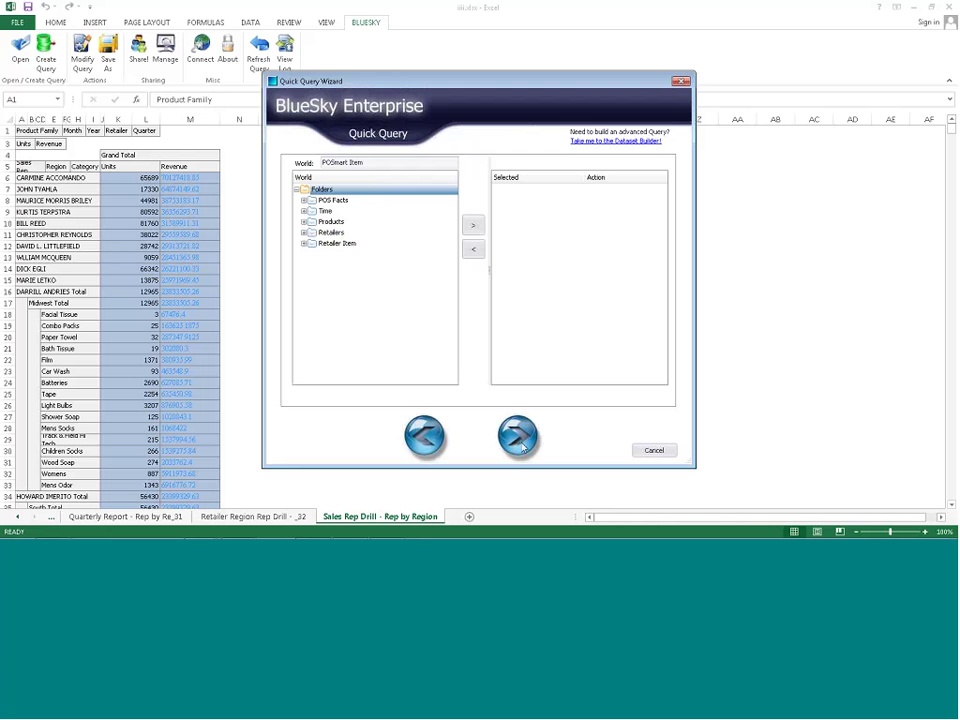
Examine the POS Facts, Time and Products columns of the POSmart Item world, and cancel the Quick Query Wizard.
click(304, 200)
click(304, 200)
click(304, 211)
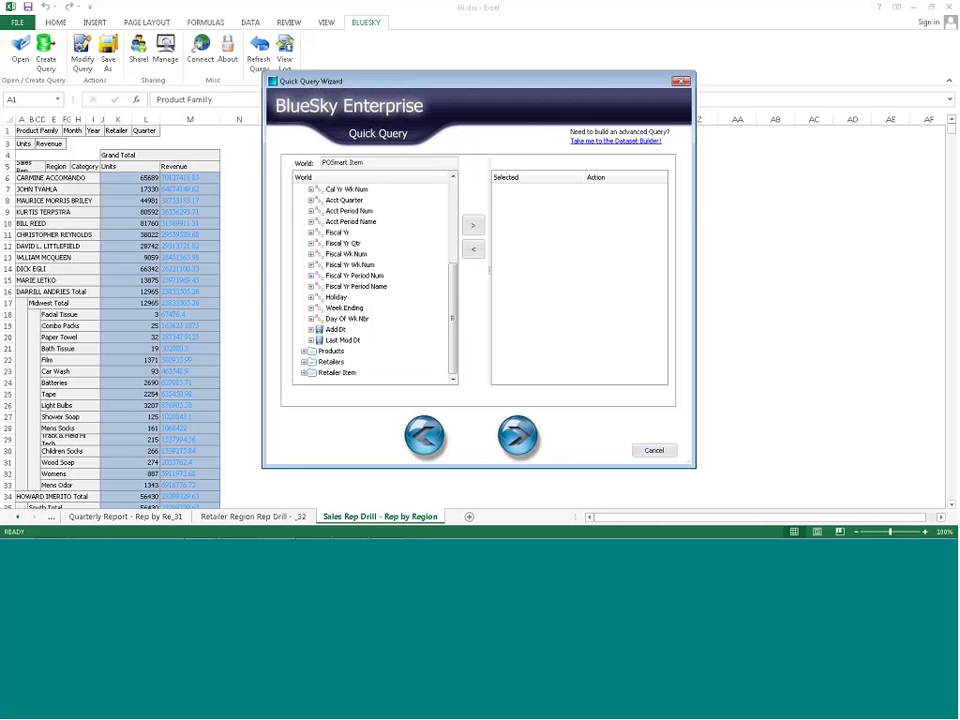
click(304, 351)
drag(452, 253, 455, 265)
drag(455, 265, 454, 332)
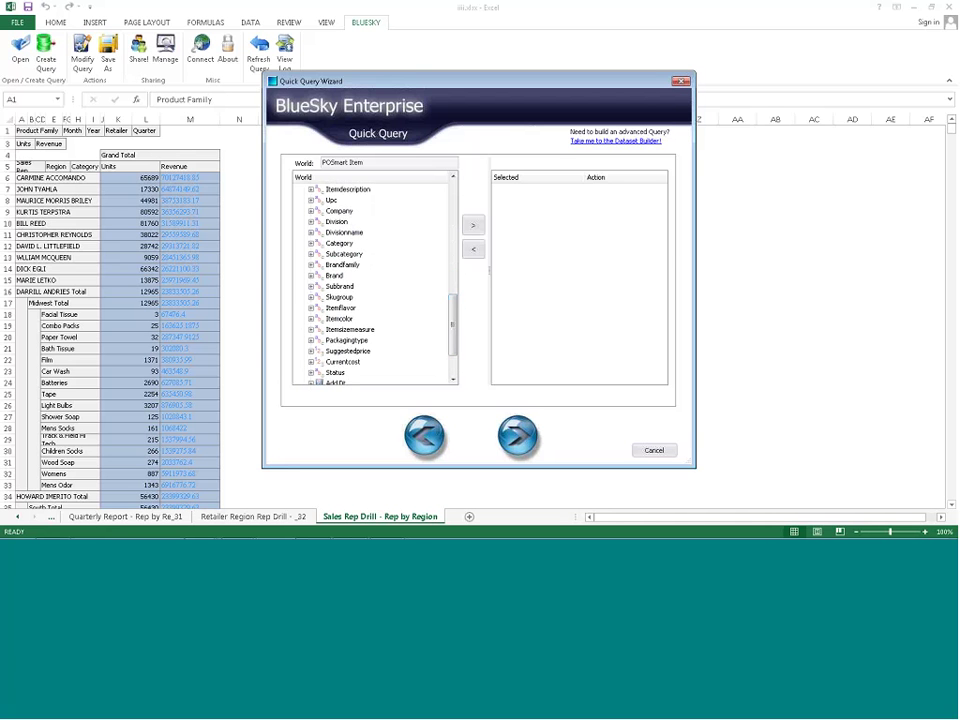
click(654, 450)
Switch to BlueSky Analytics, show the Walmart Zero Scans workbook and enlarge its data grid by shrinking the chart area.
mouse_move(372, 530)
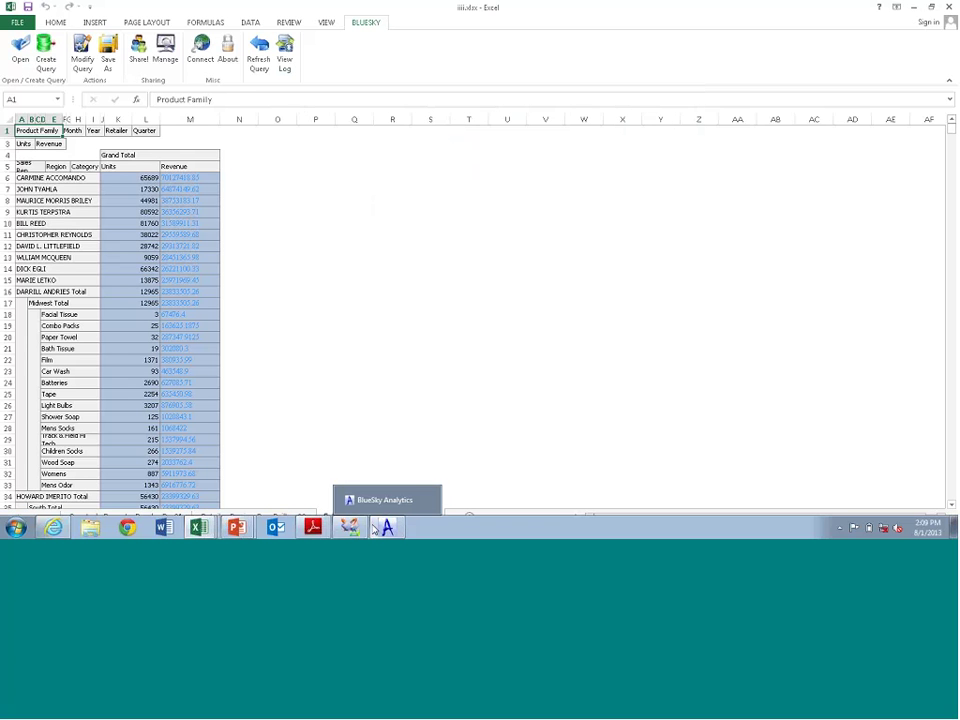
click(375, 529)
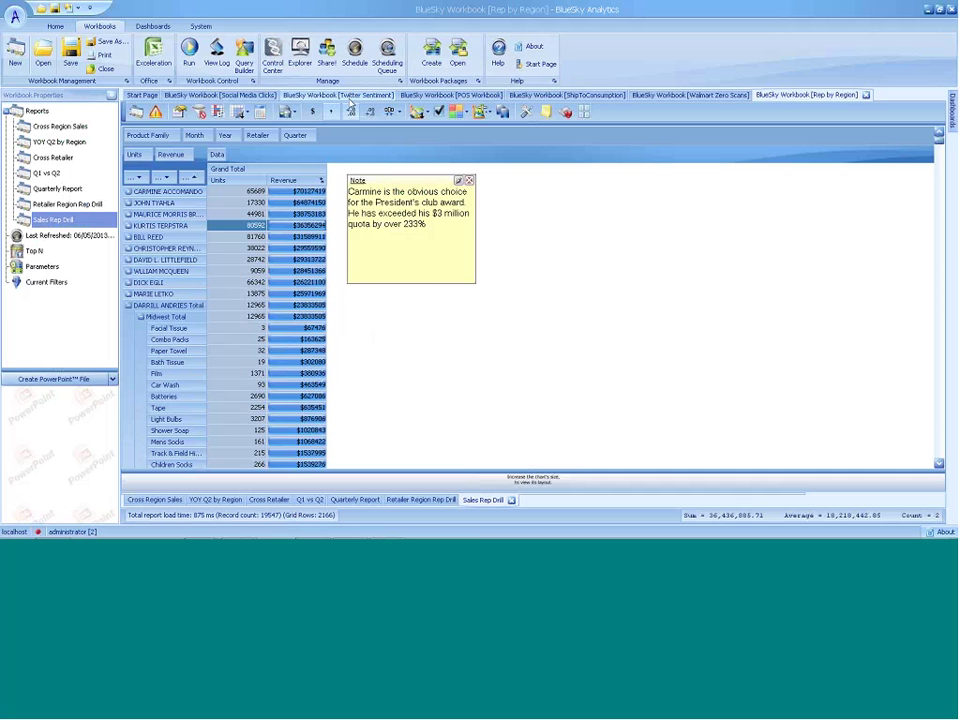
click(690, 95)
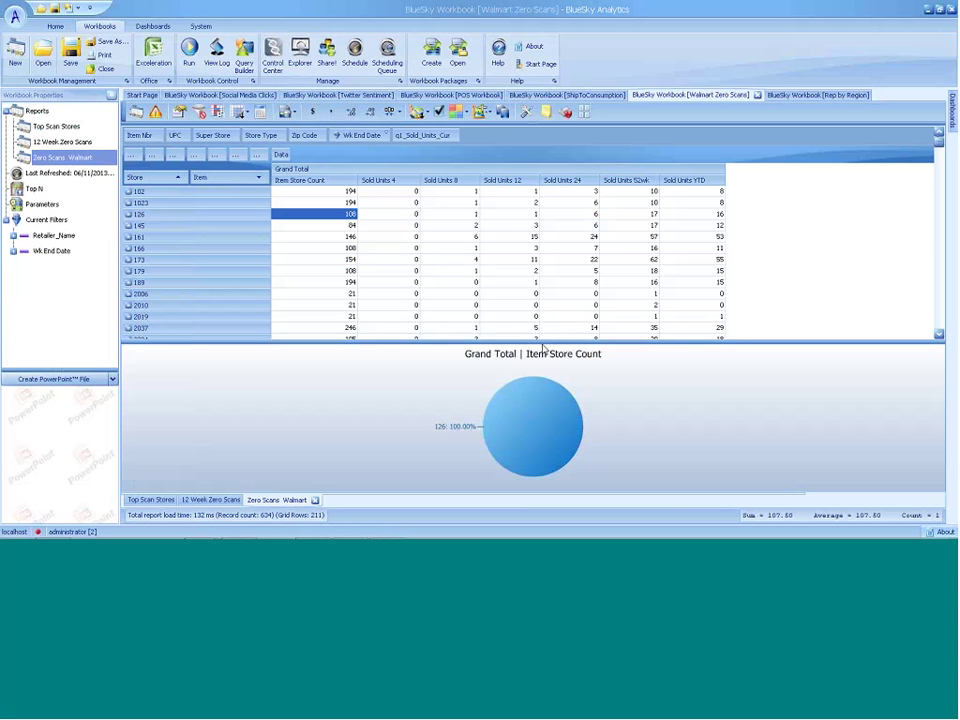
drag(543, 345, 541, 353)
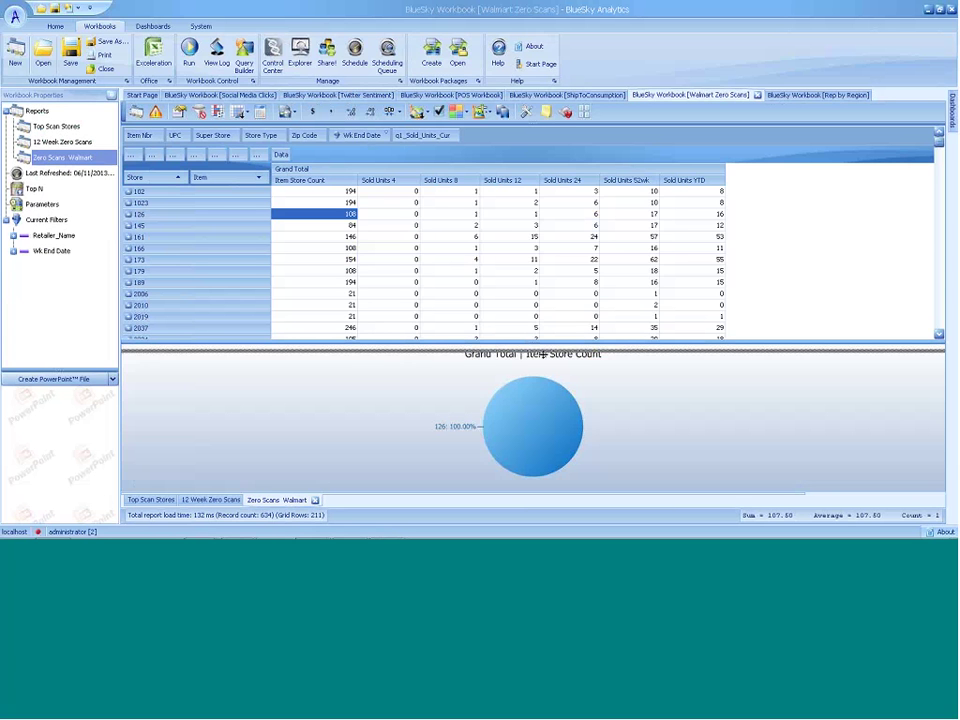
drag(541, 353, 540, 407)
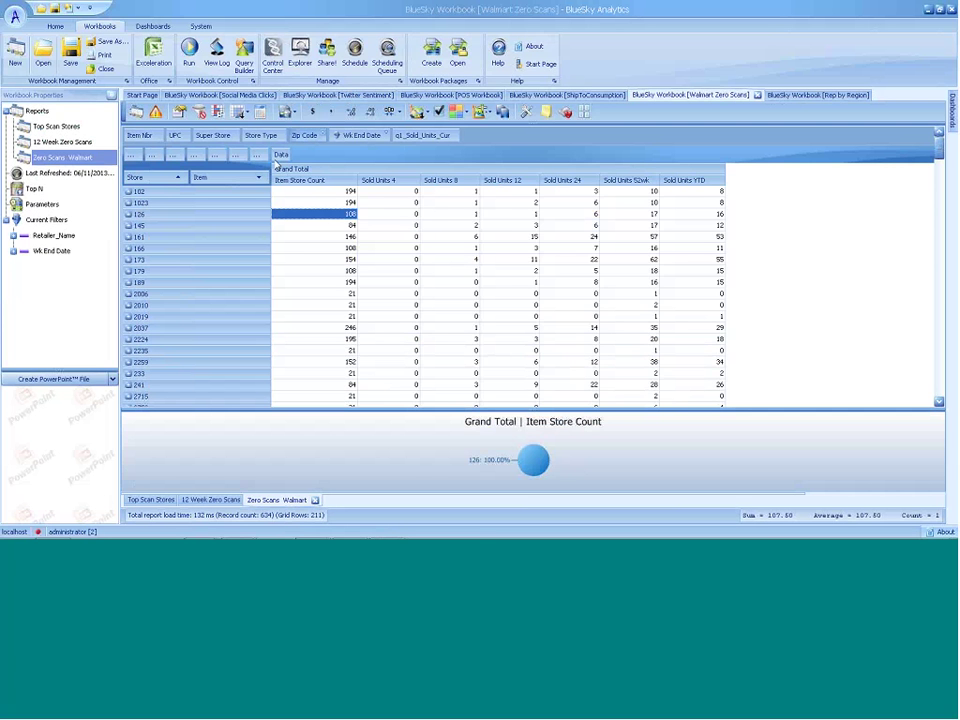
Place the Zip Code field after Store in the Zero Scans Walmart report's row area, with Item moved to the filter fields.
drag(274, 161, 245, 176)
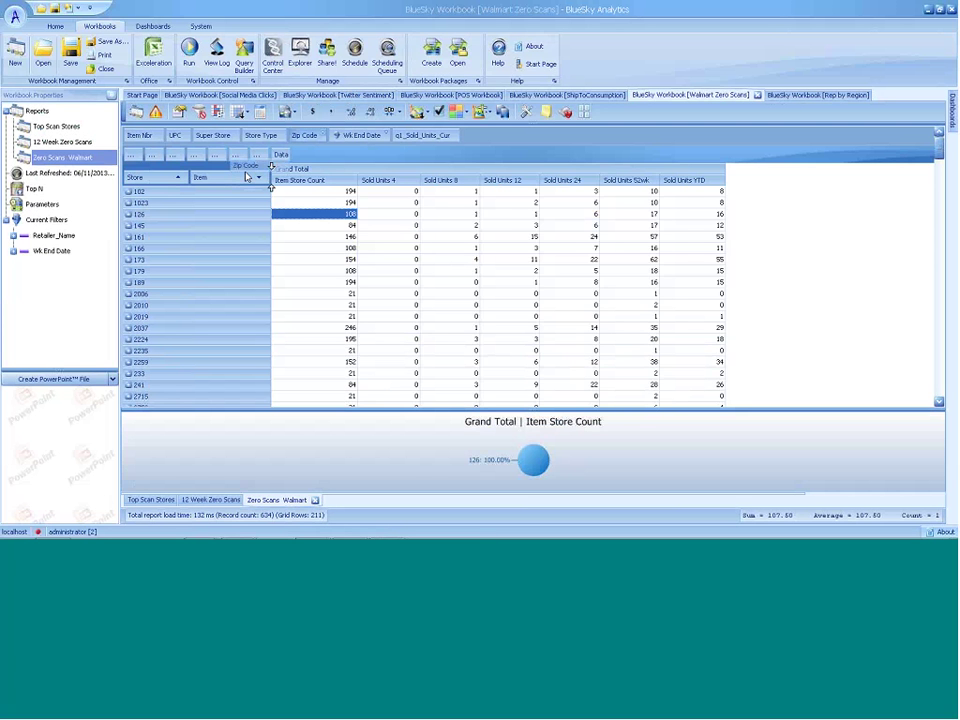
drag(247, 176, 224, 188)
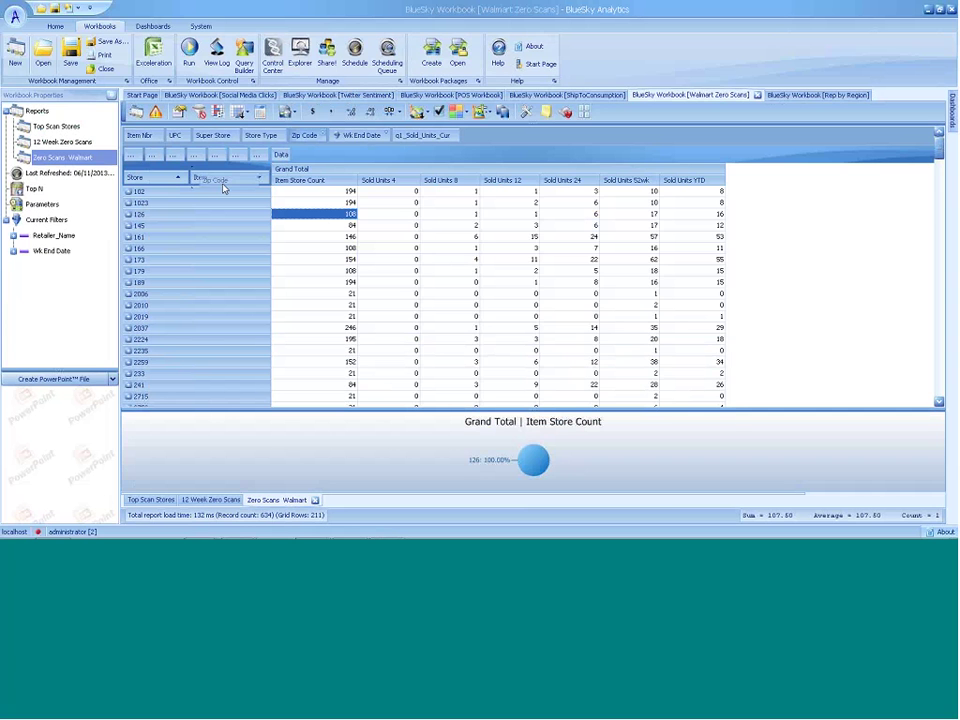
drag(224, 188, 209, 187)
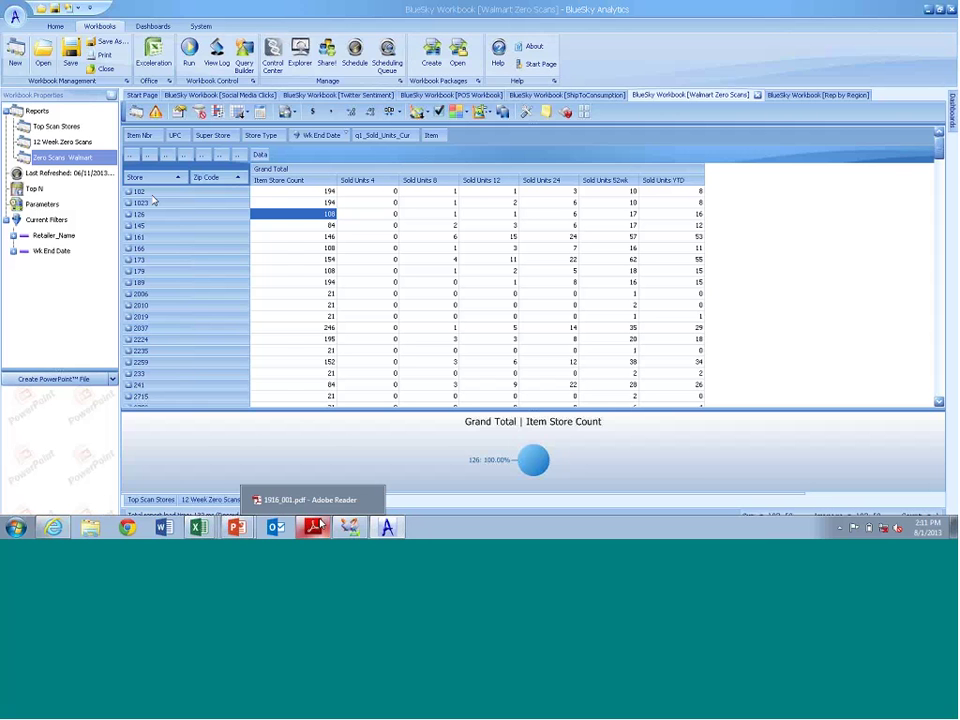
Switch to the RSI Solution to Big Data.pptx presentation in PowerPoint, select slide 14 and start the slide show from the beginning.
mouse_move(222, 534)
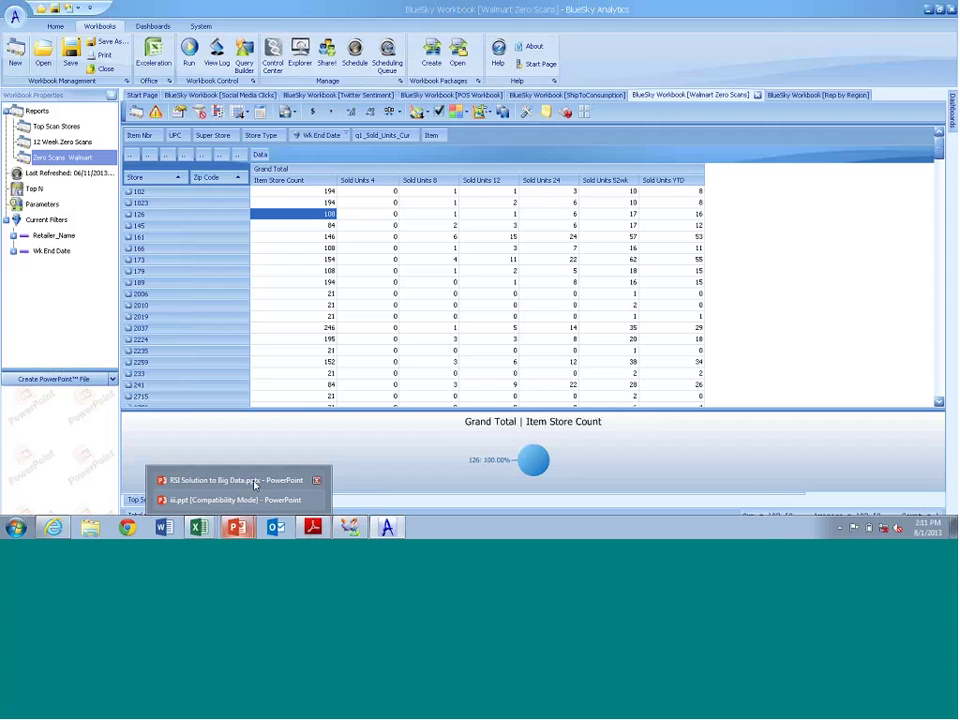
click(256, 482)
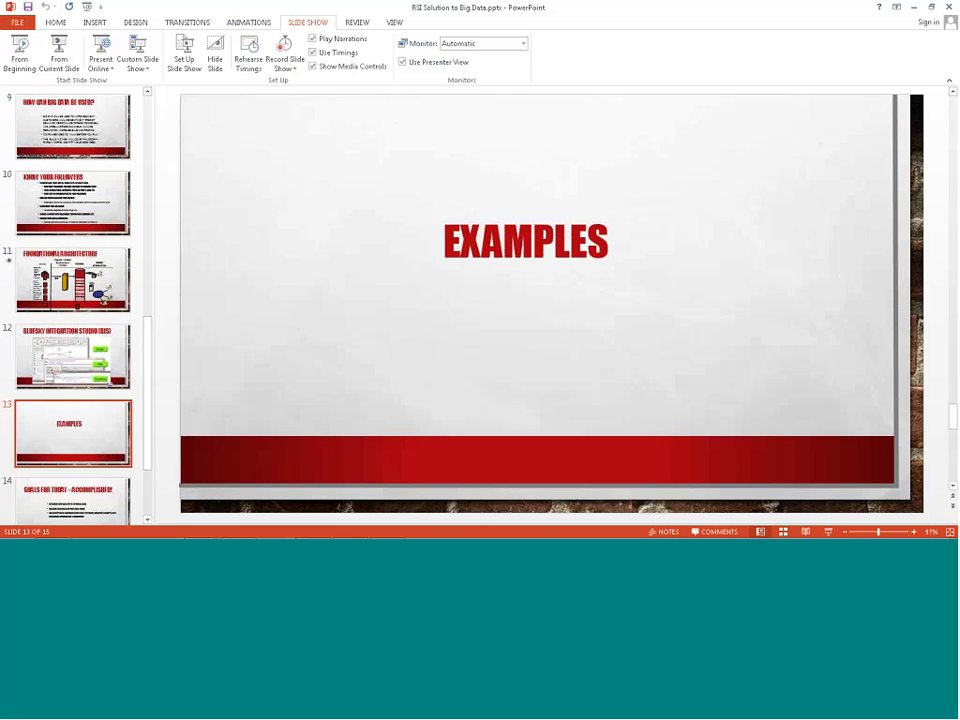
click(97, 510)
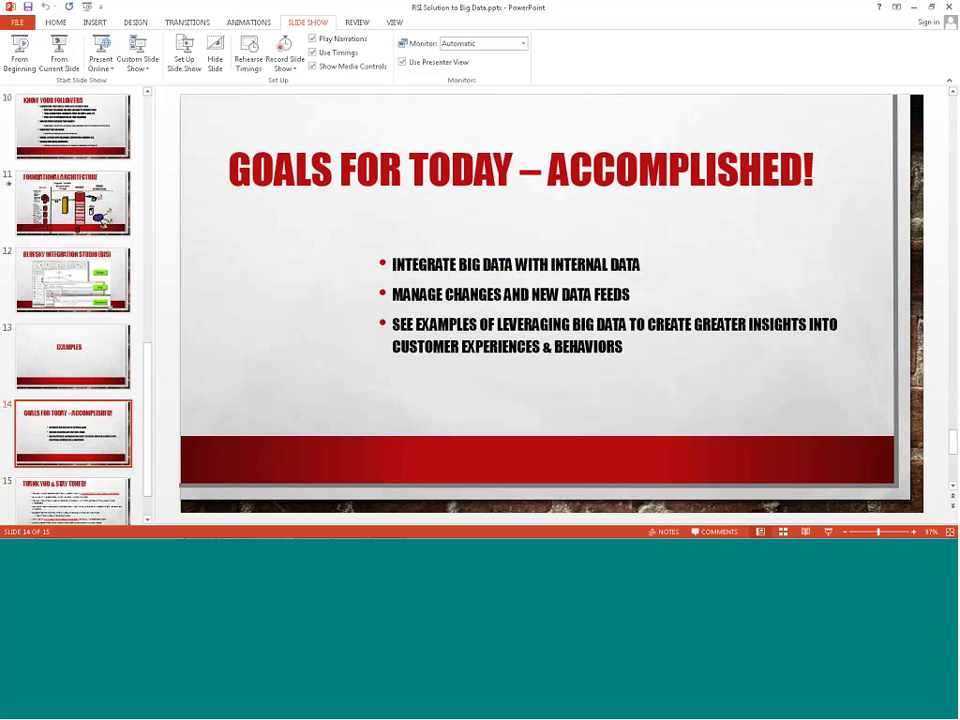
click(19, 60)
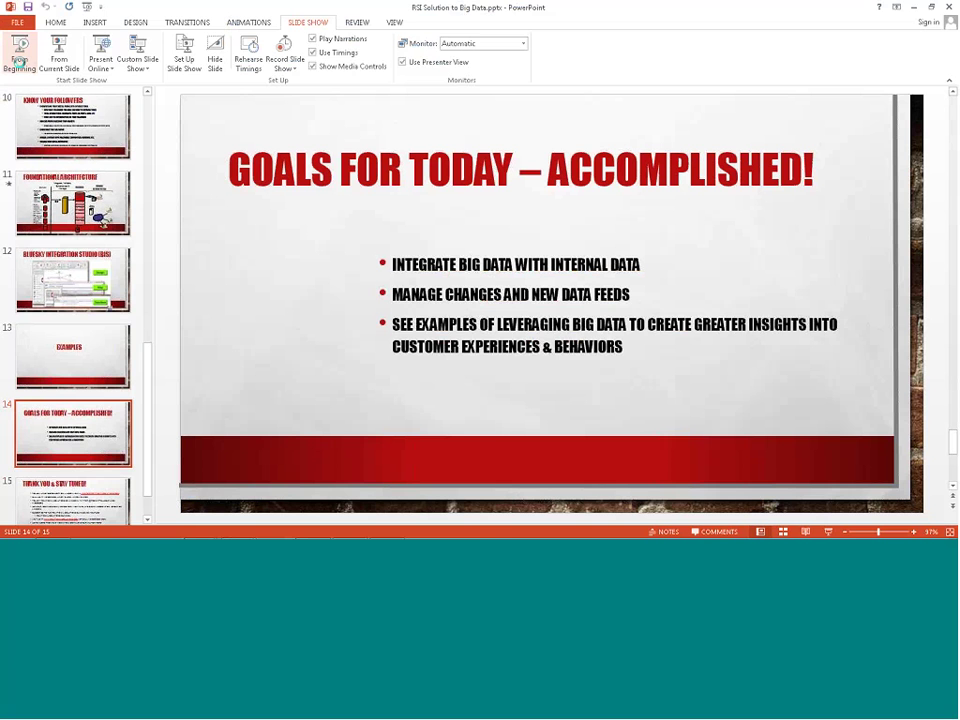